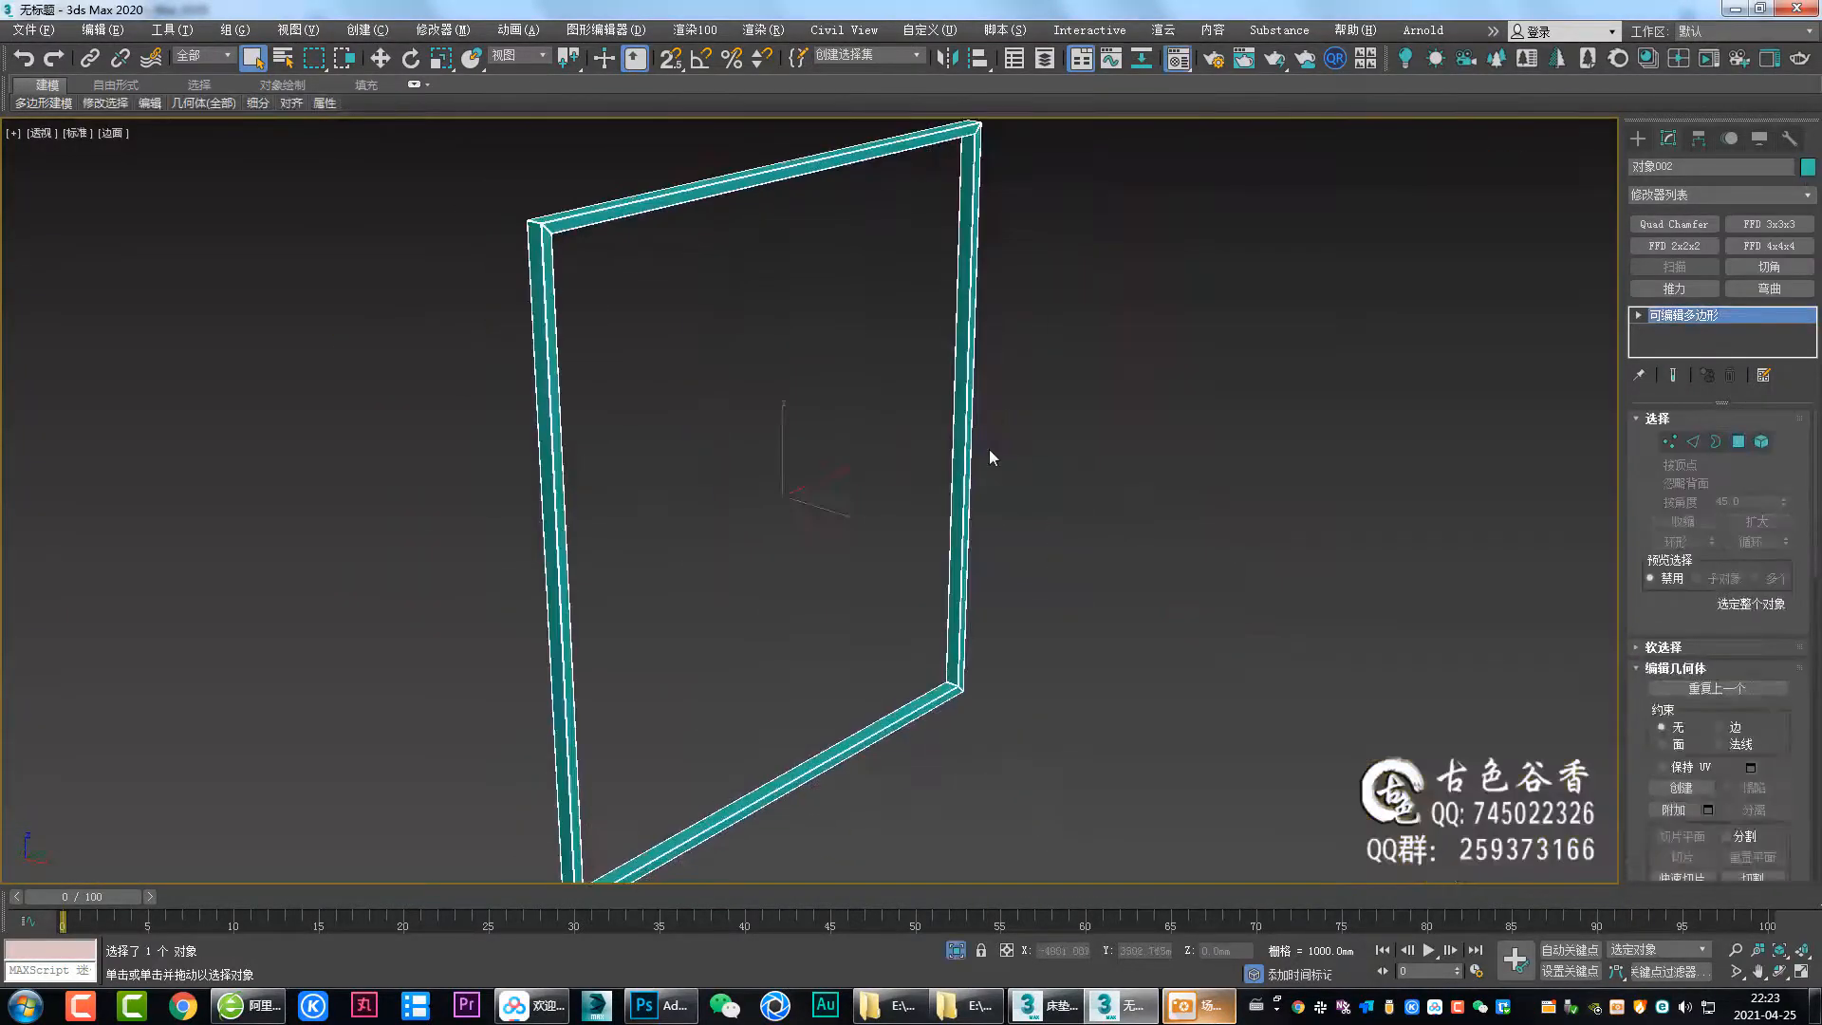
Select the picture frame in the material editor session and set up its 黑钢 material's reflection.
key("m")
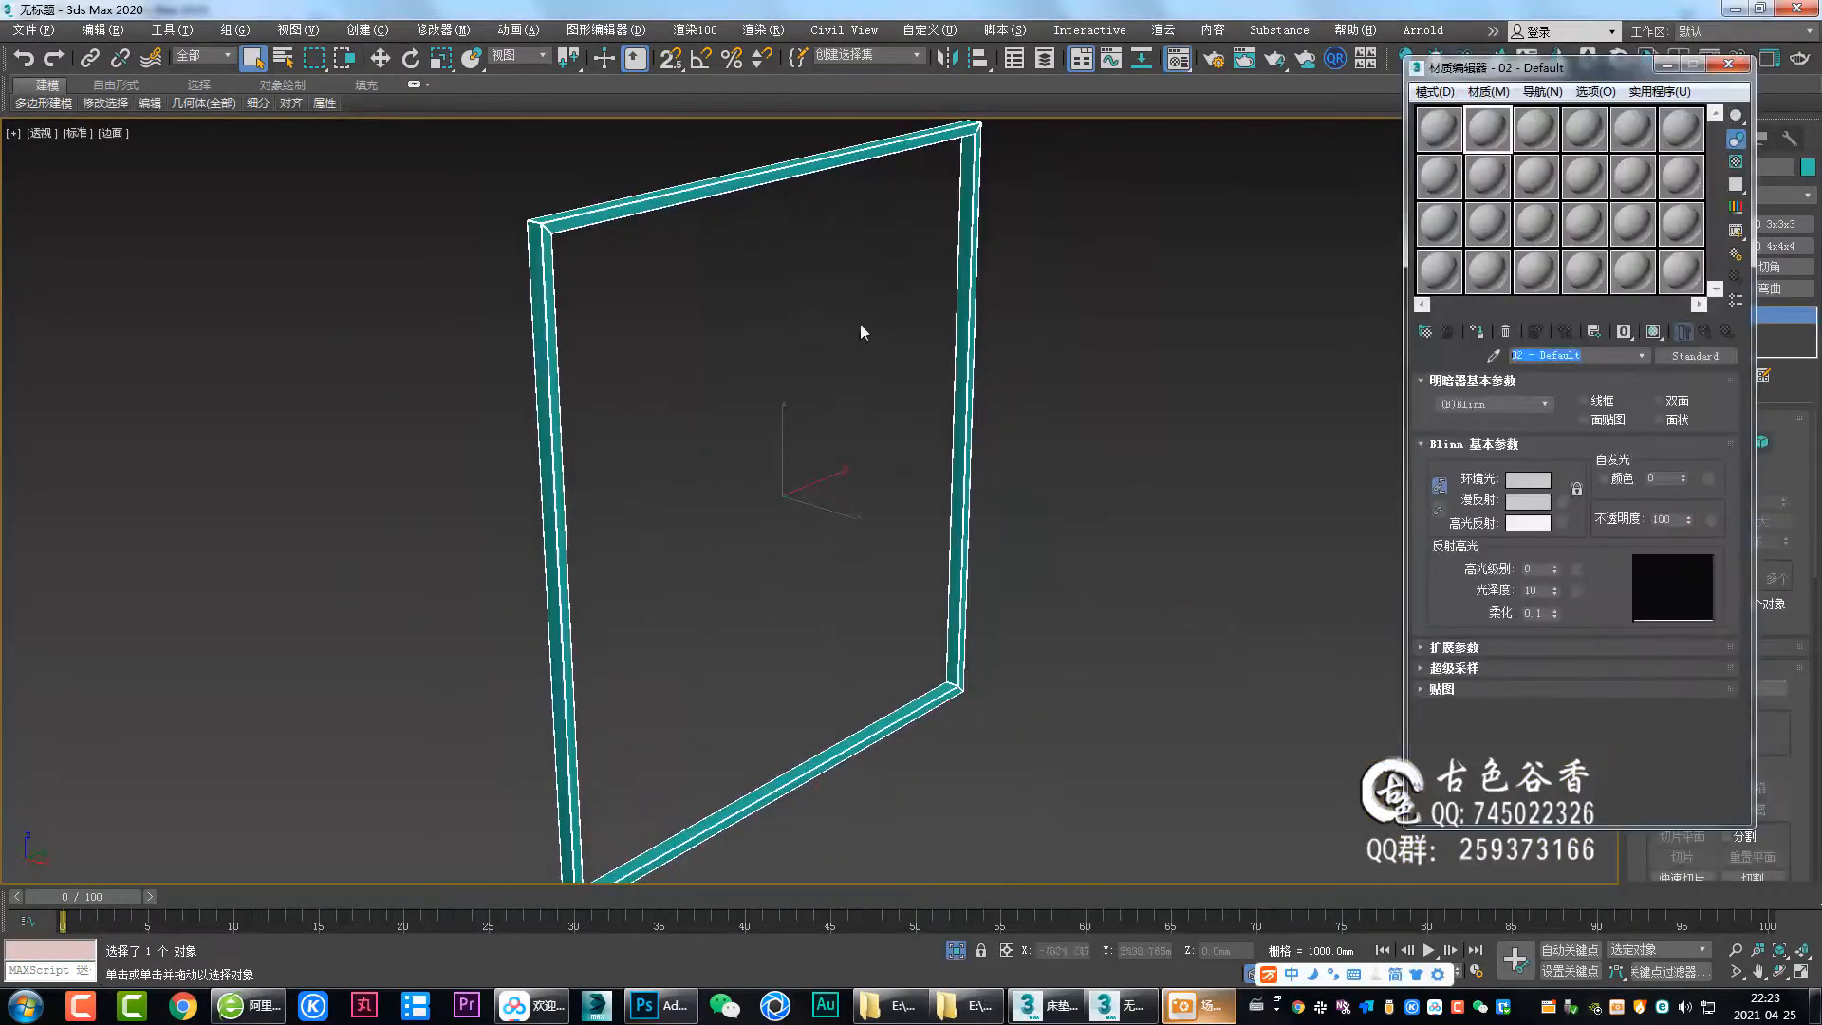
left_click(1409, 862)
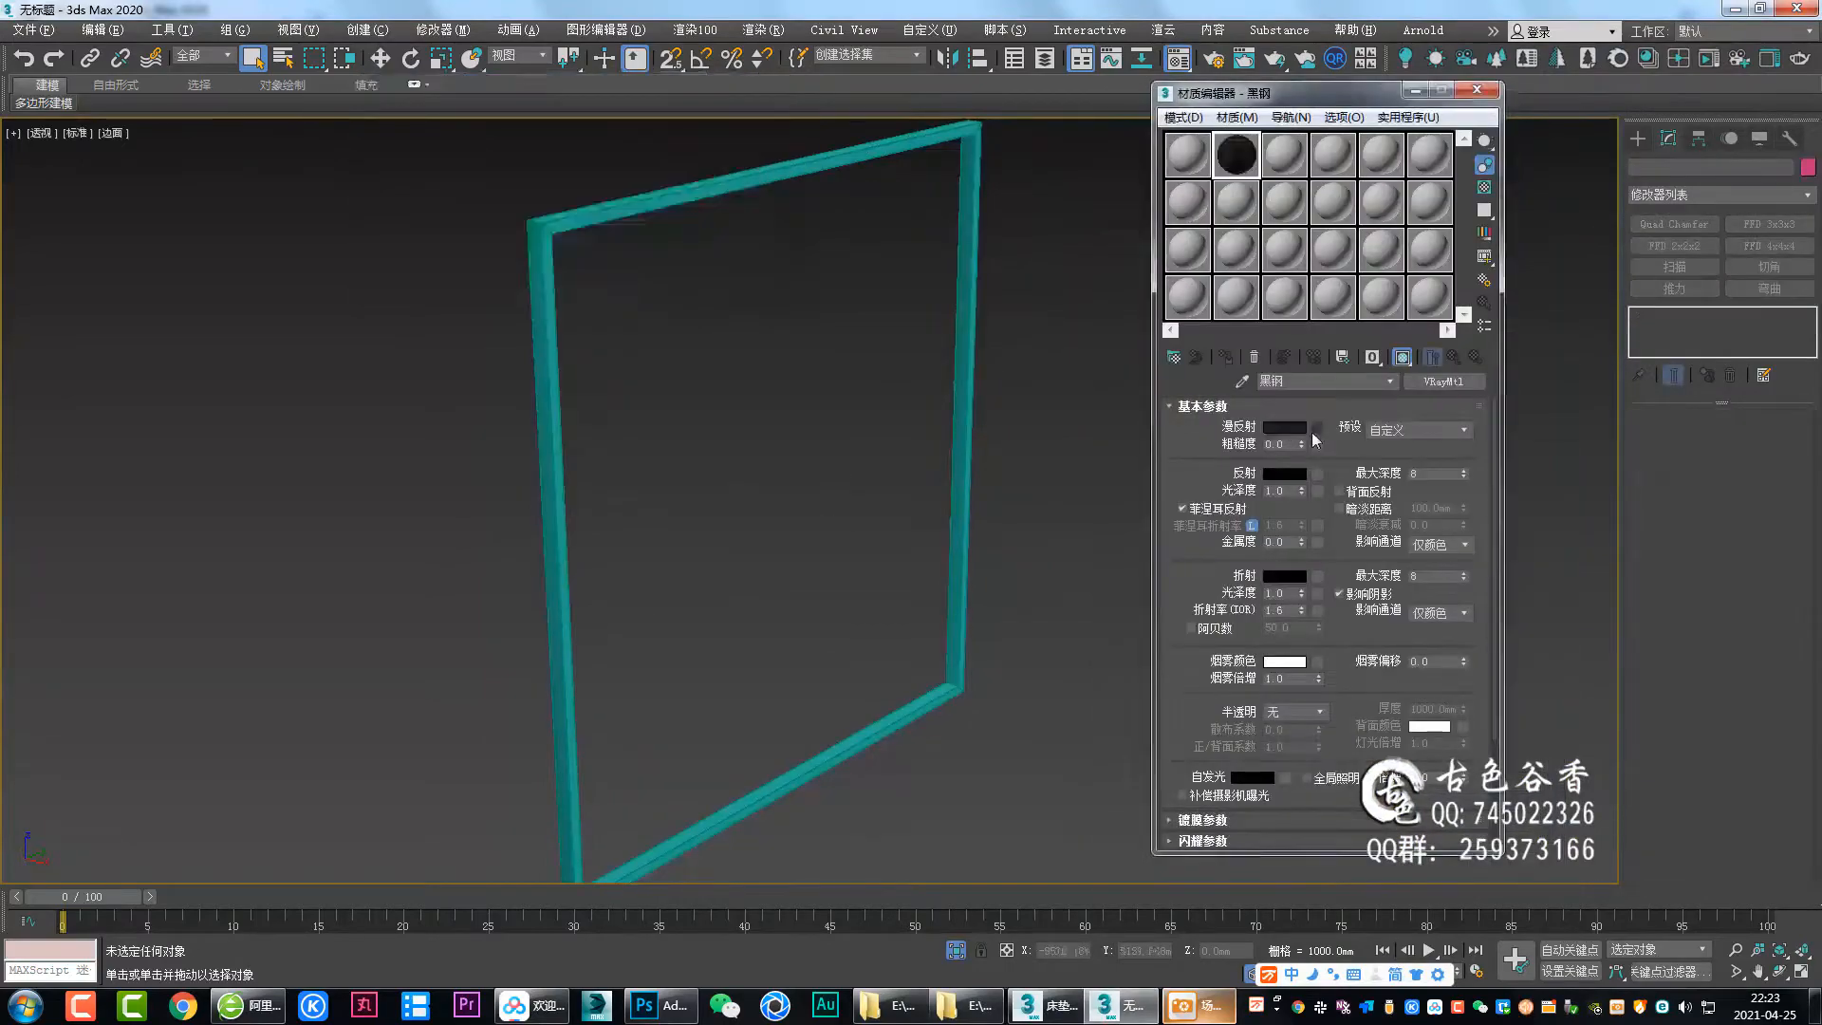
left_click(695, 298)
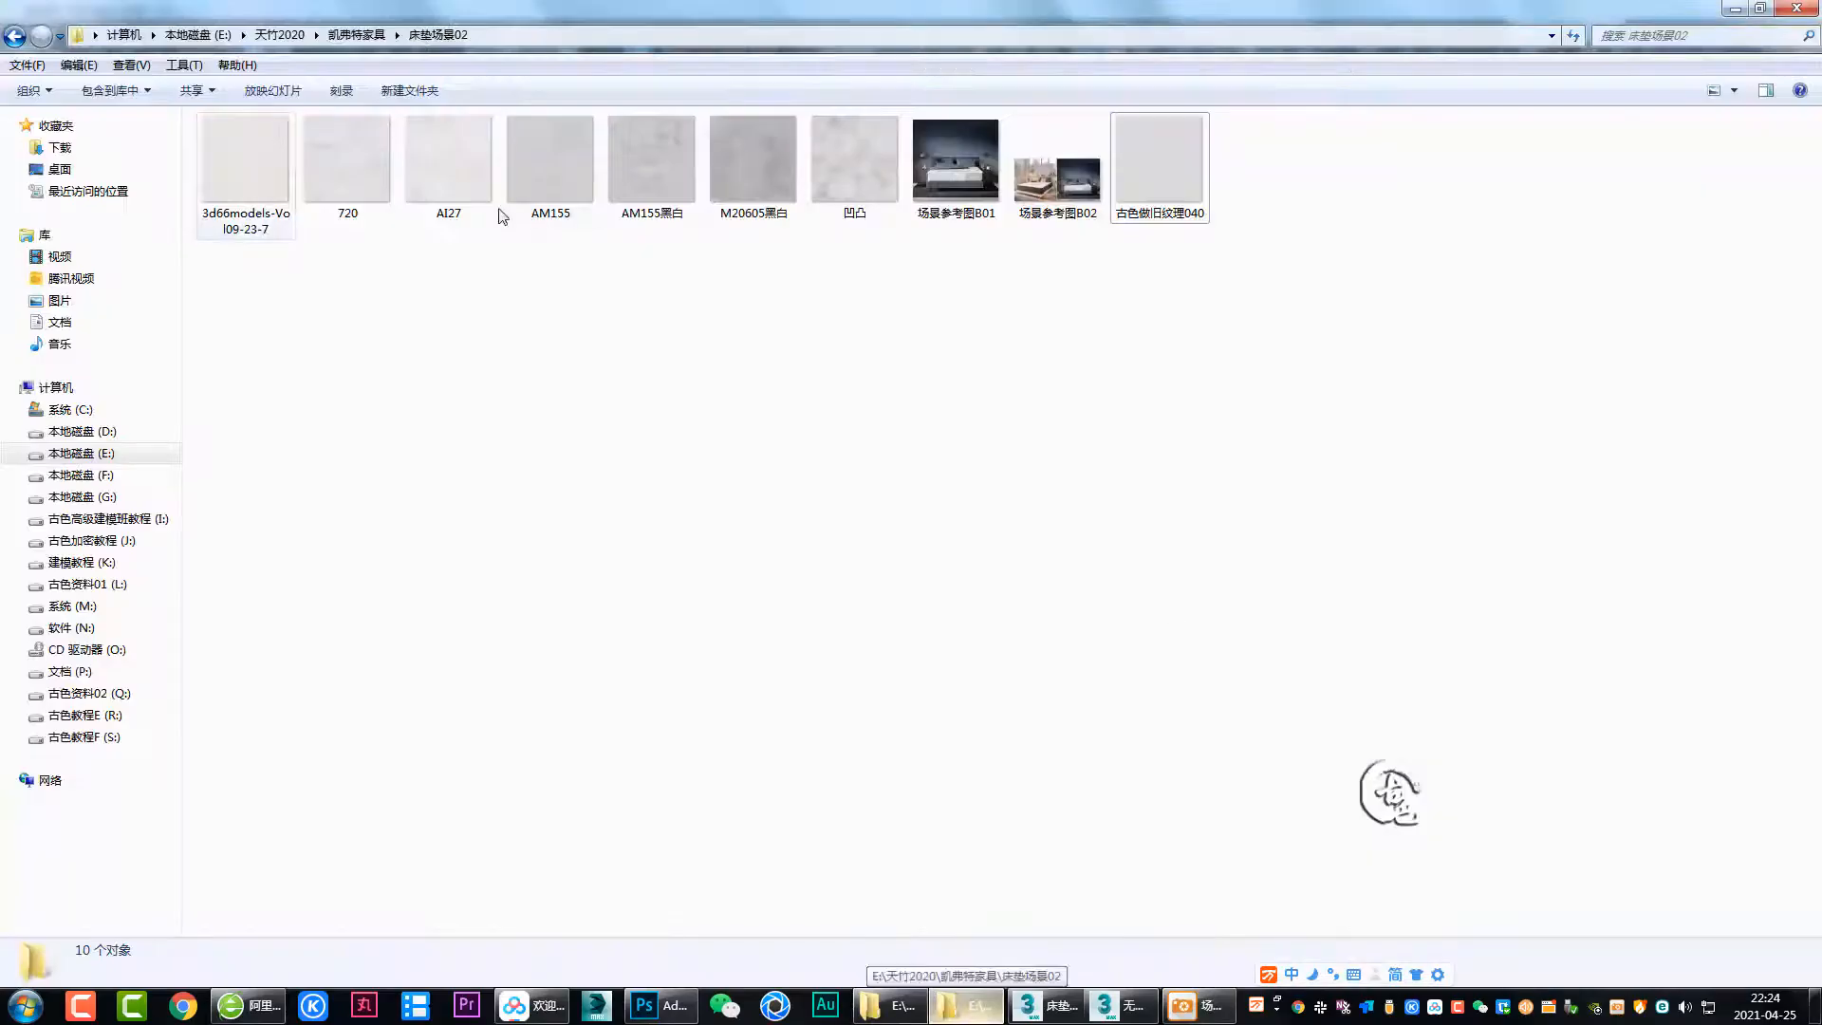
left_click_drag(496, 212, 1198, 998)
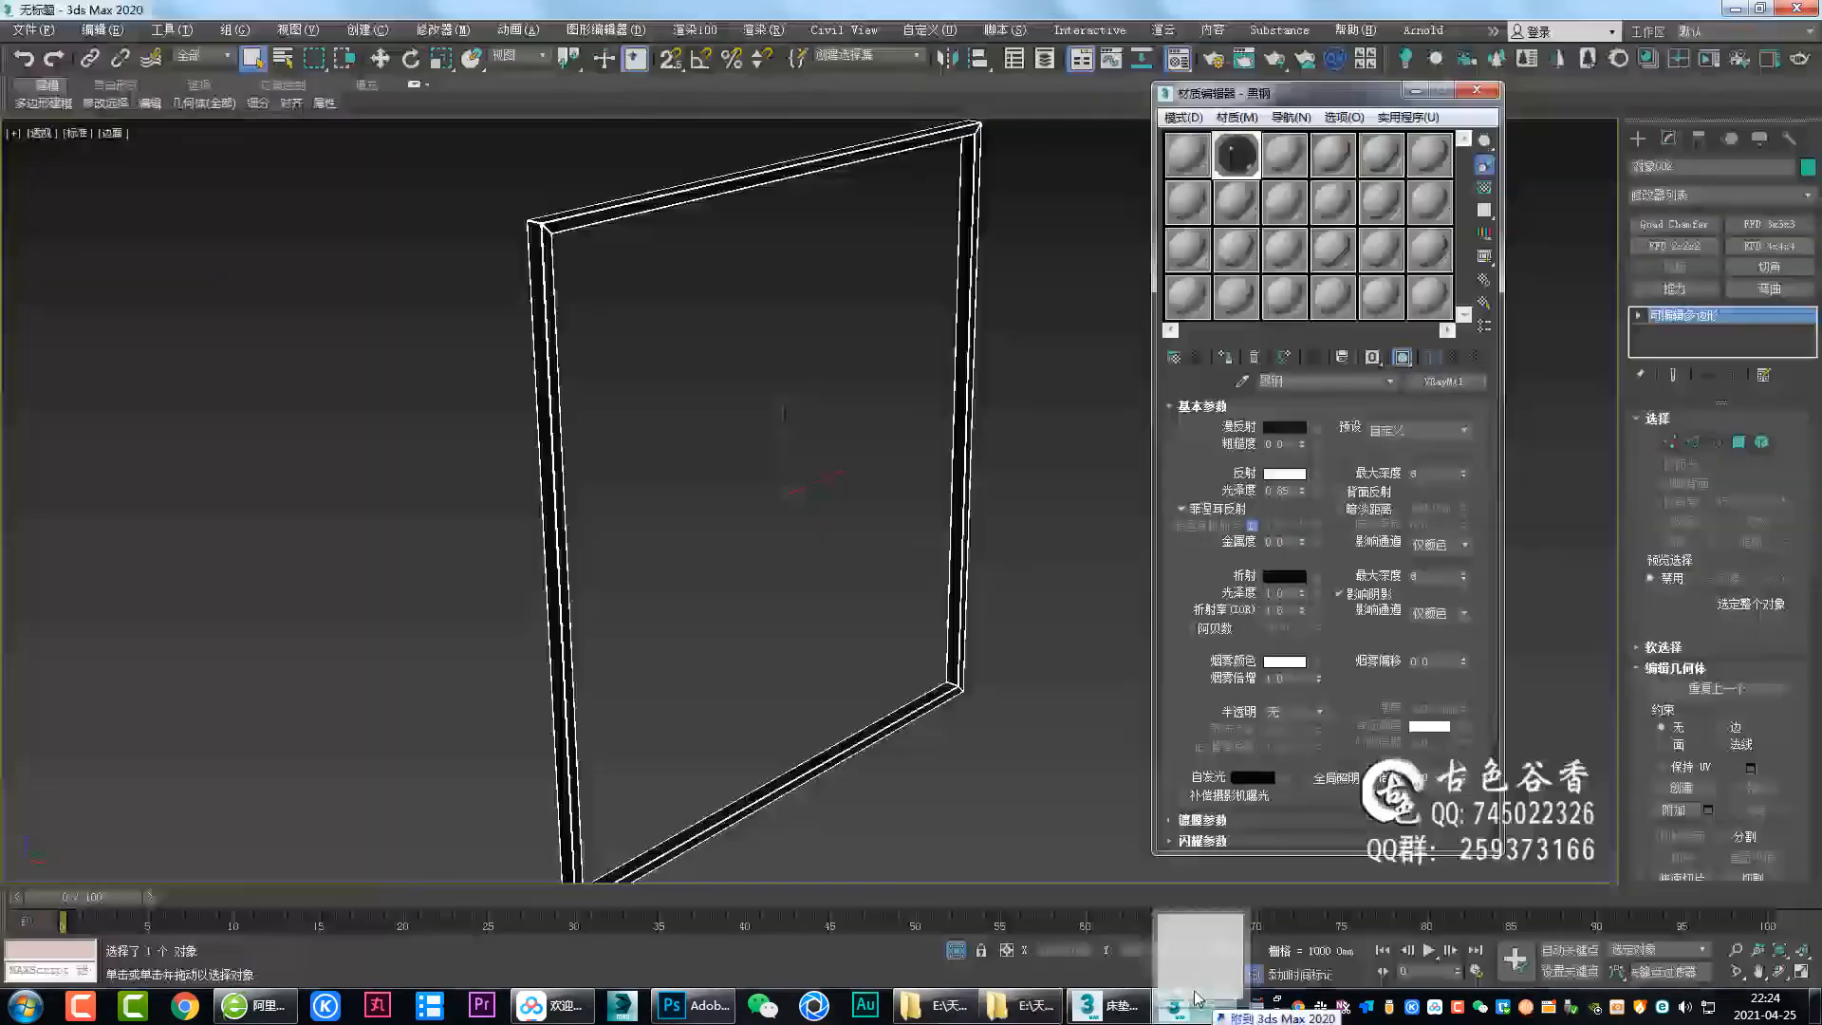
left_click(1292, 528)
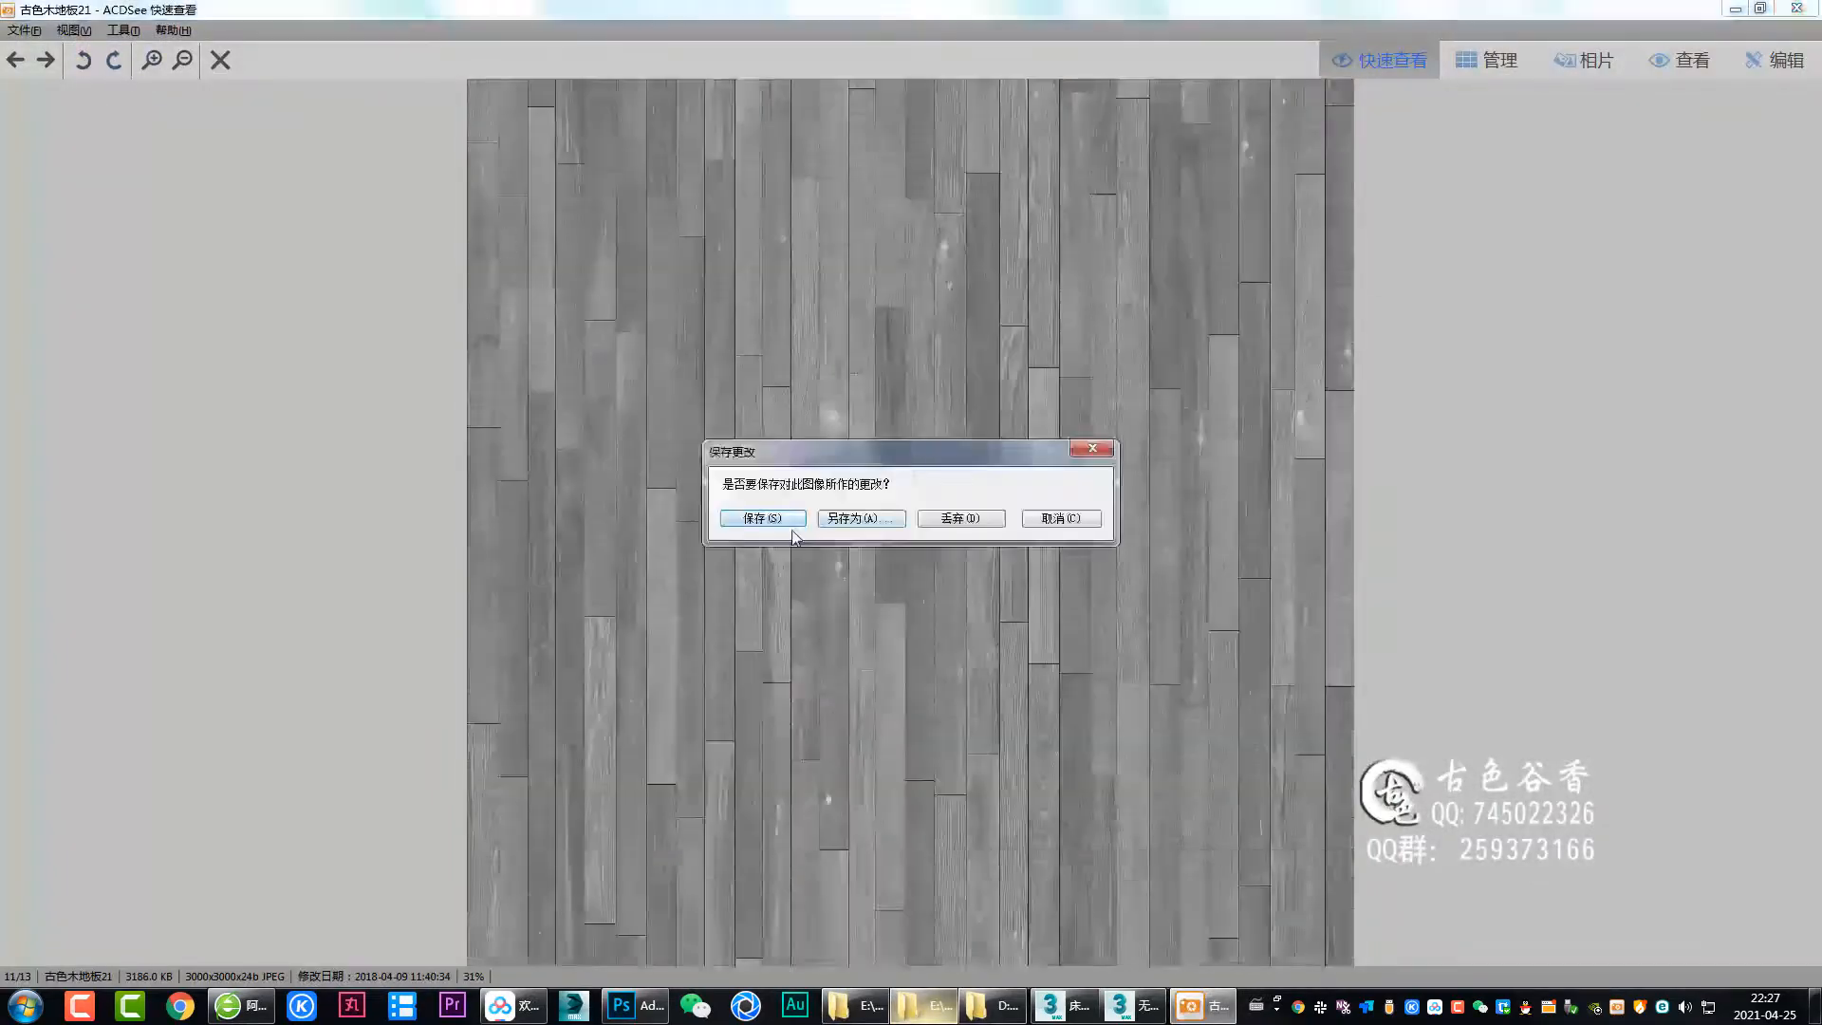
Save the changes to the 古色木地板21 texture image.
left_click(762, 518)
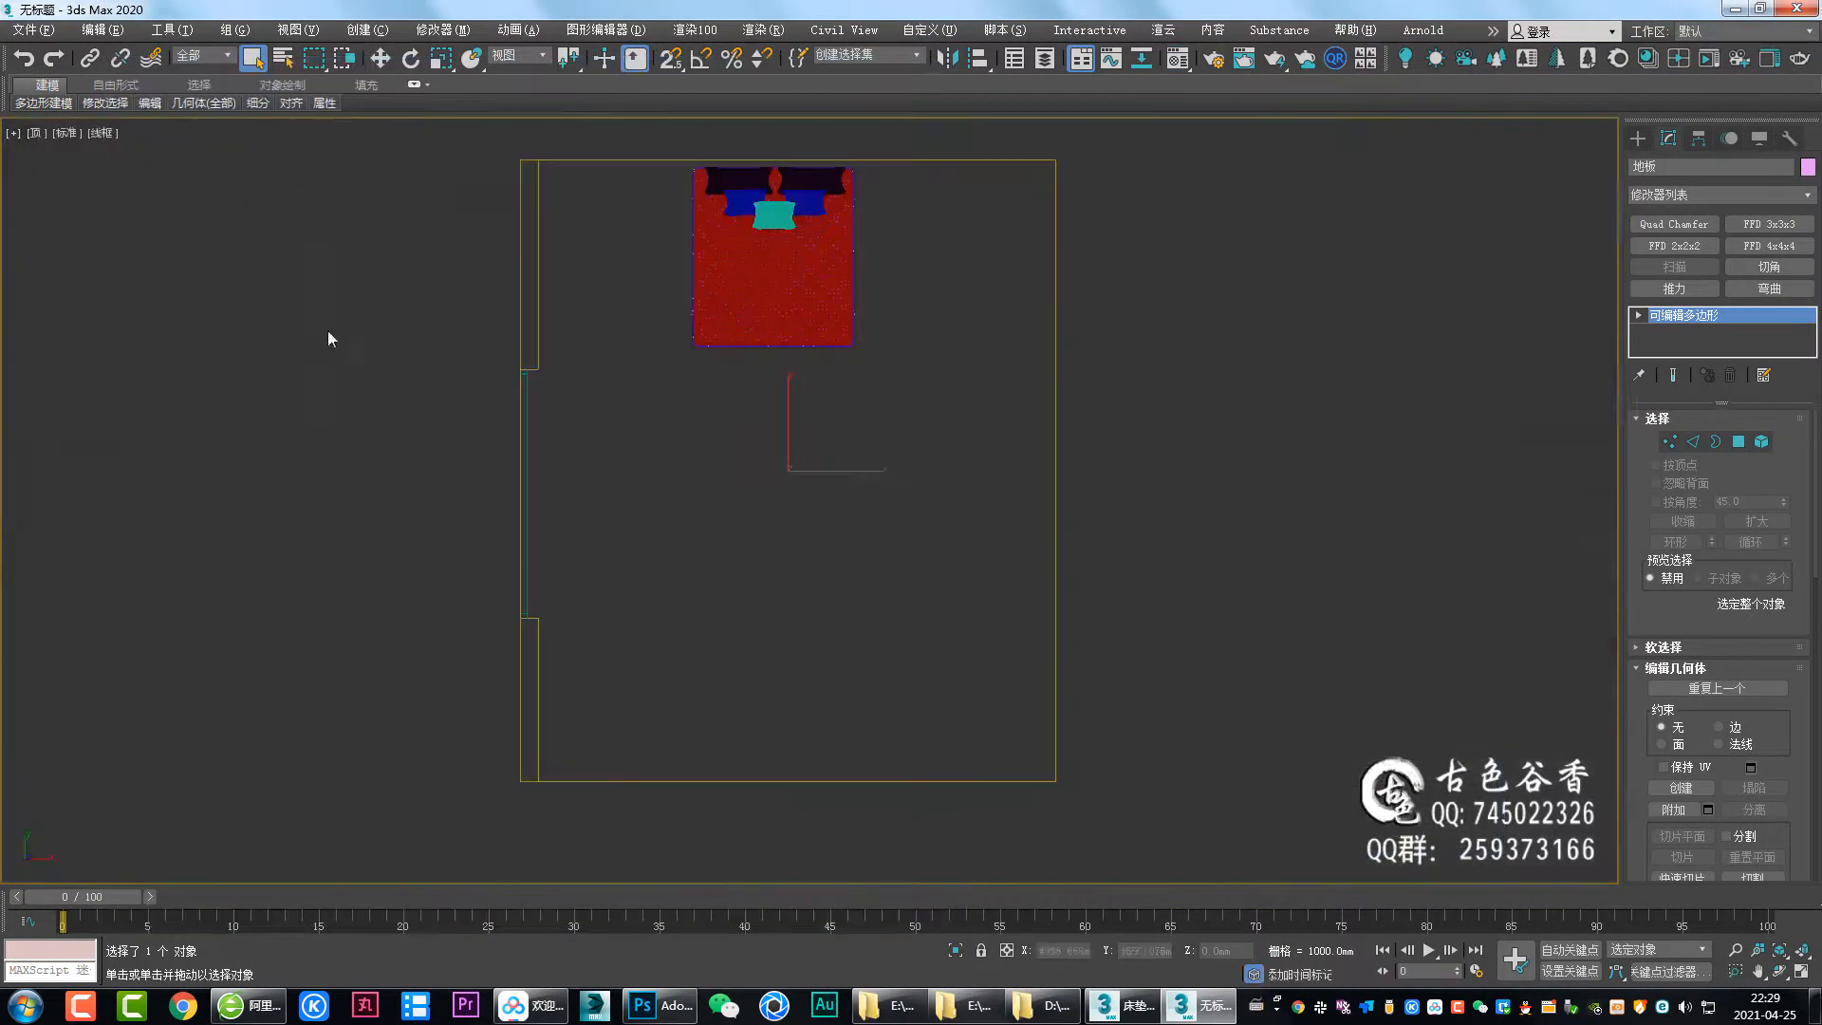
Select the objects across the top view and delete them.
left_click_drag(795, 816, 826, 186)
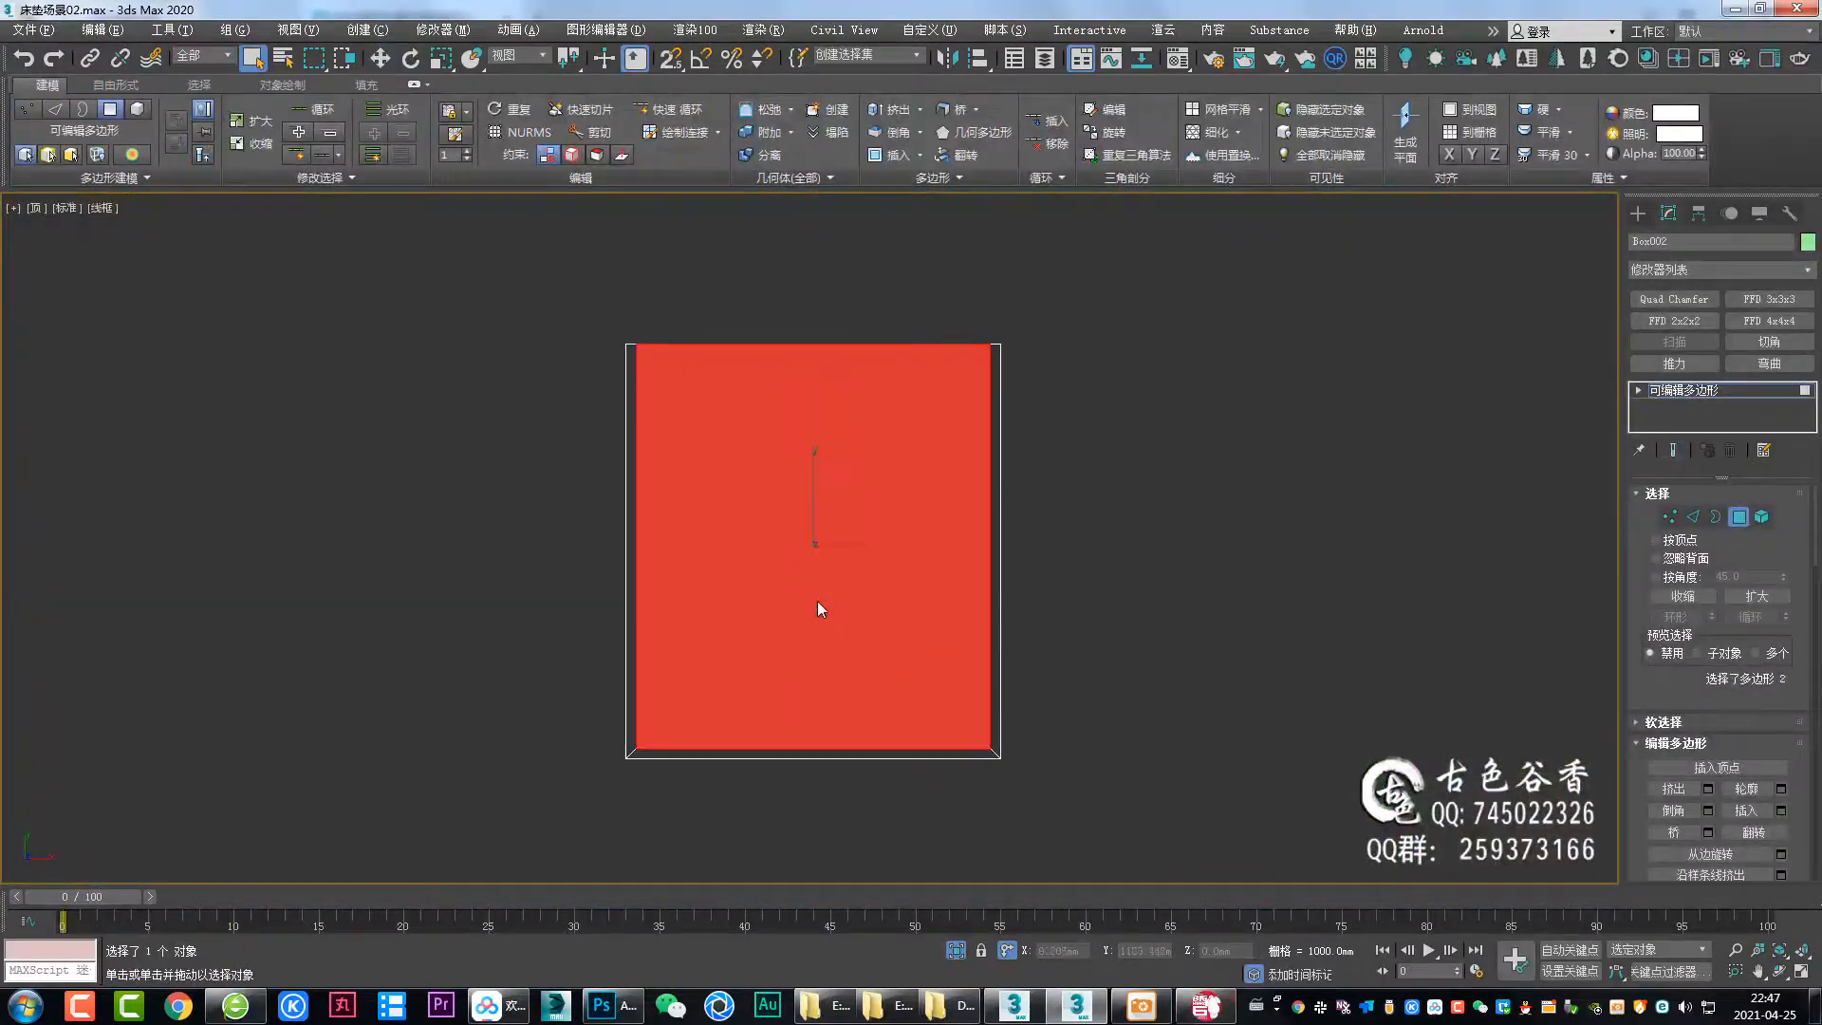
key("Delete")
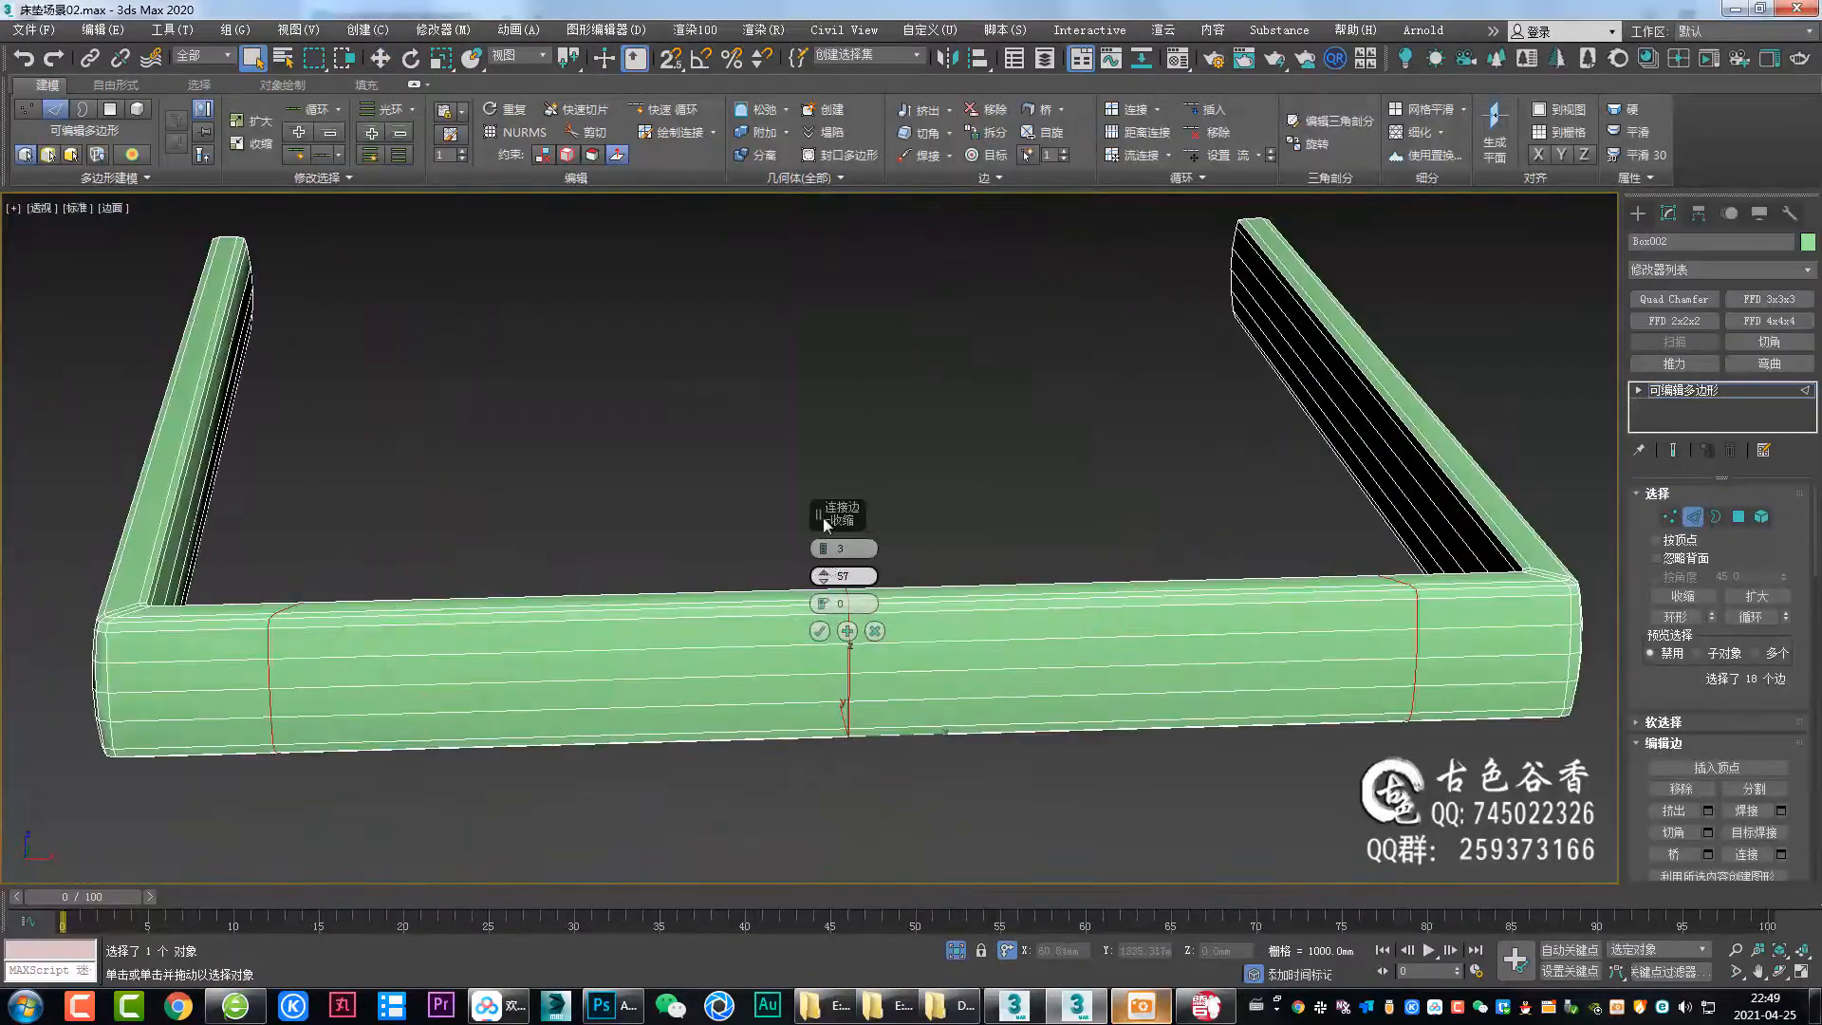
Reposition parts of the upholstered bed base frame with the Move tool and snapping.
scroll(886, 587, "up", 4)
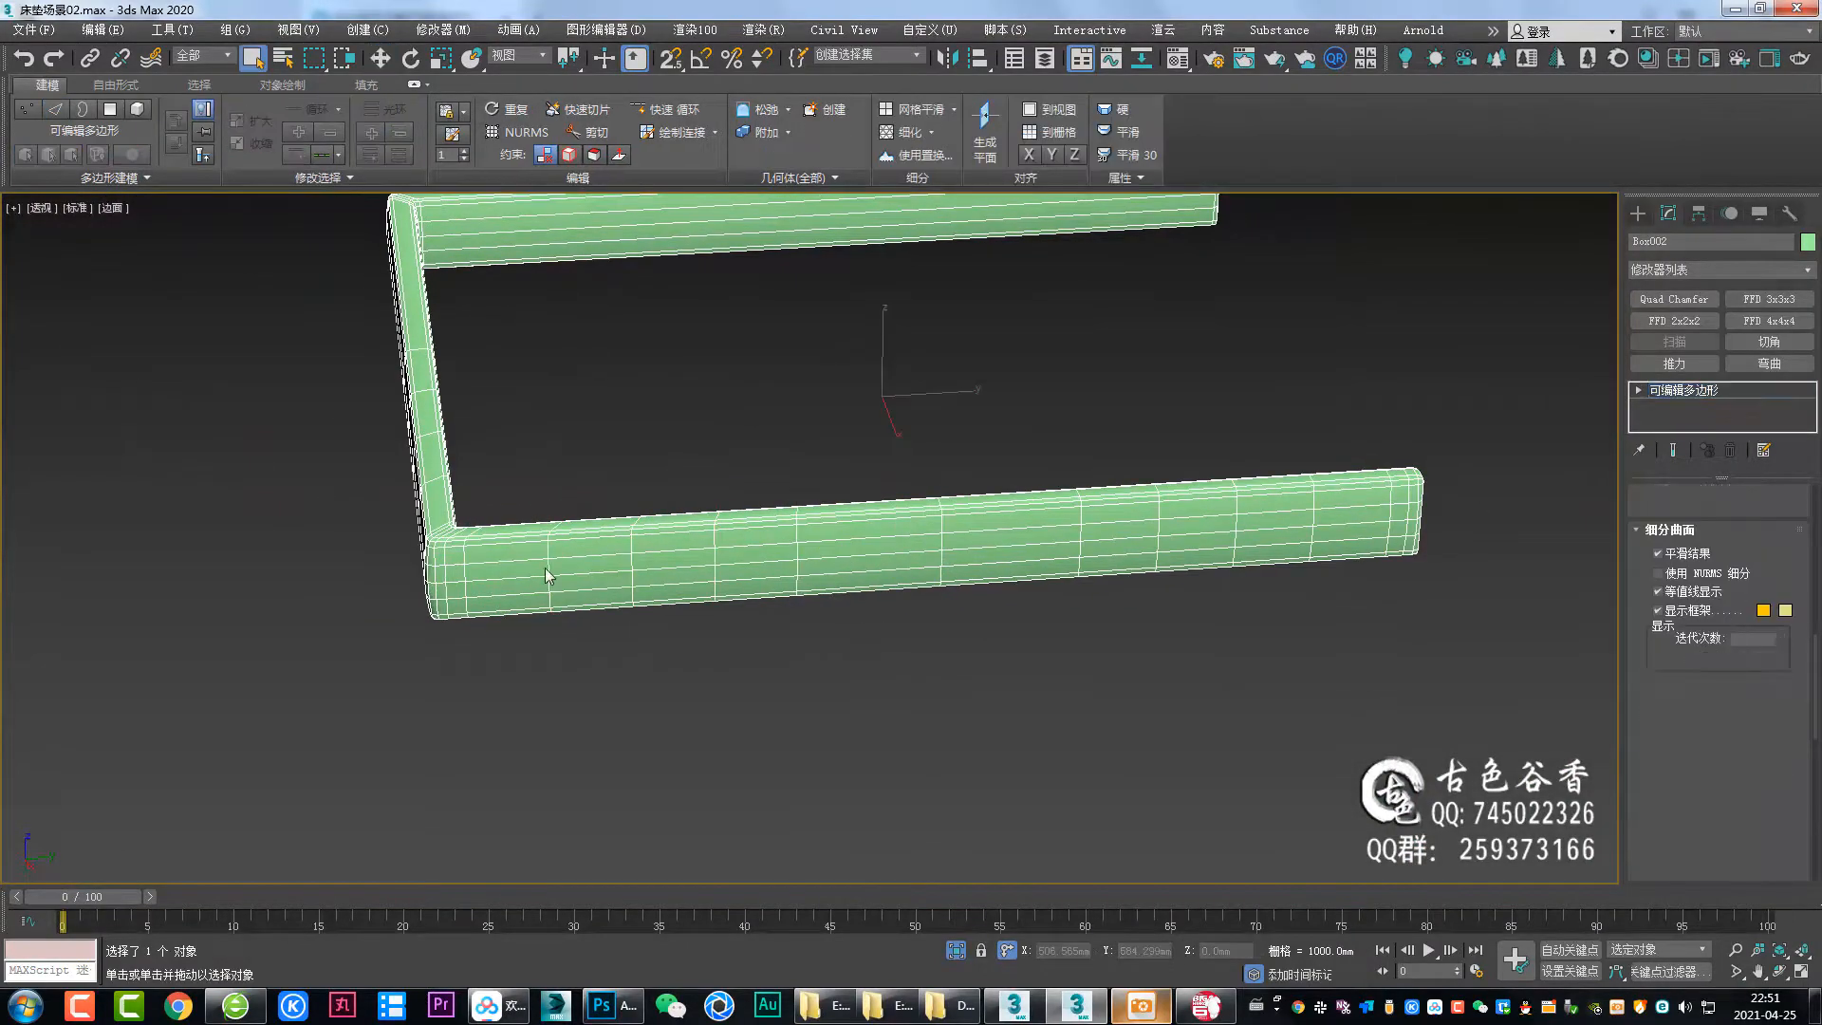
scroll(969, 539, "up", 3)
middle_click_drag(970, 539, 842, 532, "alt")
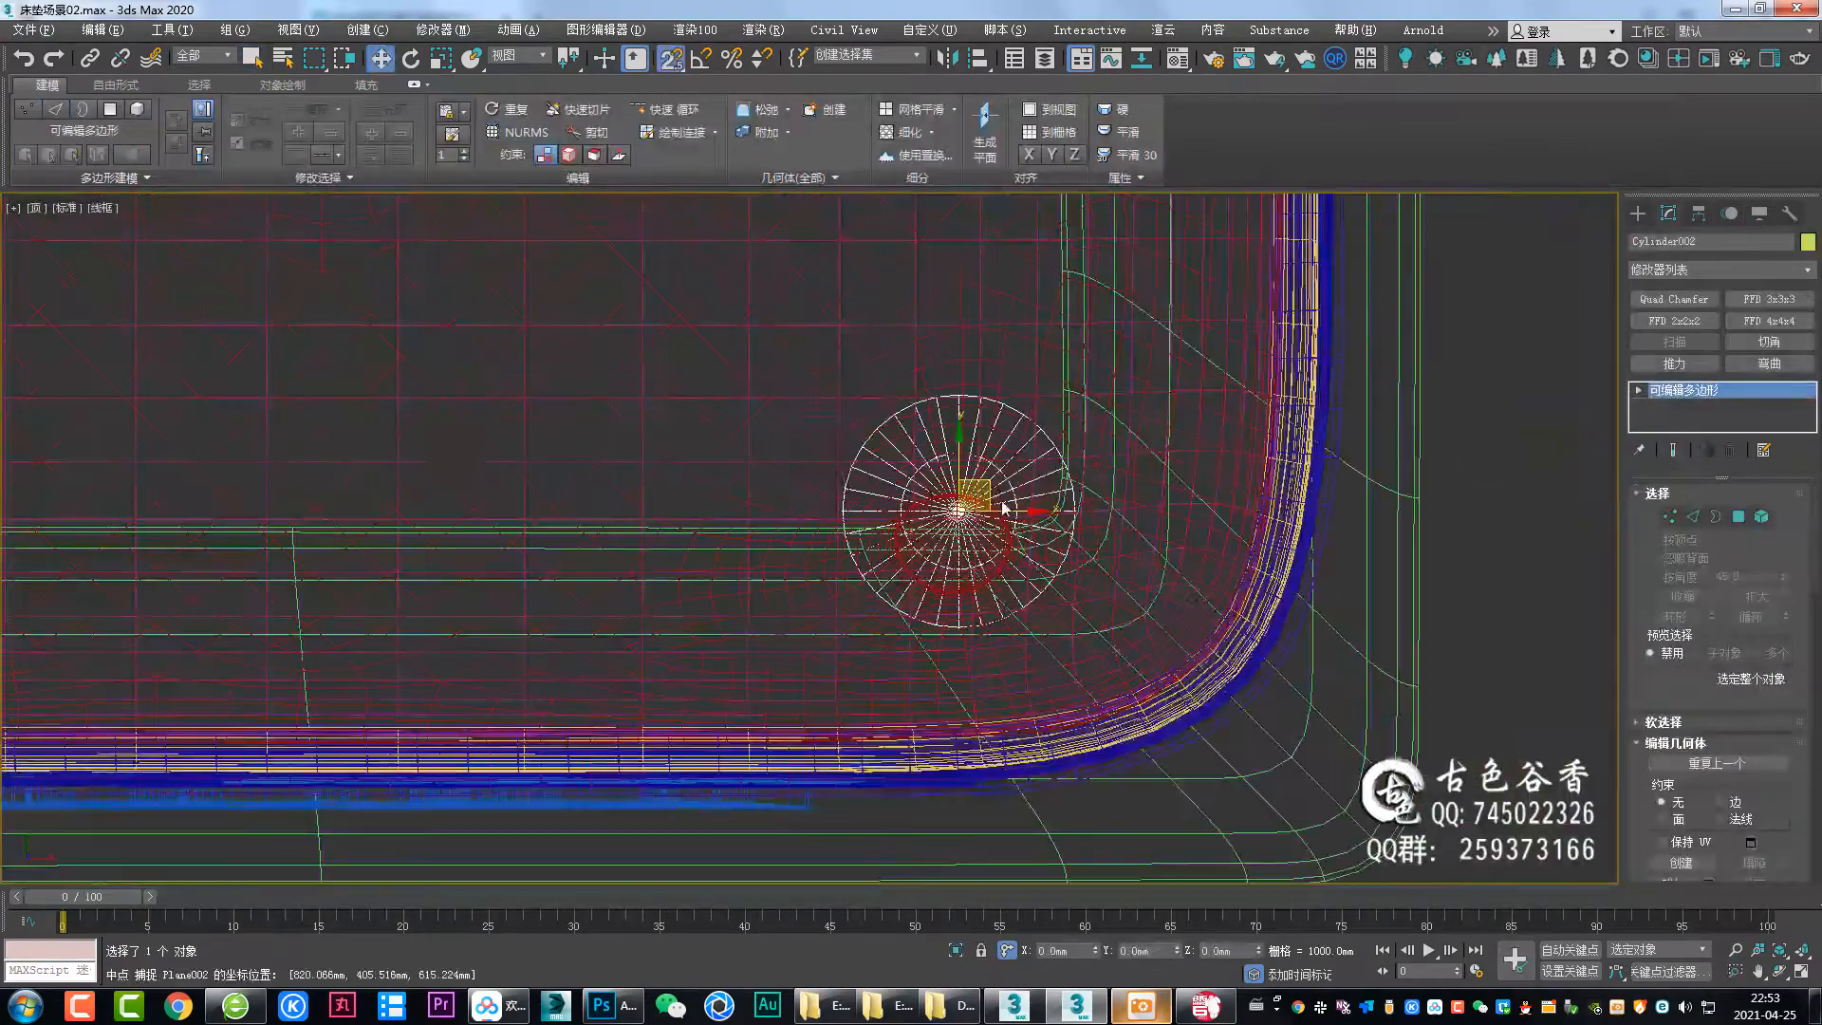
left_click_drag(1004, 510, 1100, 509)
key("s")
scroll(1047, 533, "up", 5)
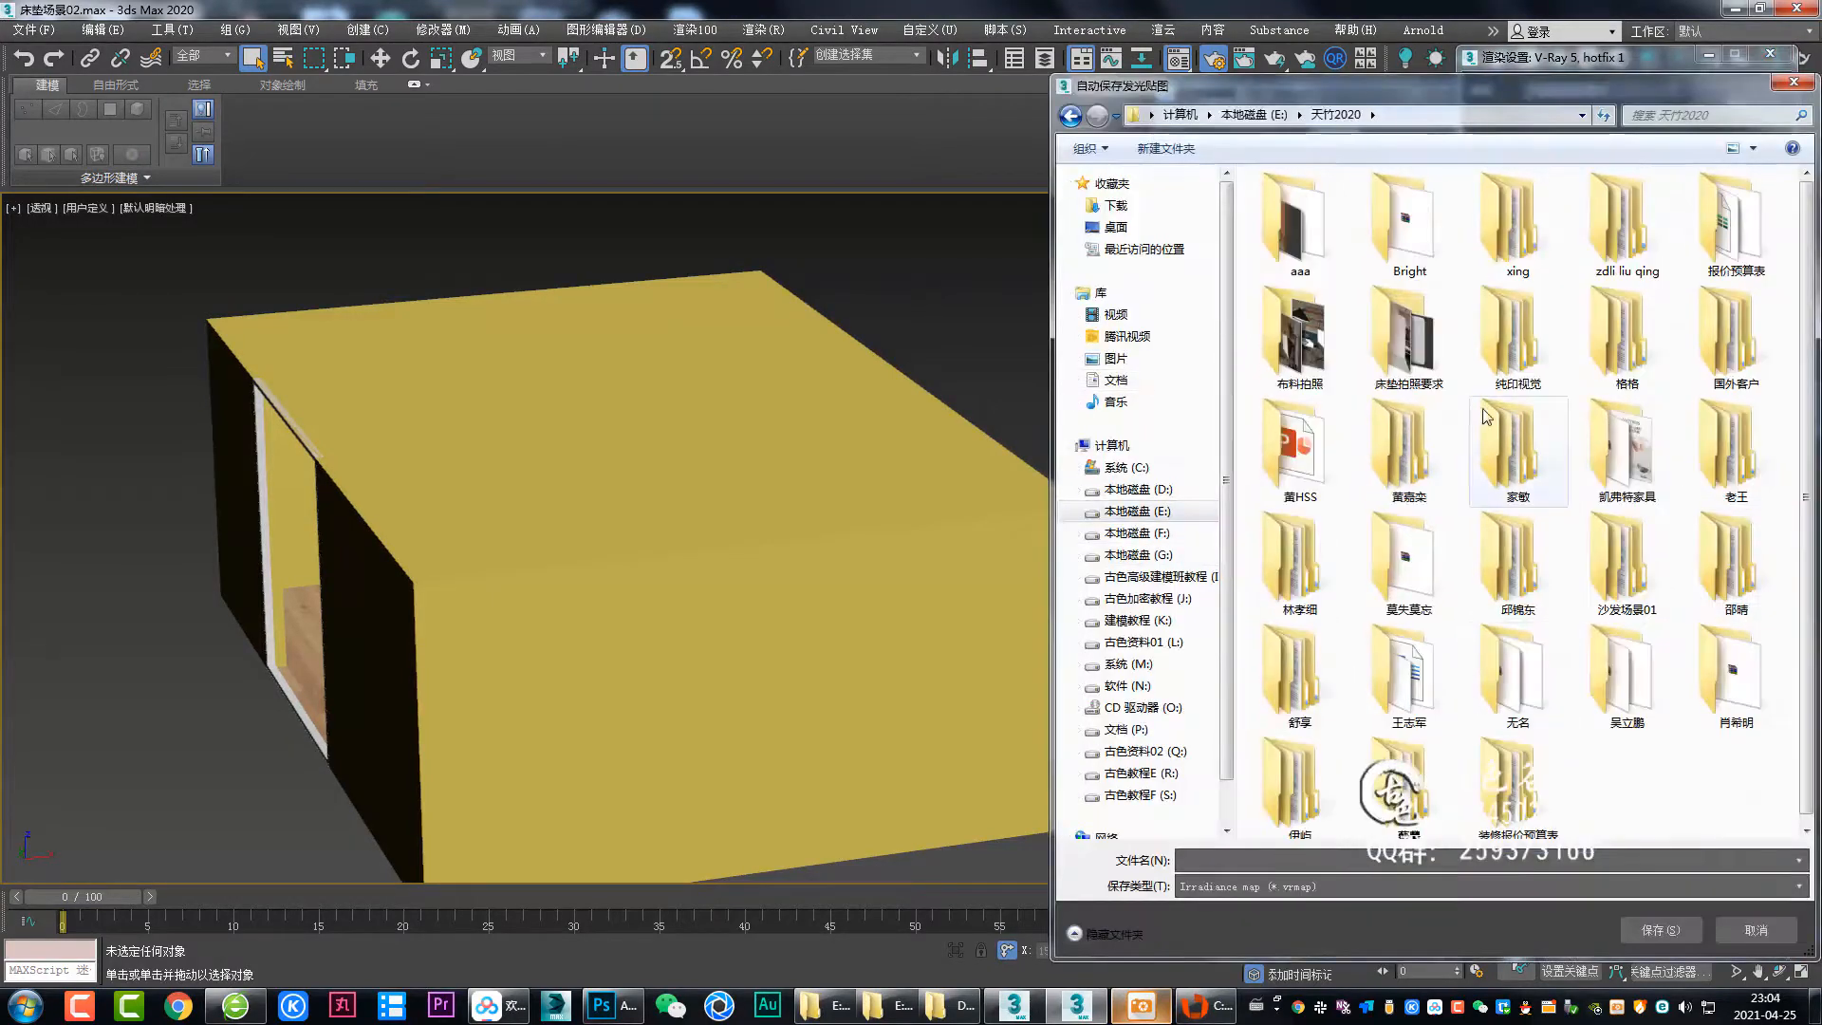
Save the irradiance map and save the light cache as 灯光缓存.
left_click(1661, 929)
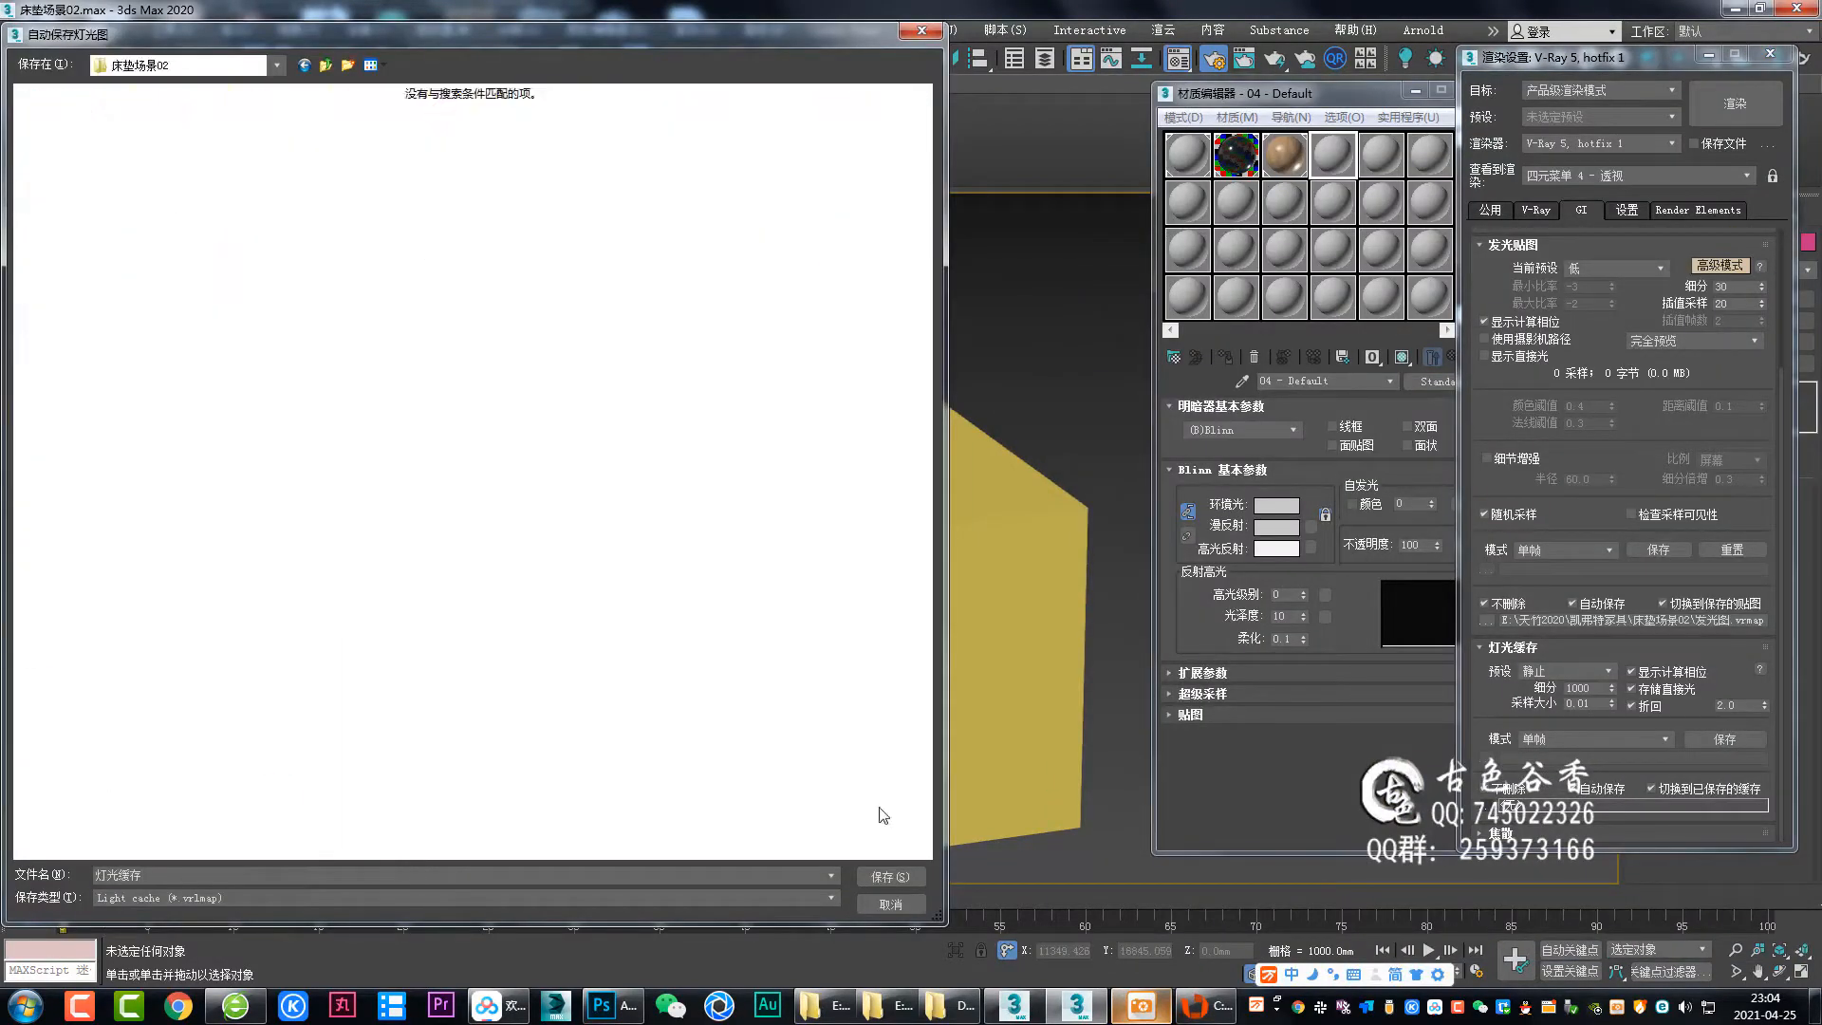
left_click(890, 876)
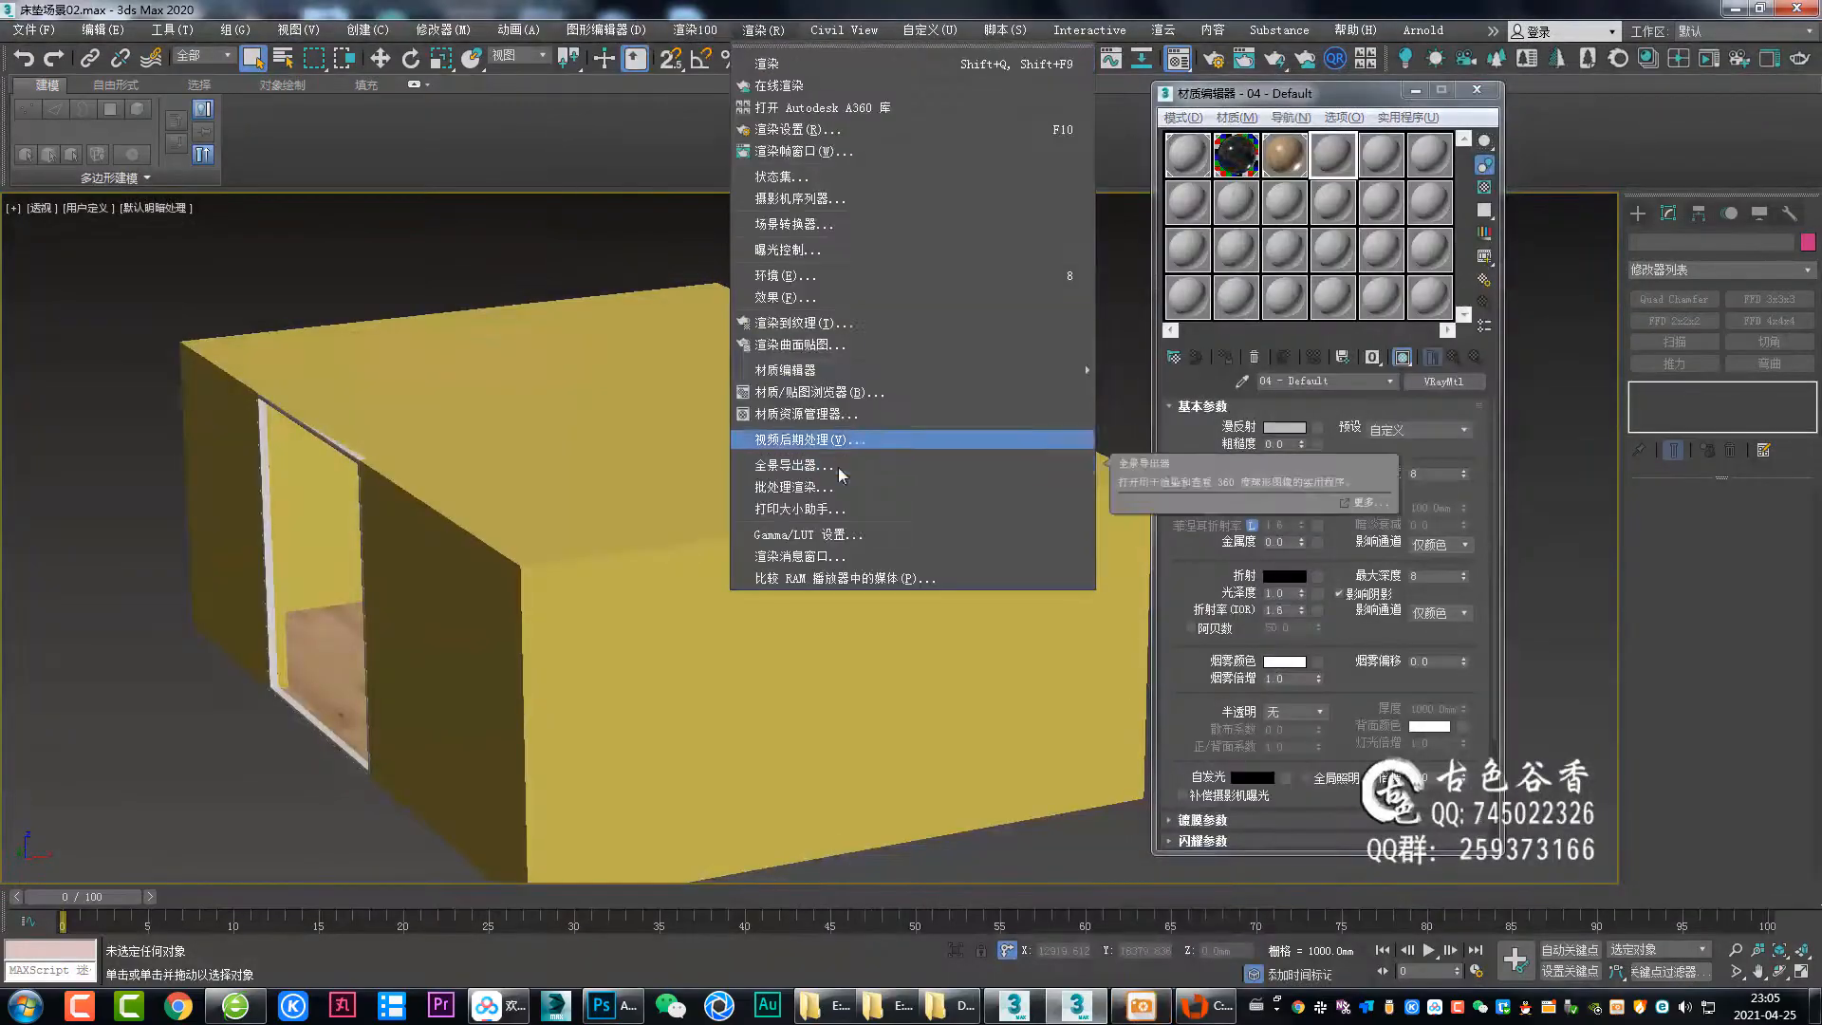
Set the wall's UVW box mapping to 2000 mm length, 3000 mm width and 3000 mm height.
left_click(33, 29)
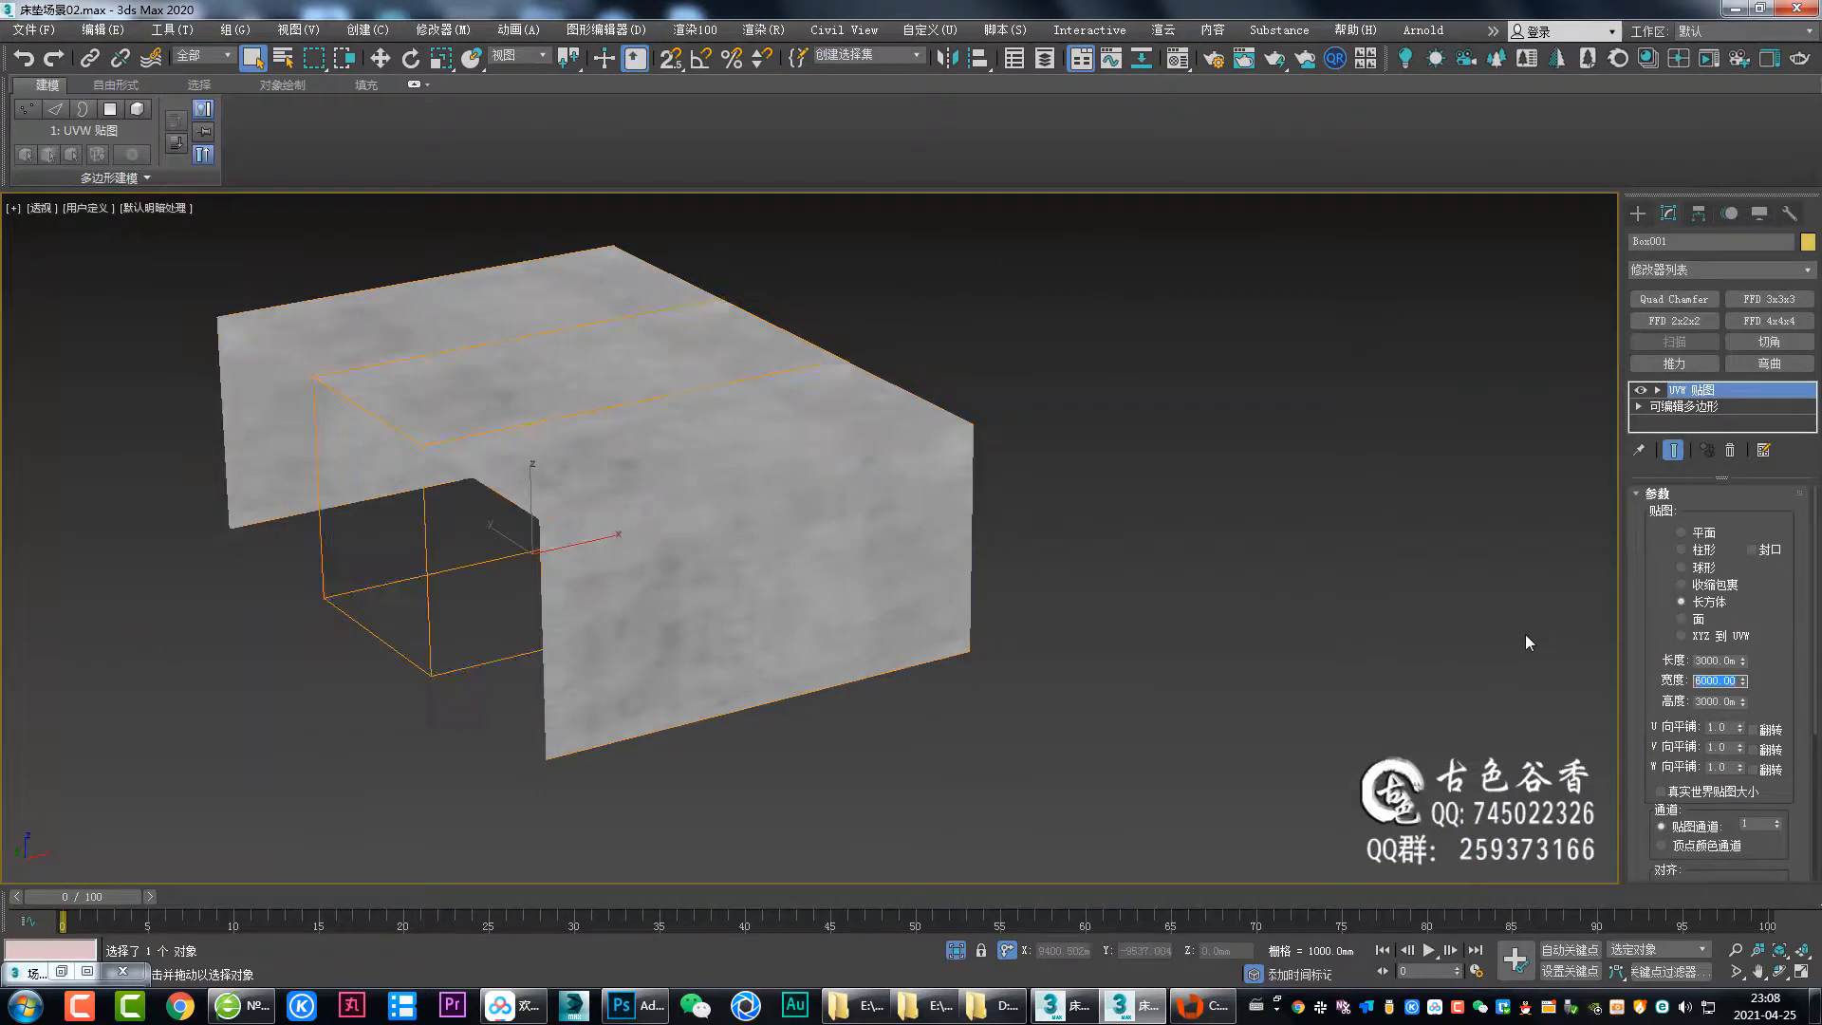
type("3000")
scroll(816, 568, "up", 5)
key("c")
left_click_drag(1736, 660, 1545, 658)
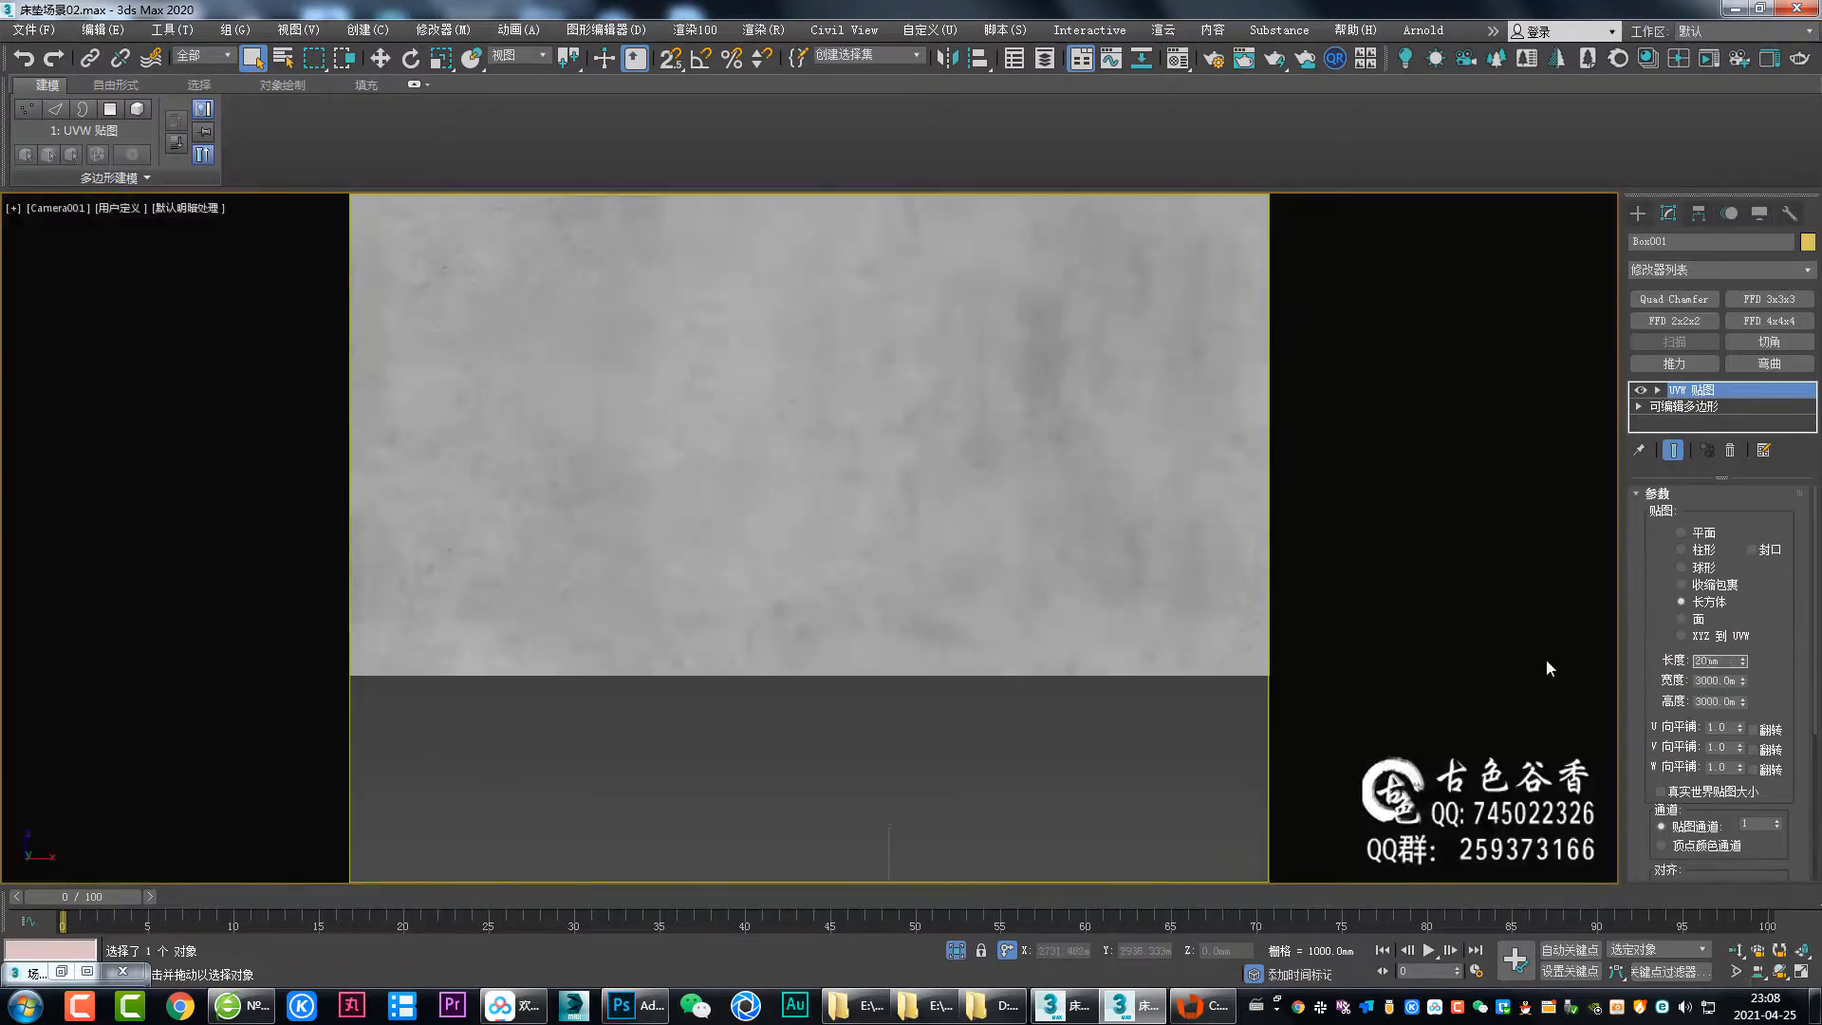
type("2000")
key("Tab")
key("Tab")
left_click_drag(1735, 661, 1545, 662)
type("3000")
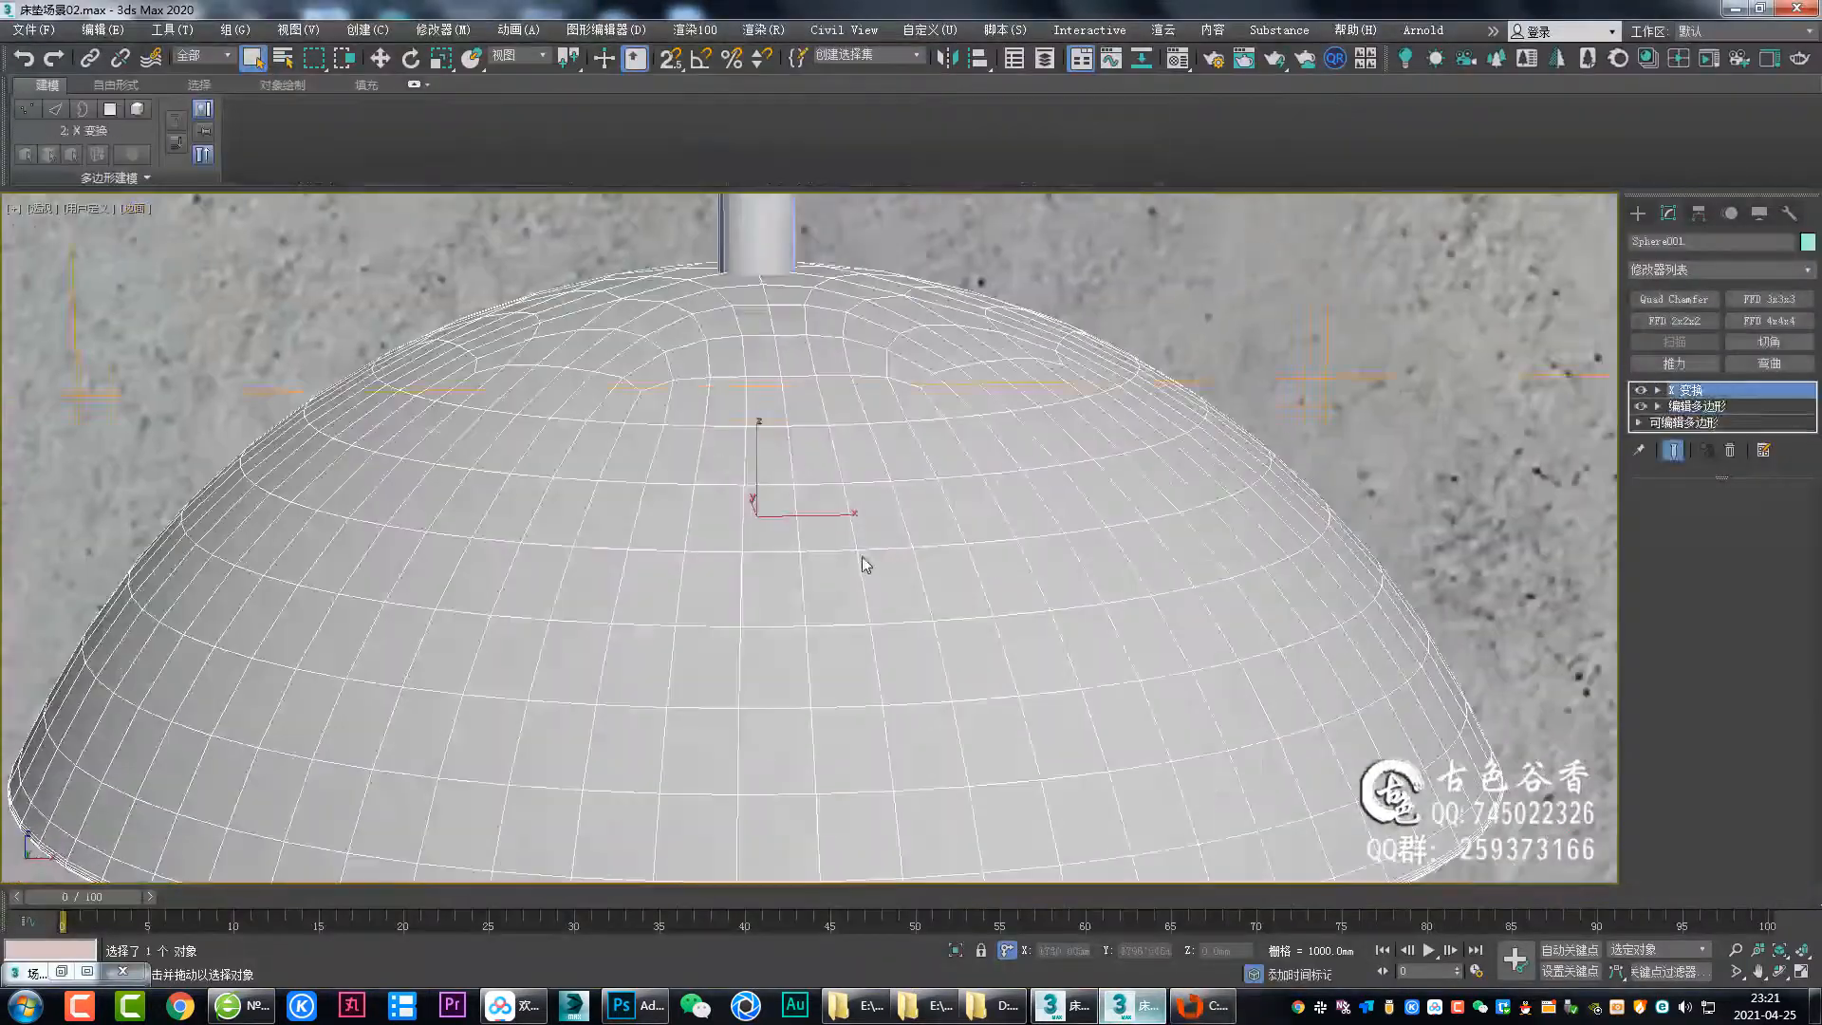
Convert the wall material to a VRay override material keeping the old one as base, then select the lamp.
left_click(940, 1013)
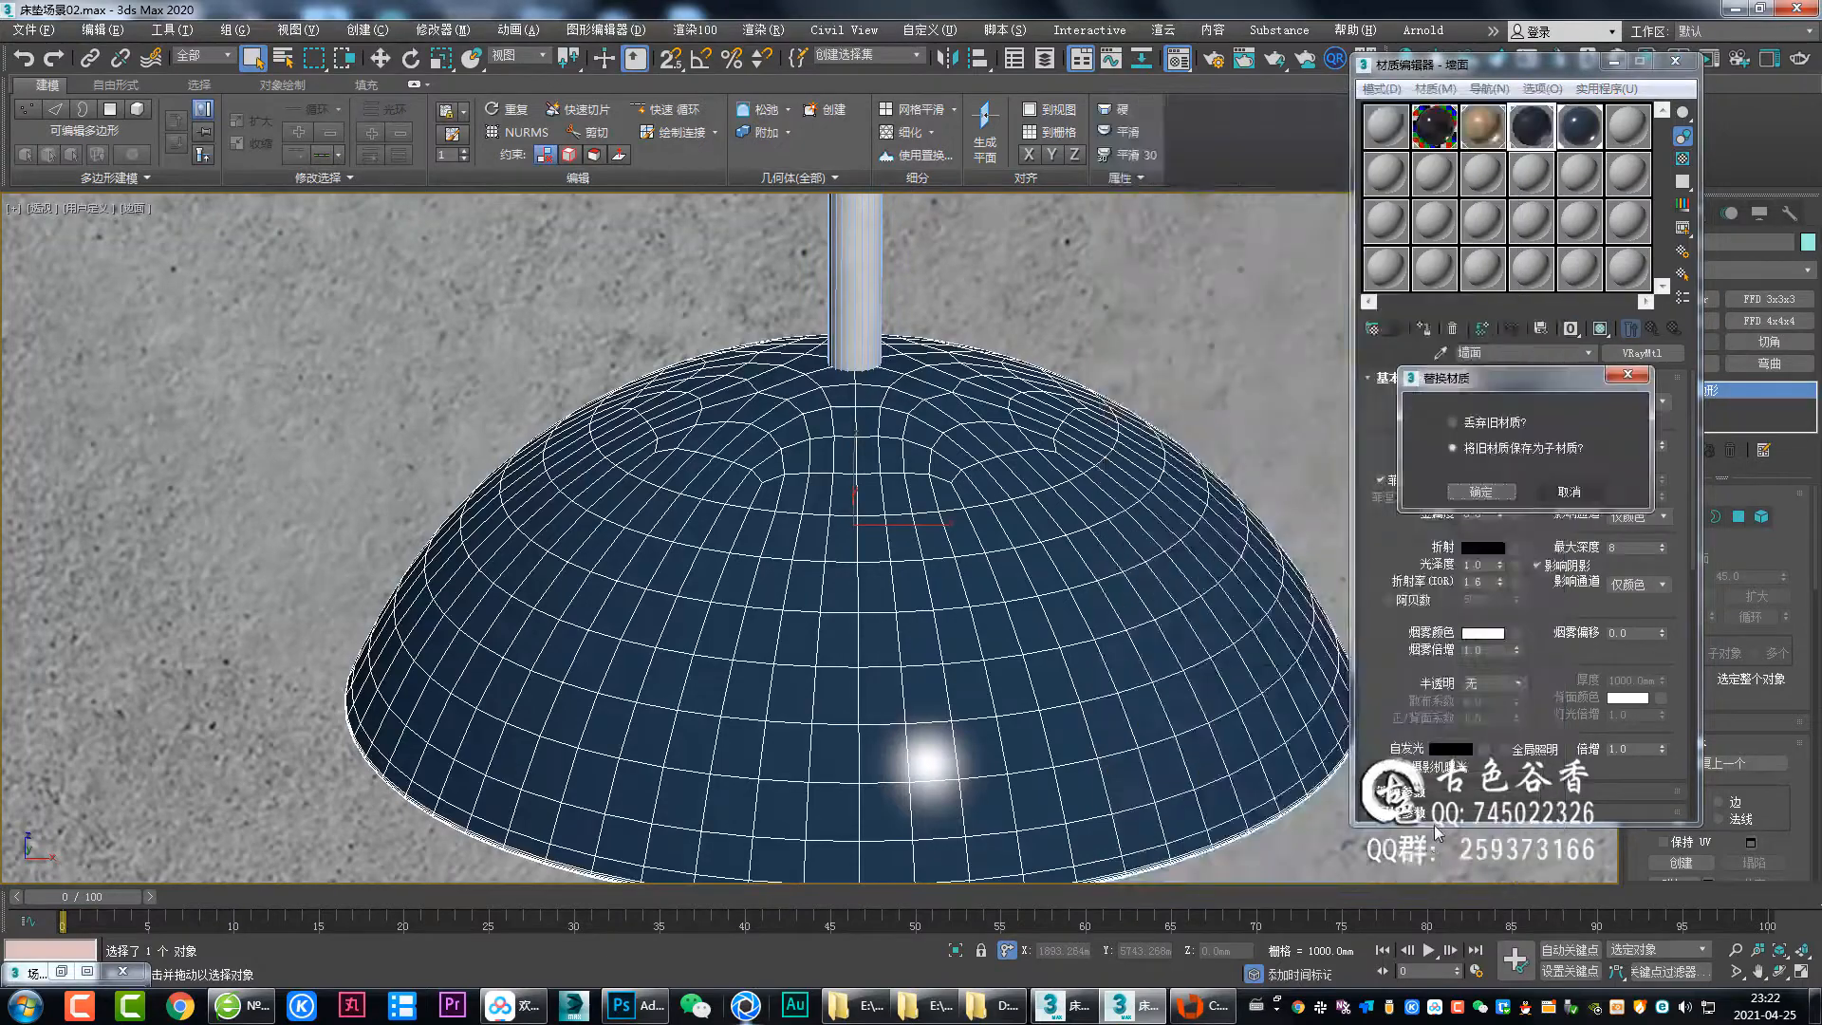
left_click(1481, 491)
left_click(1652, 328)
key("c")
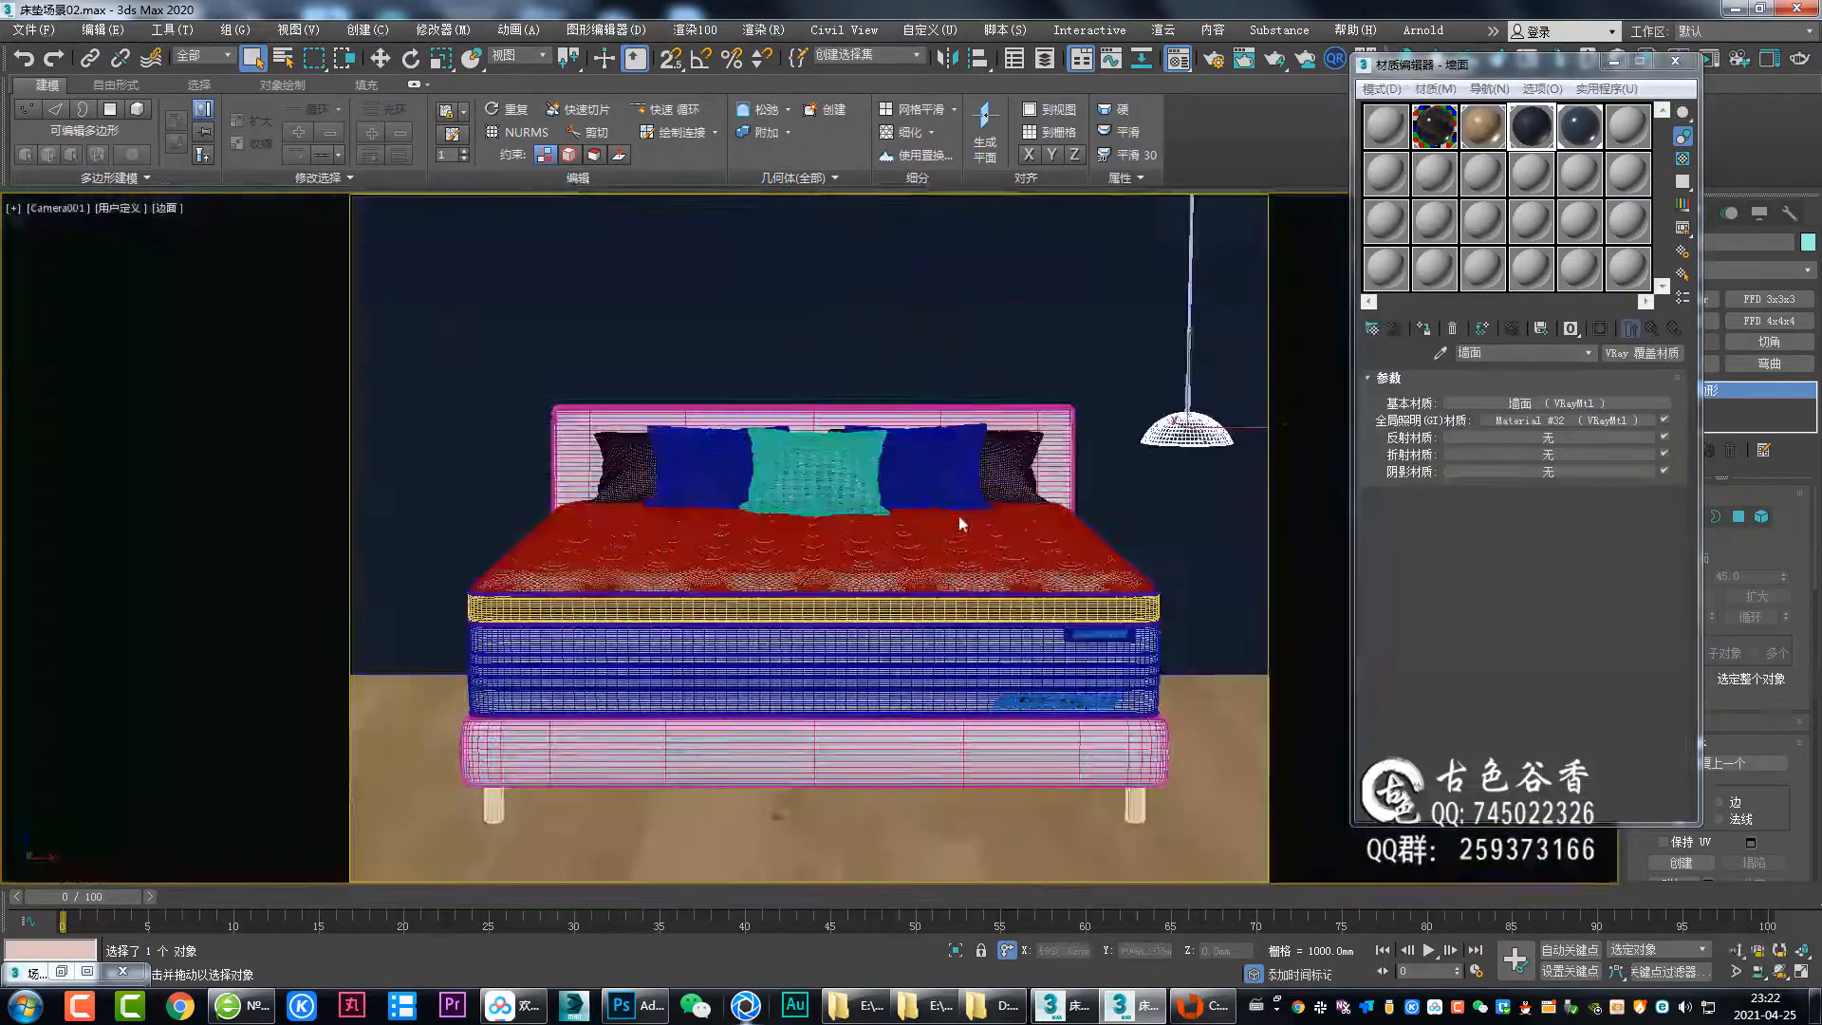
key("m")
left_click(1189, 402)
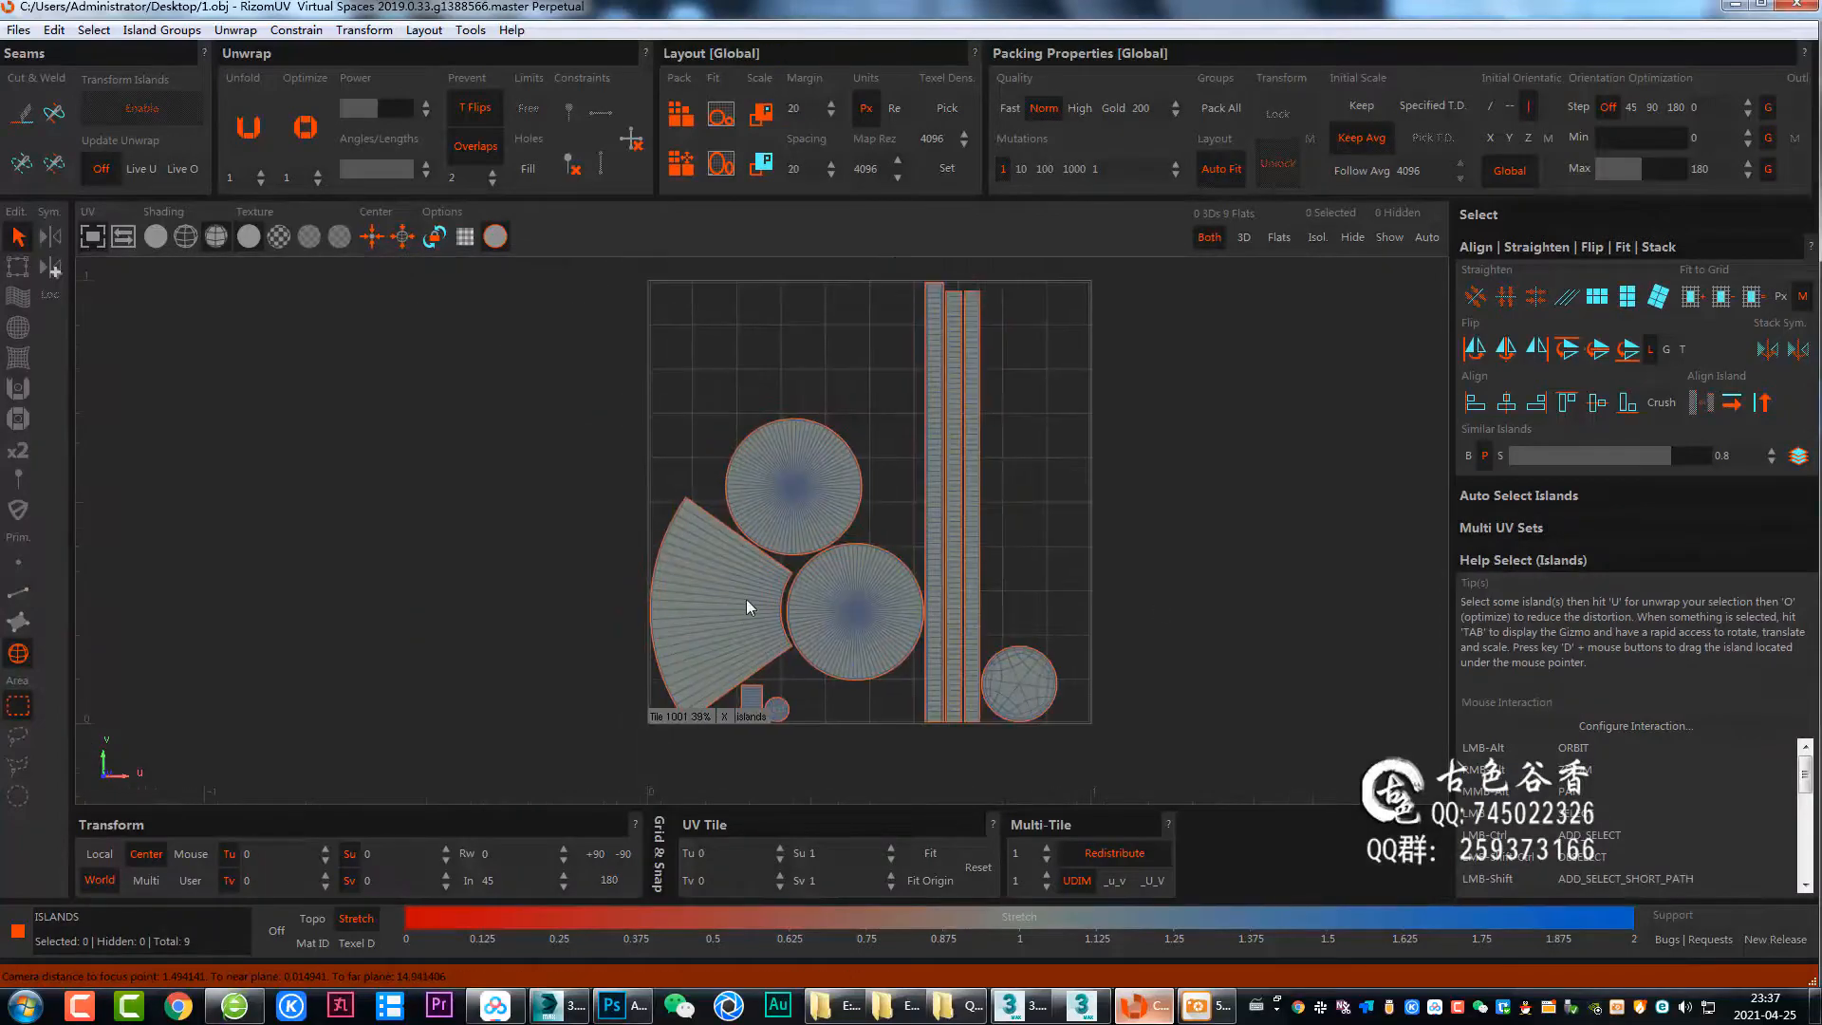
Select the fan-shaped UV island in RizomUV and switch over to Photoshop.
left_click(738, 599)
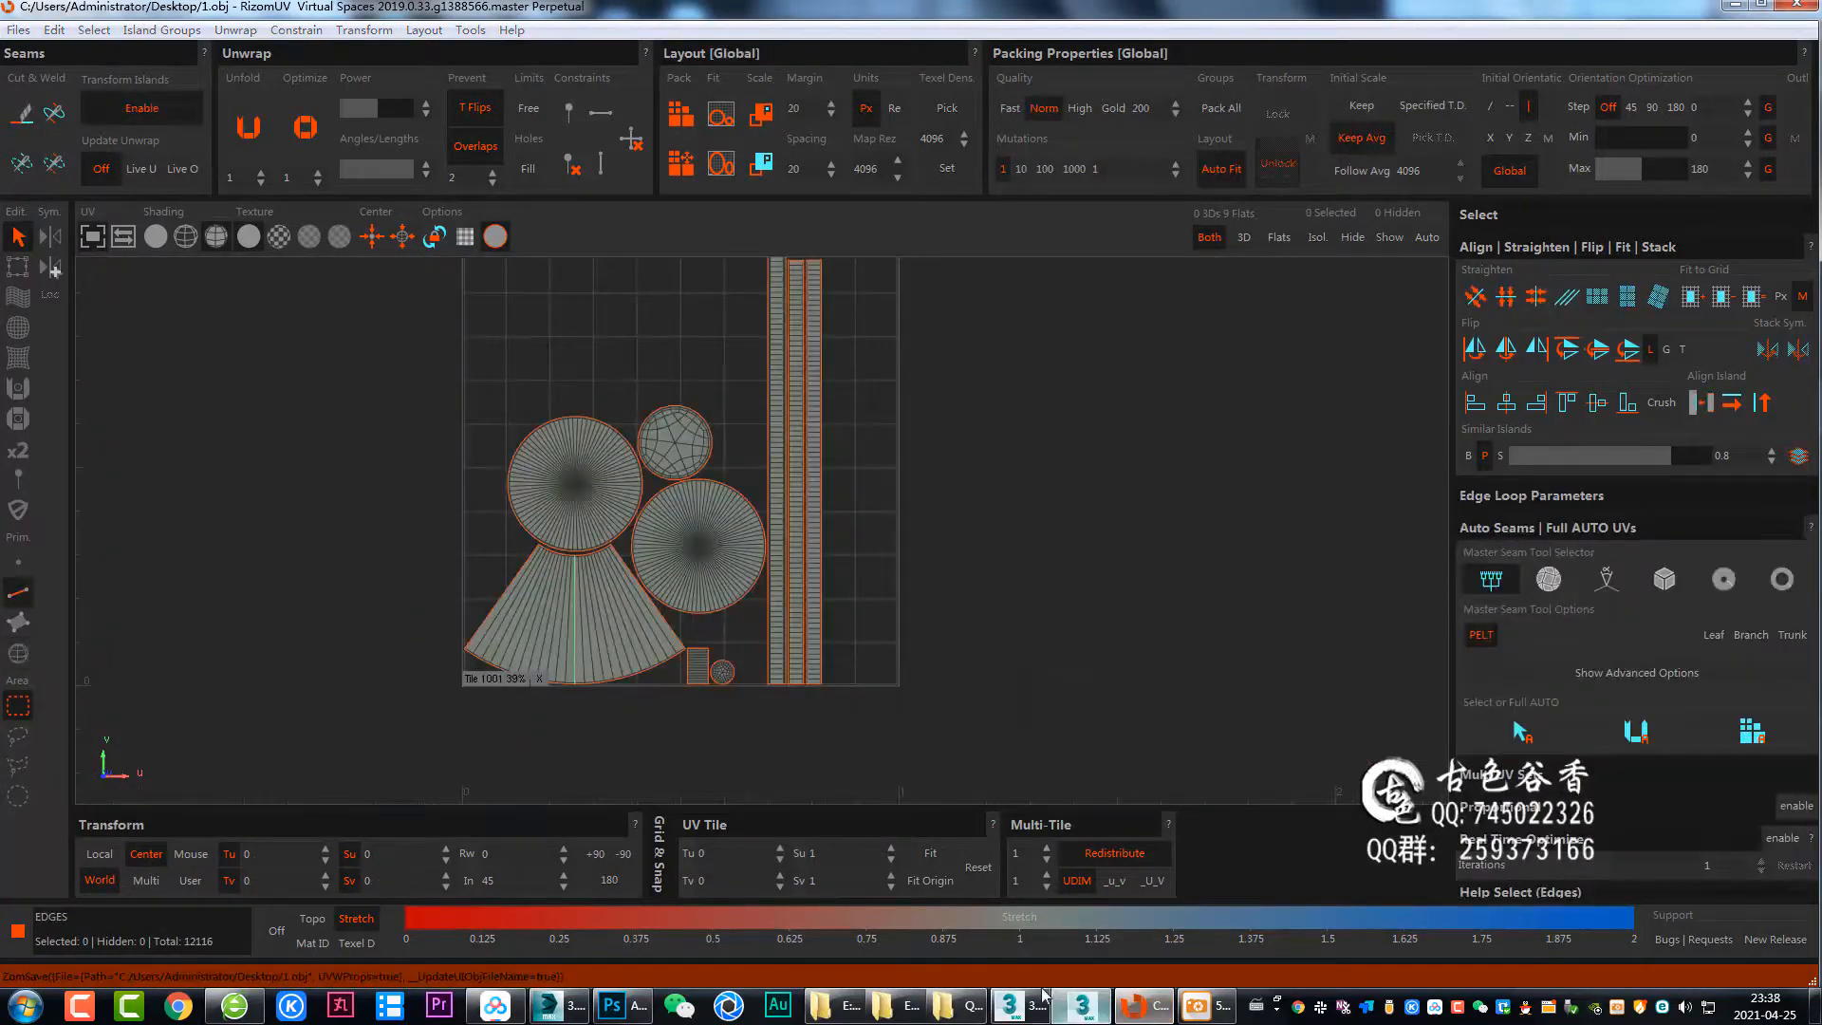
left_click(1035, 1004)
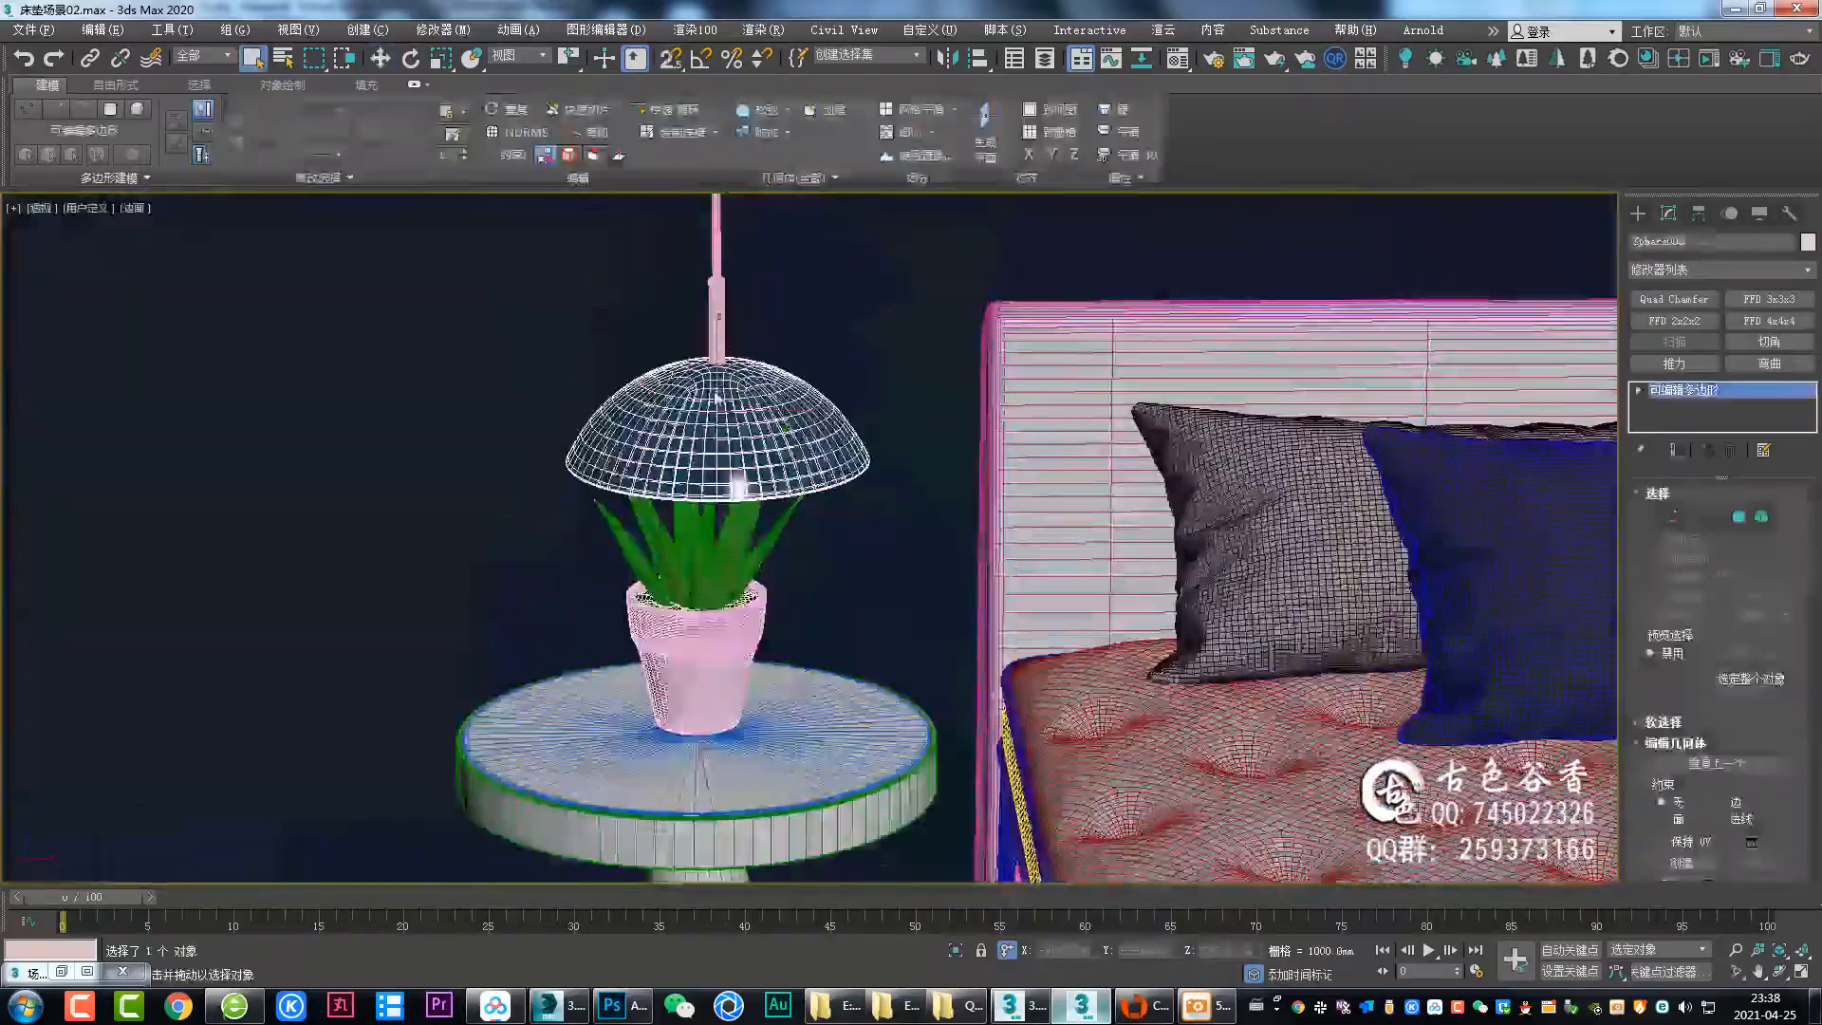
left_click(1191, 1007)
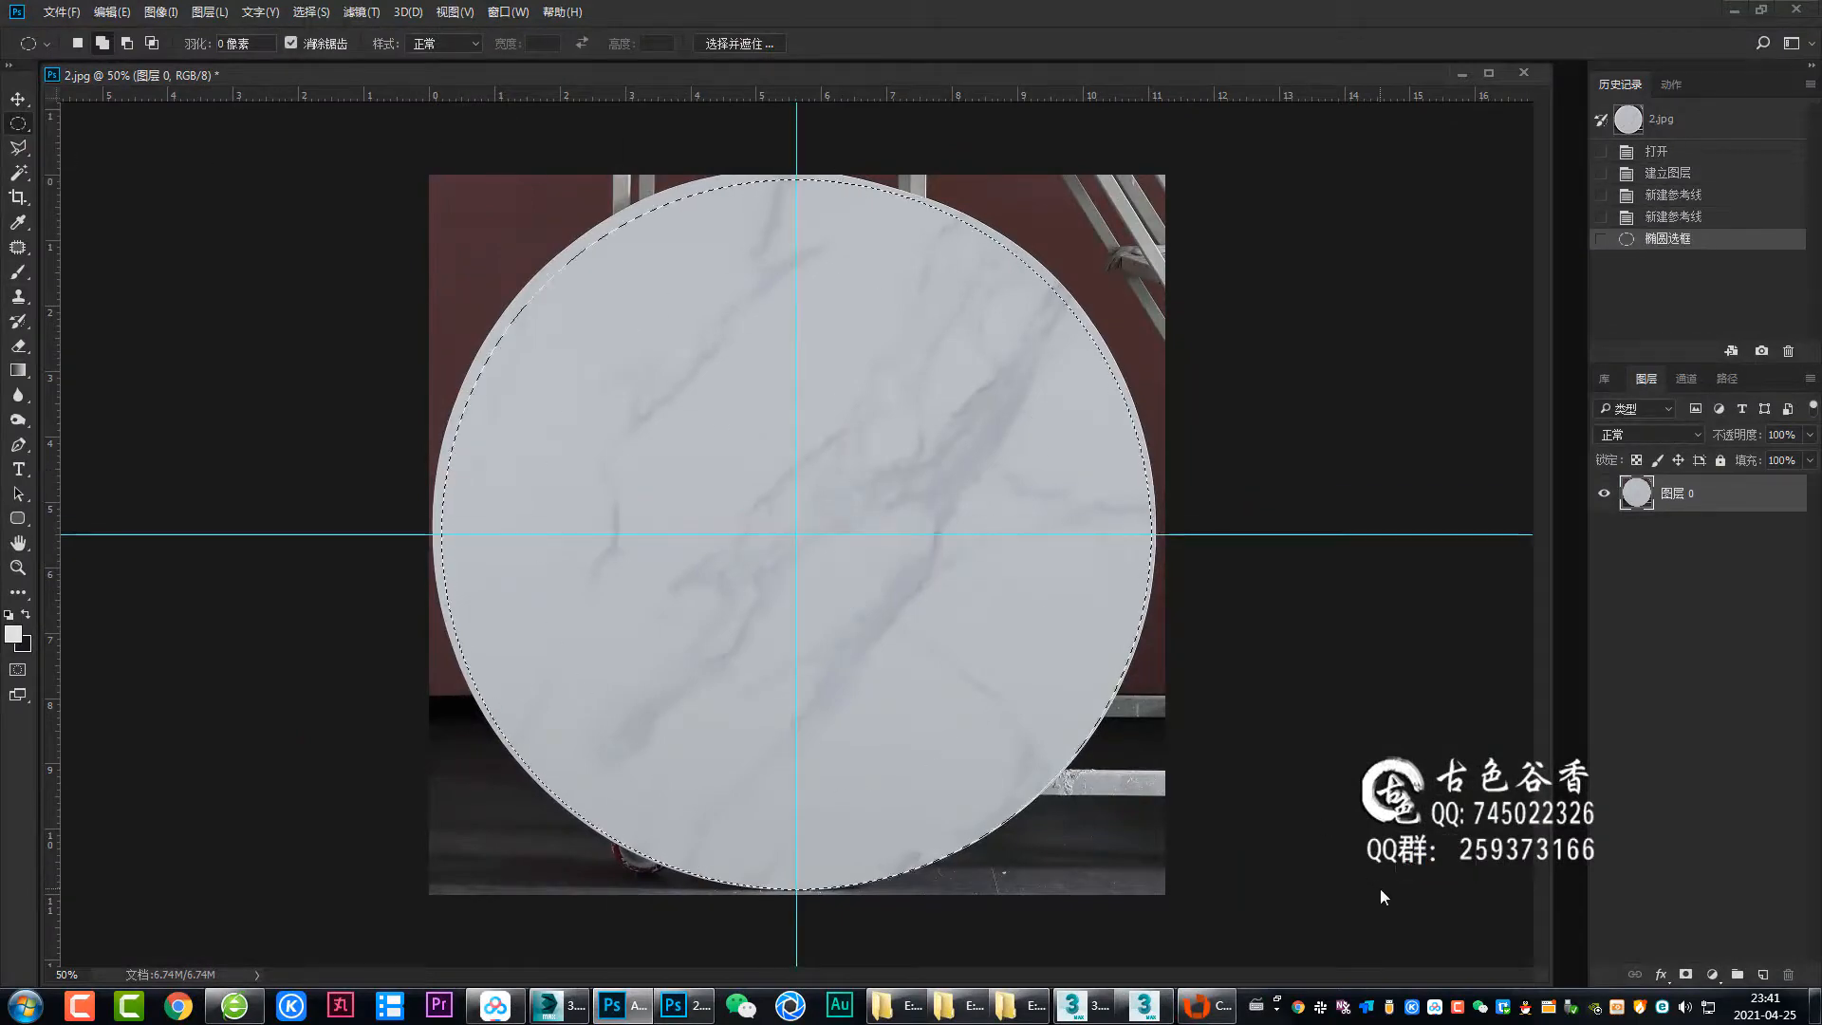
Delete everything outside the circular marble selection and deselect.
key("ctrl+shift+i")
key("Delete")
key("ctrl+d")
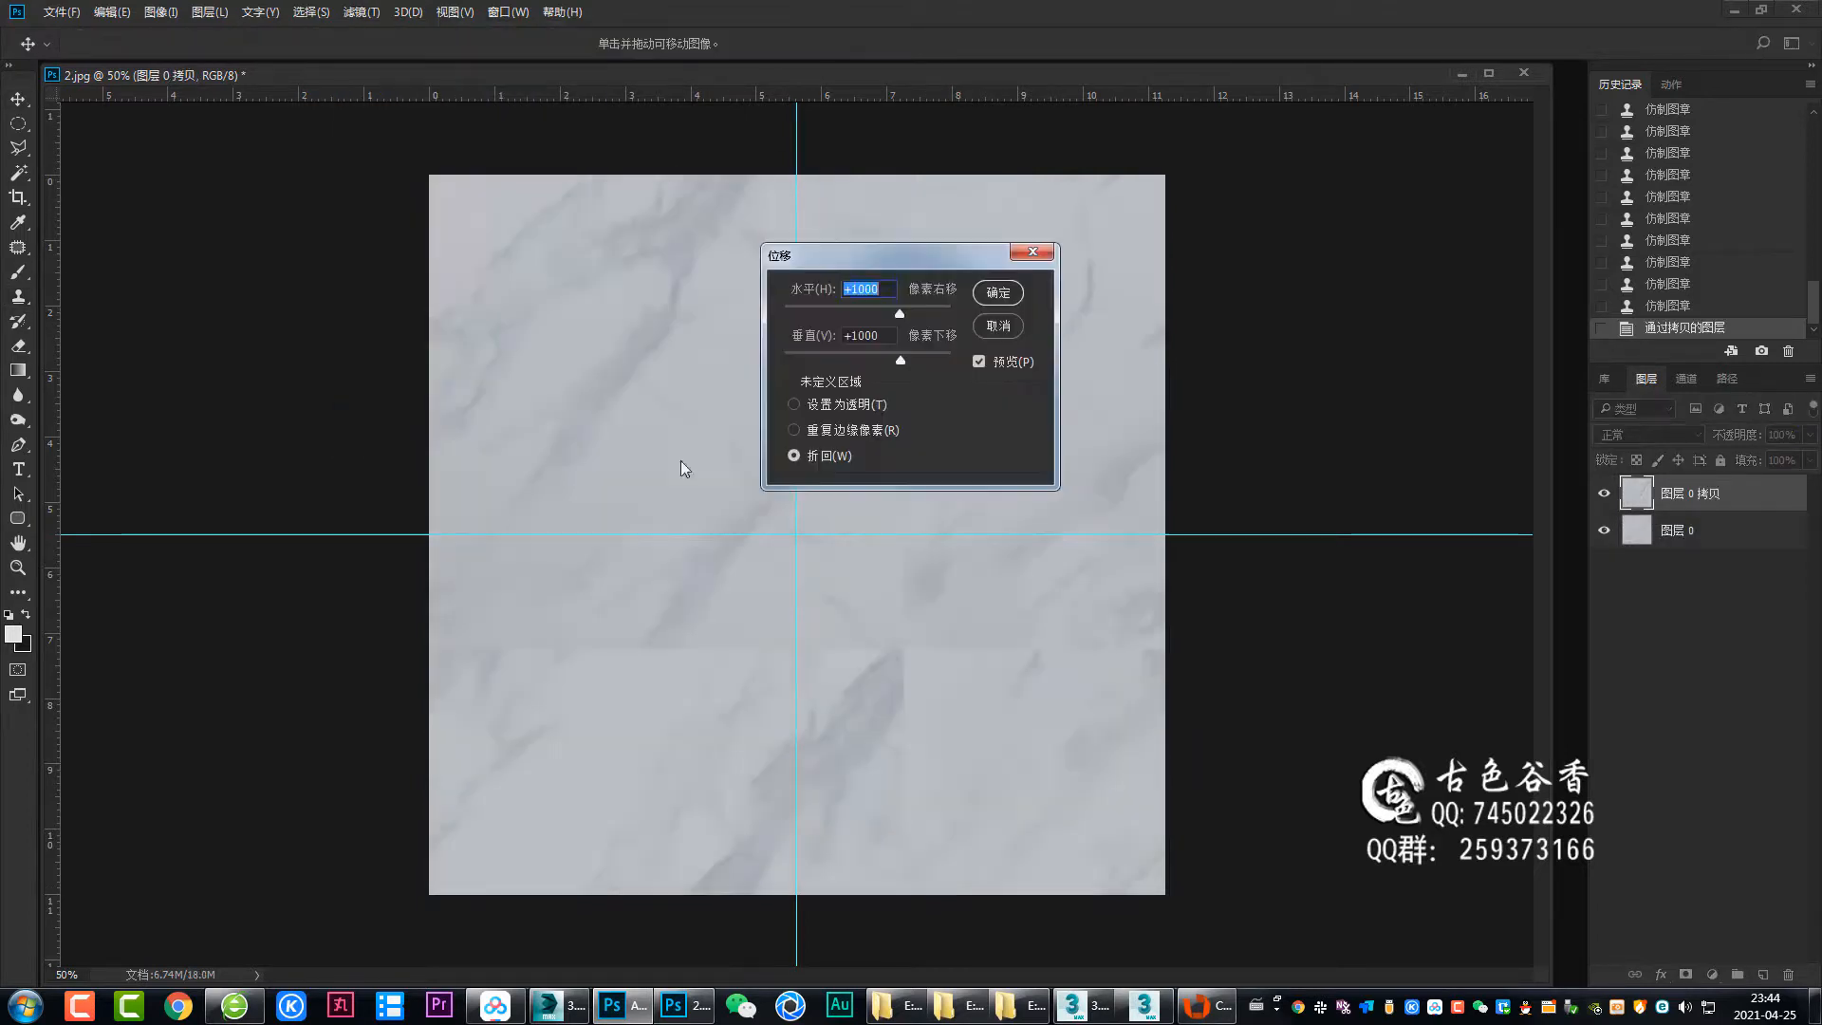
Merge the marble layers and save the image as a new file.
key("Return")
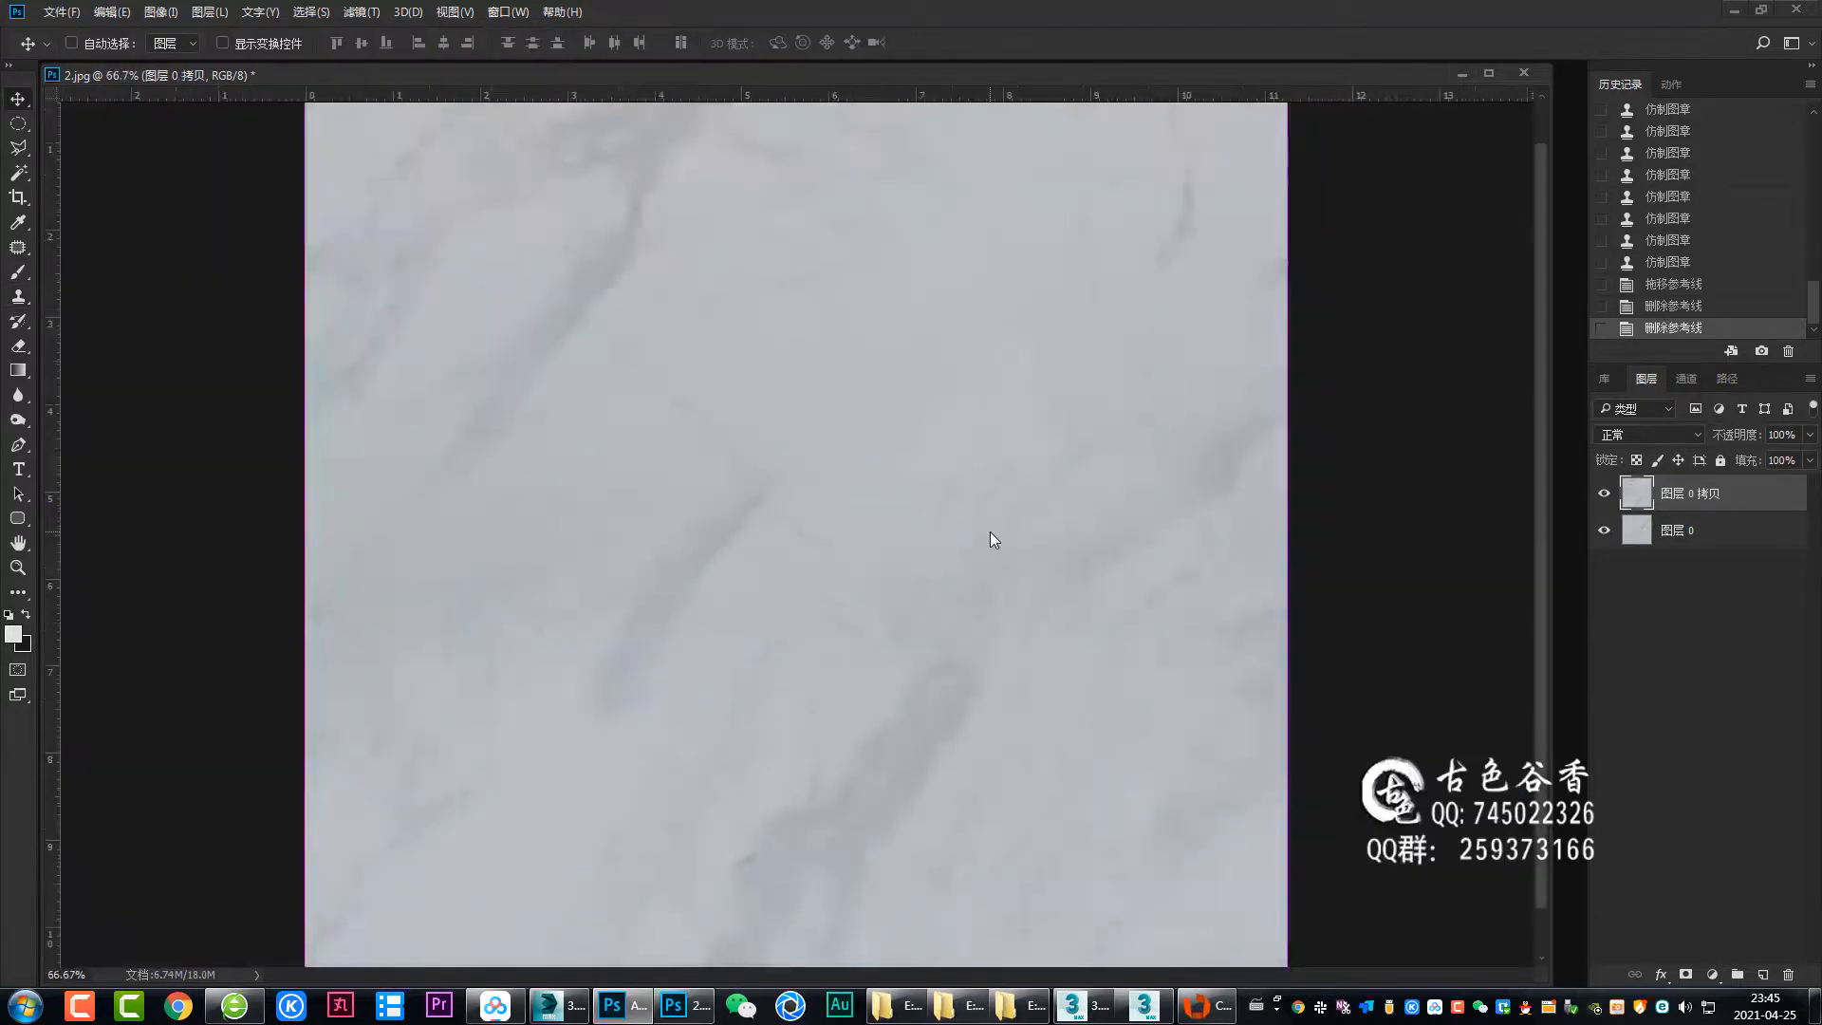
key("ctrl+e")
key("ctrl+shift+s")
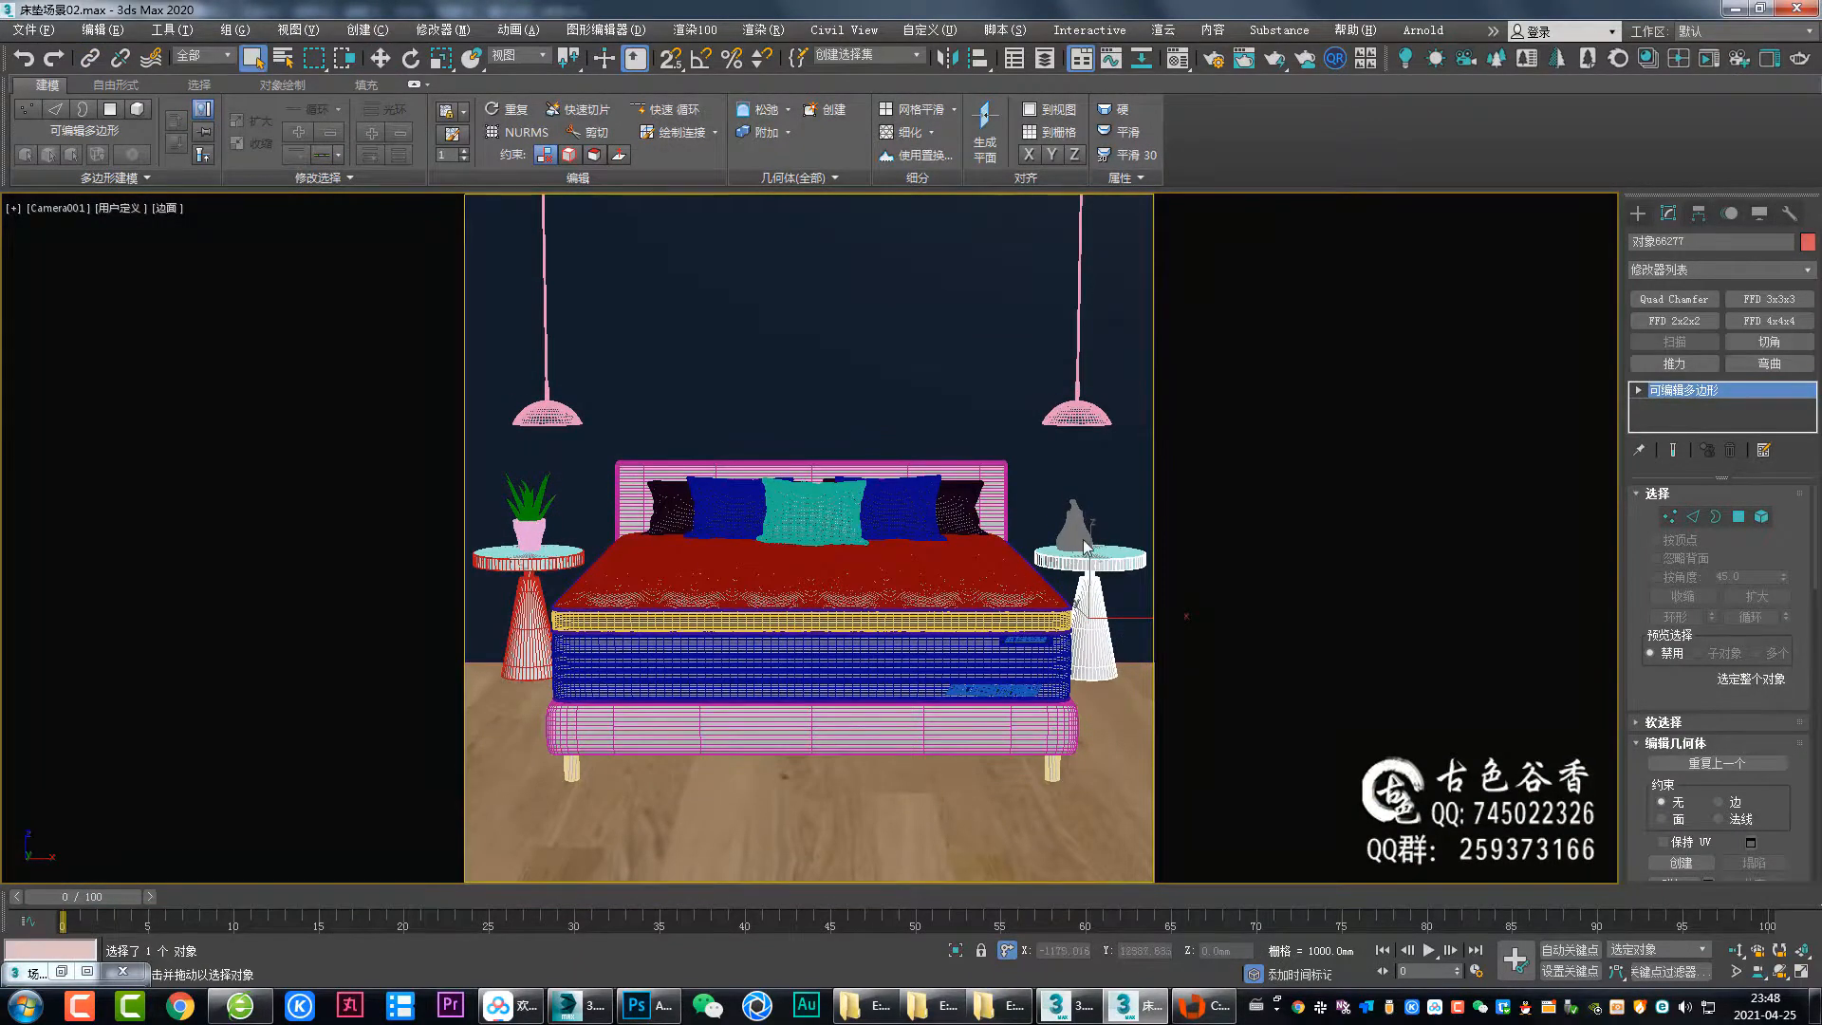
Select the right pendant lamp and change its object colour.
left_click(1077, 385)
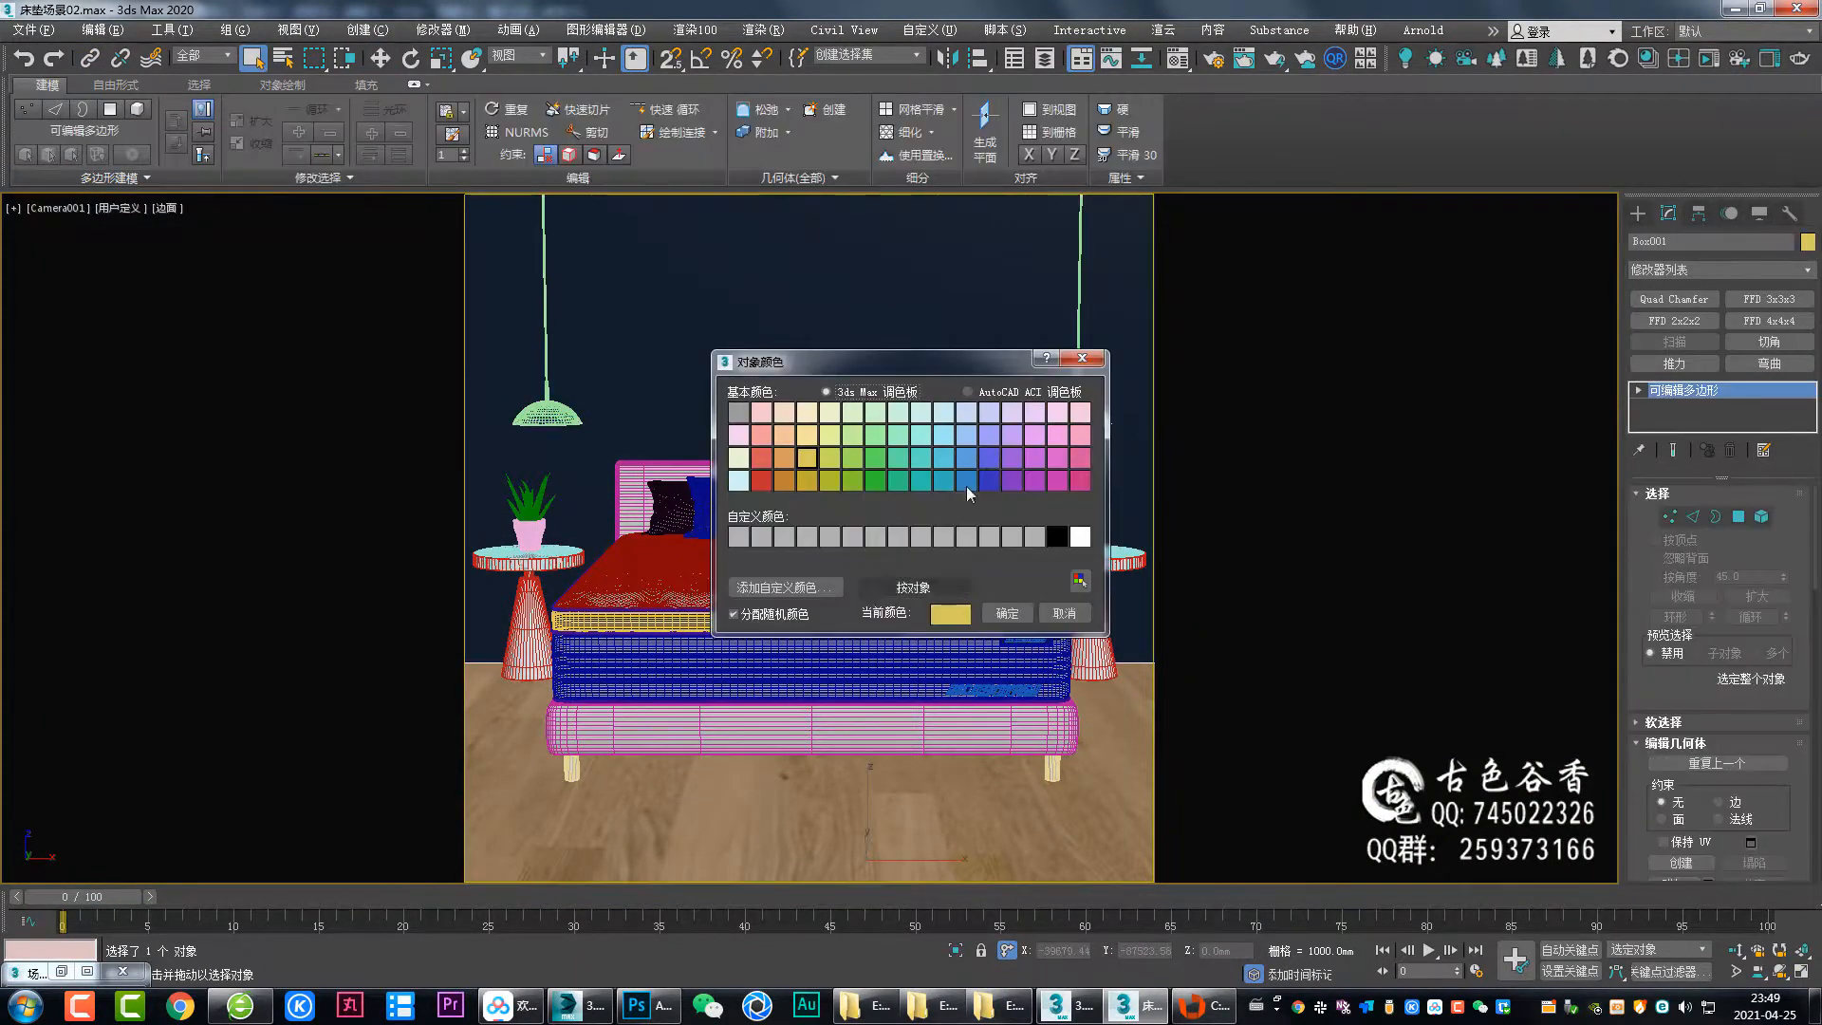
left_click(1015, 614)
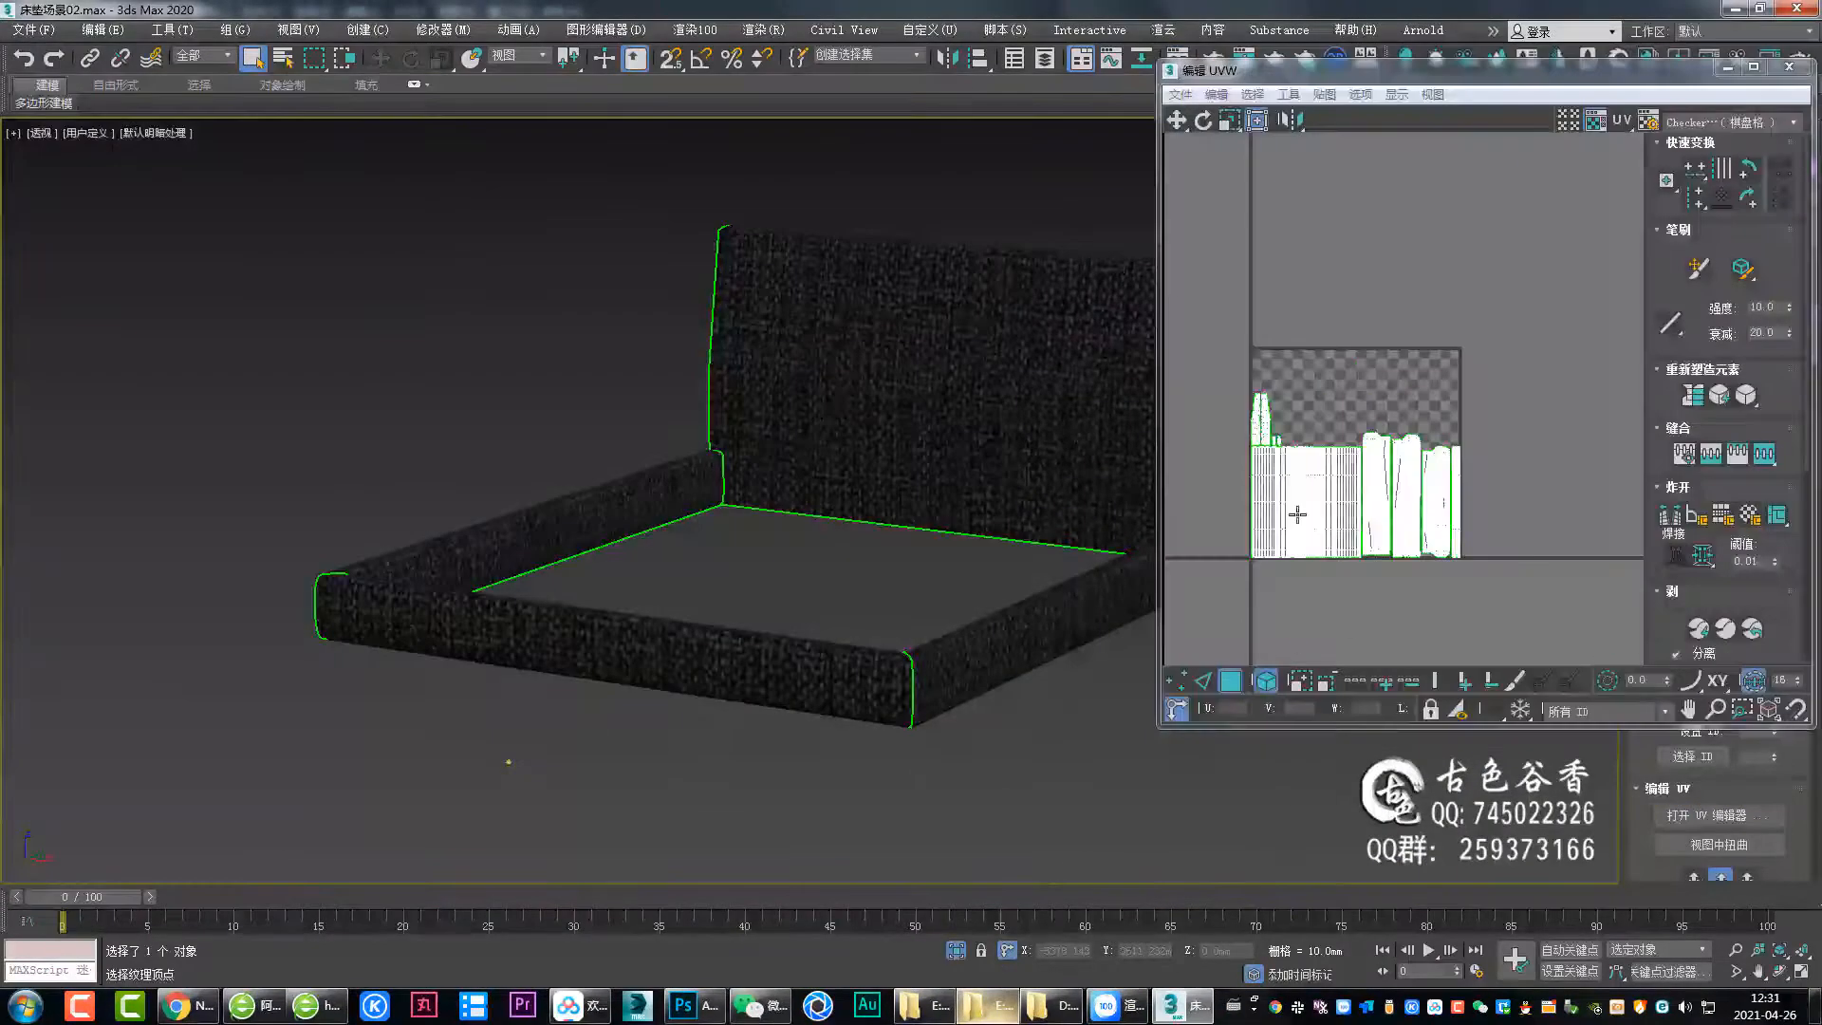
left_click(297, 29)
left_click(332, 111)
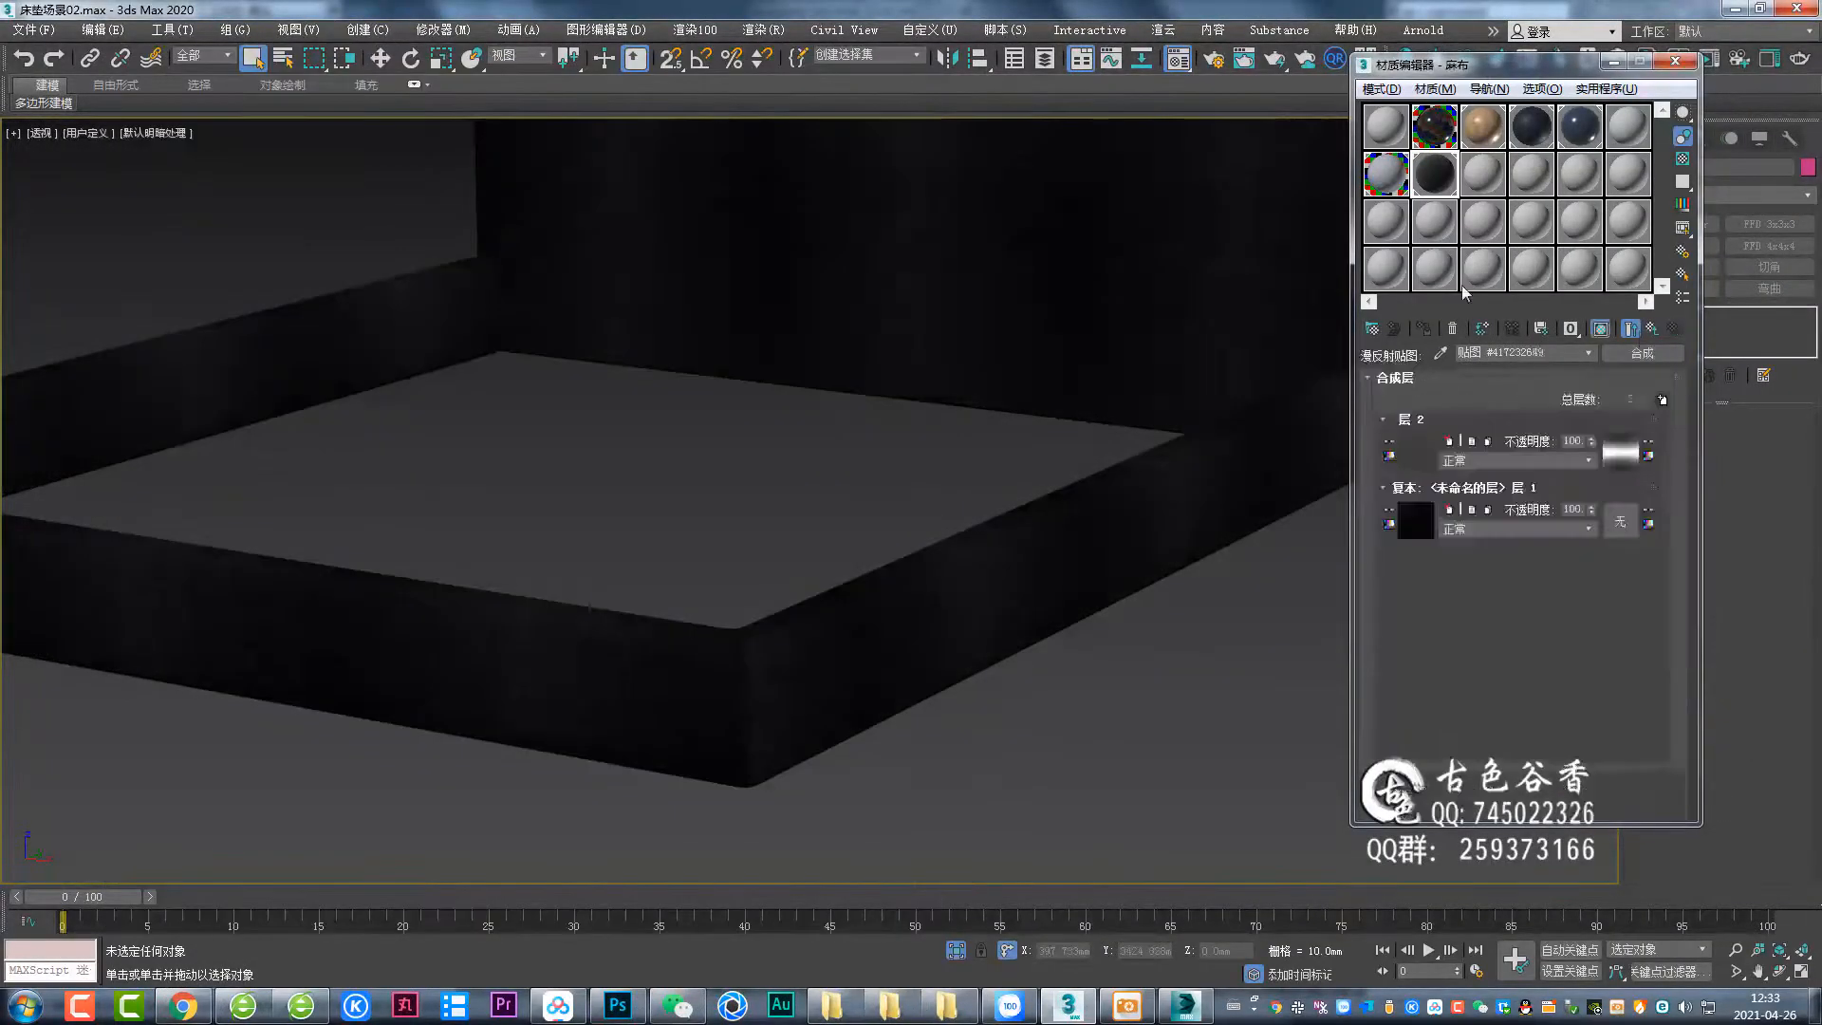
Open the composite layer's fabric bitmap and set its tiling to 3.
left_click(1515, 461)
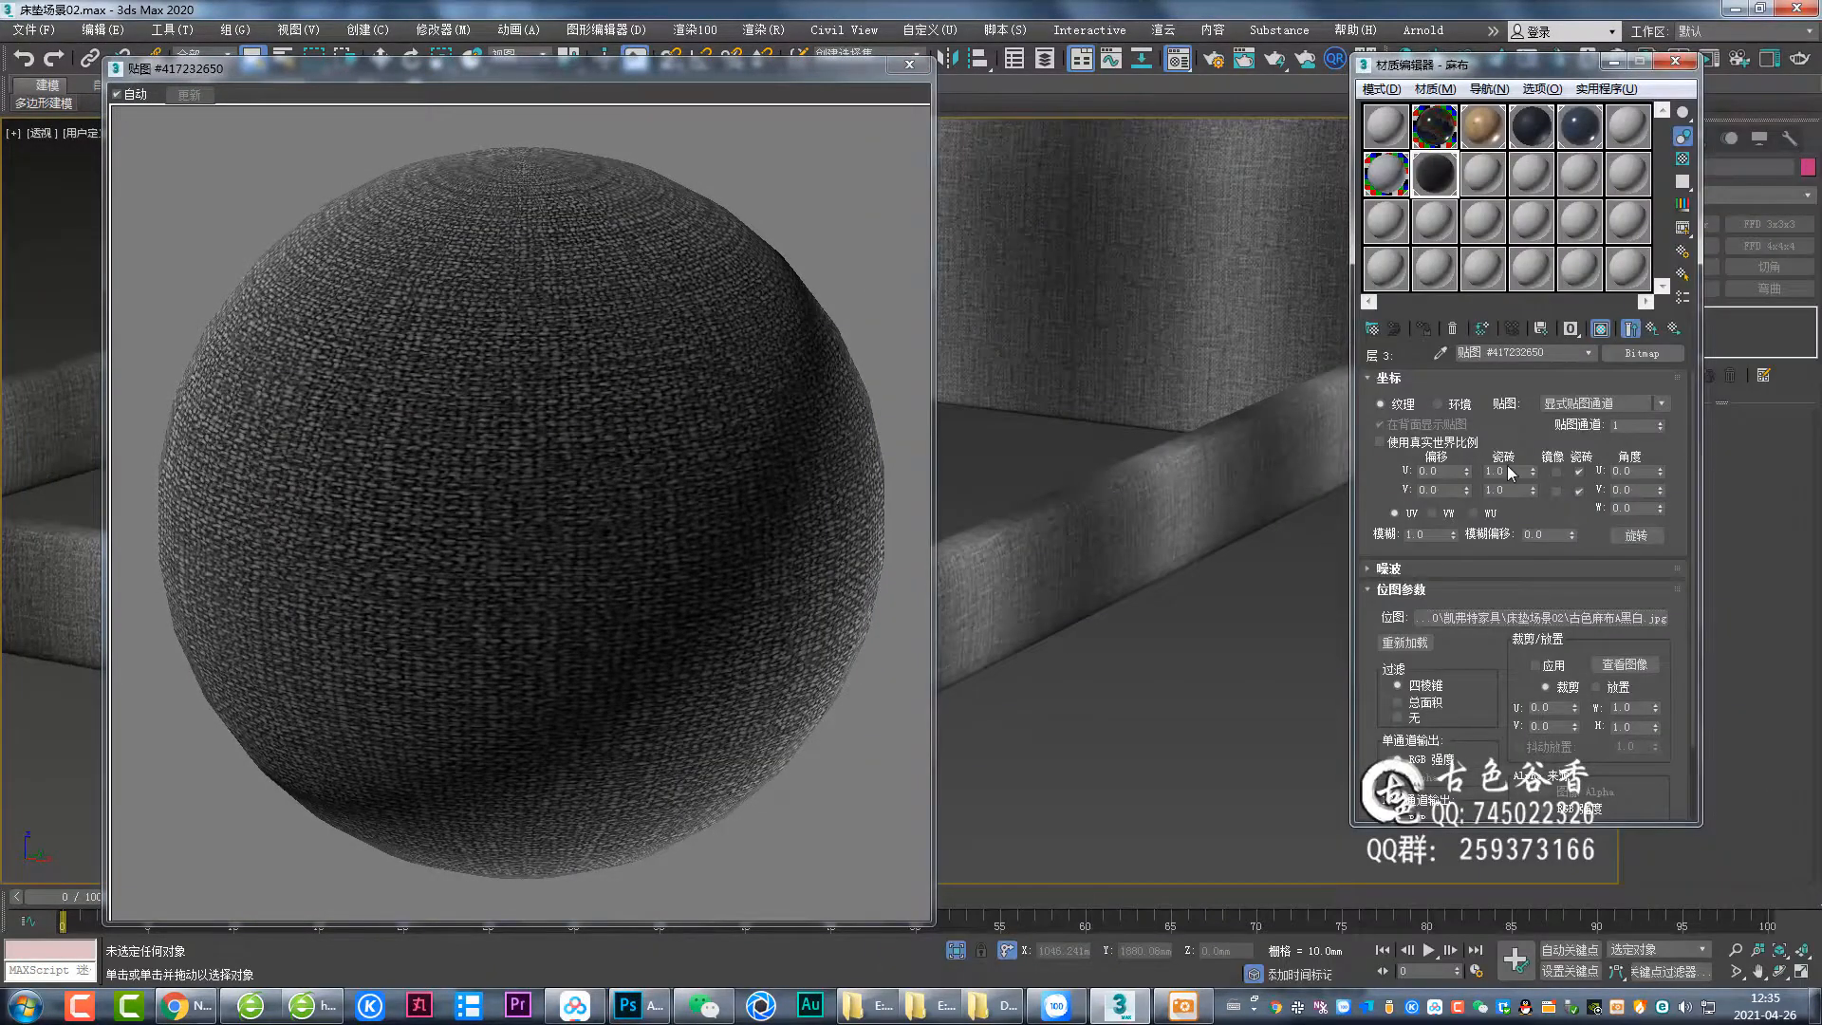
left_click(1480, 490)
type("3")
key("Return")
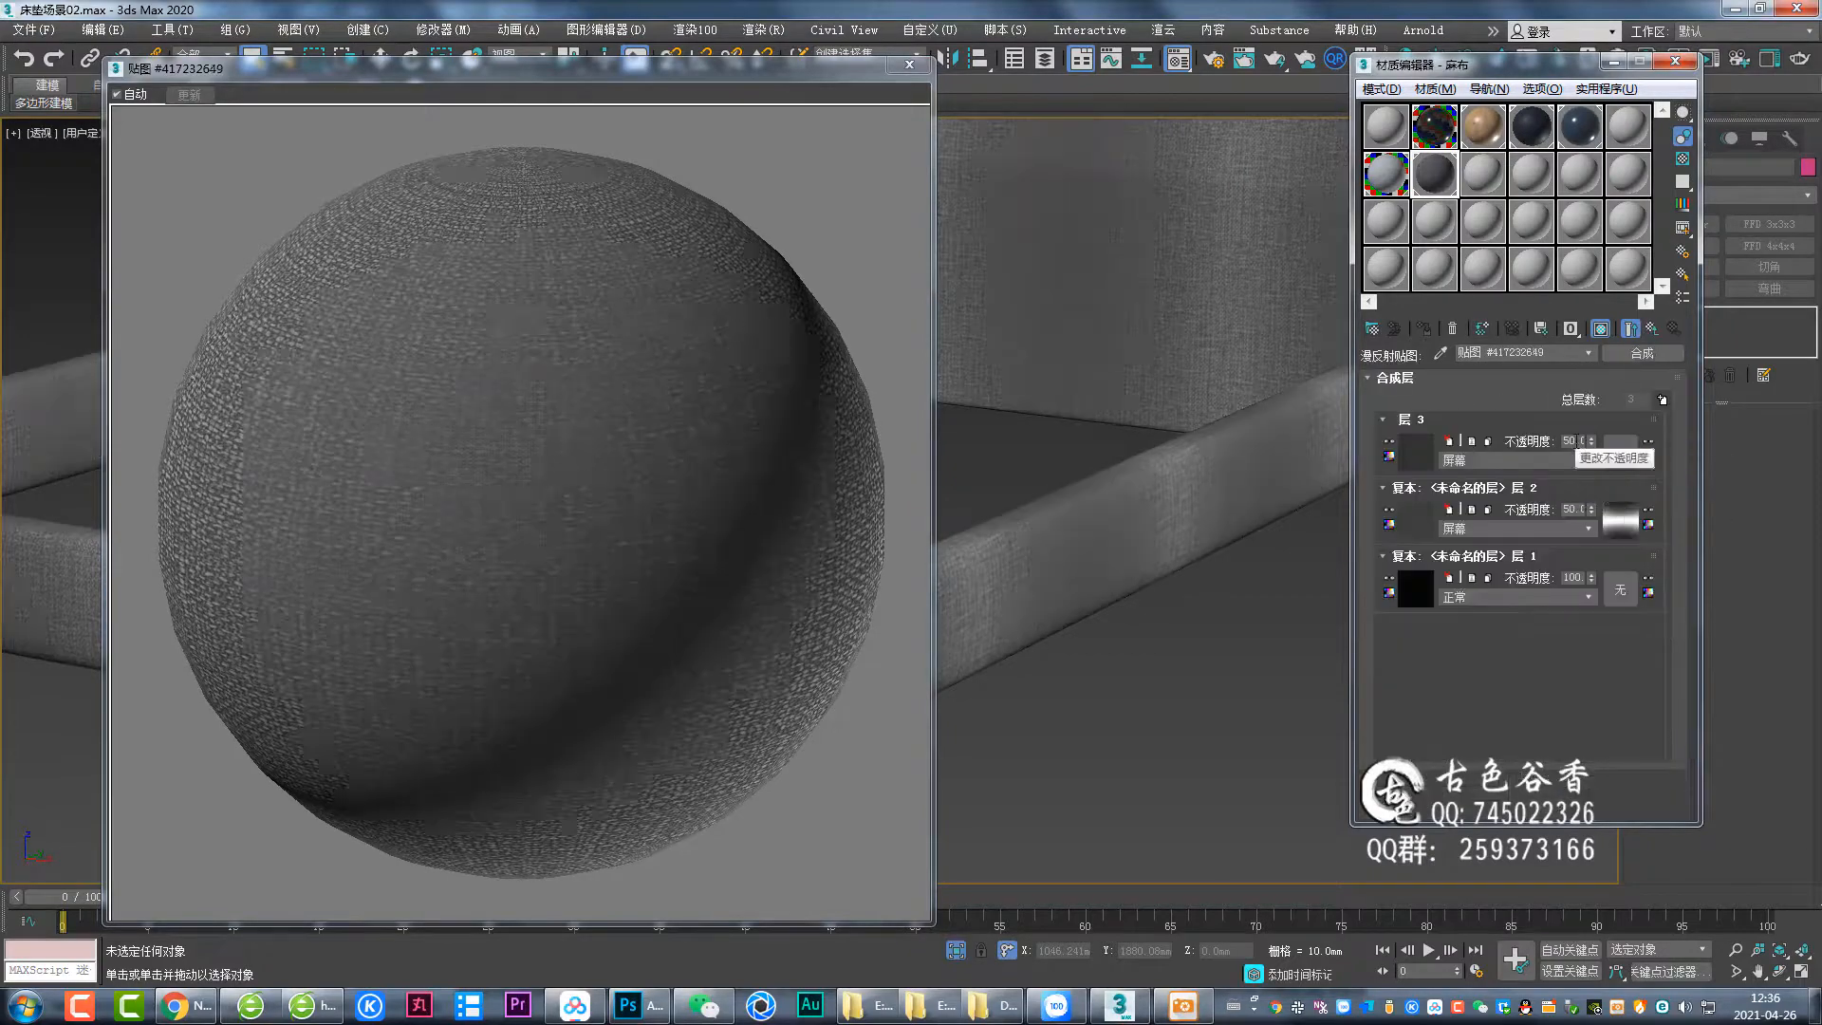
Set the third composite layer's blend mode to 屏幕 and its opacity to 5.
left_click(1546, 461)
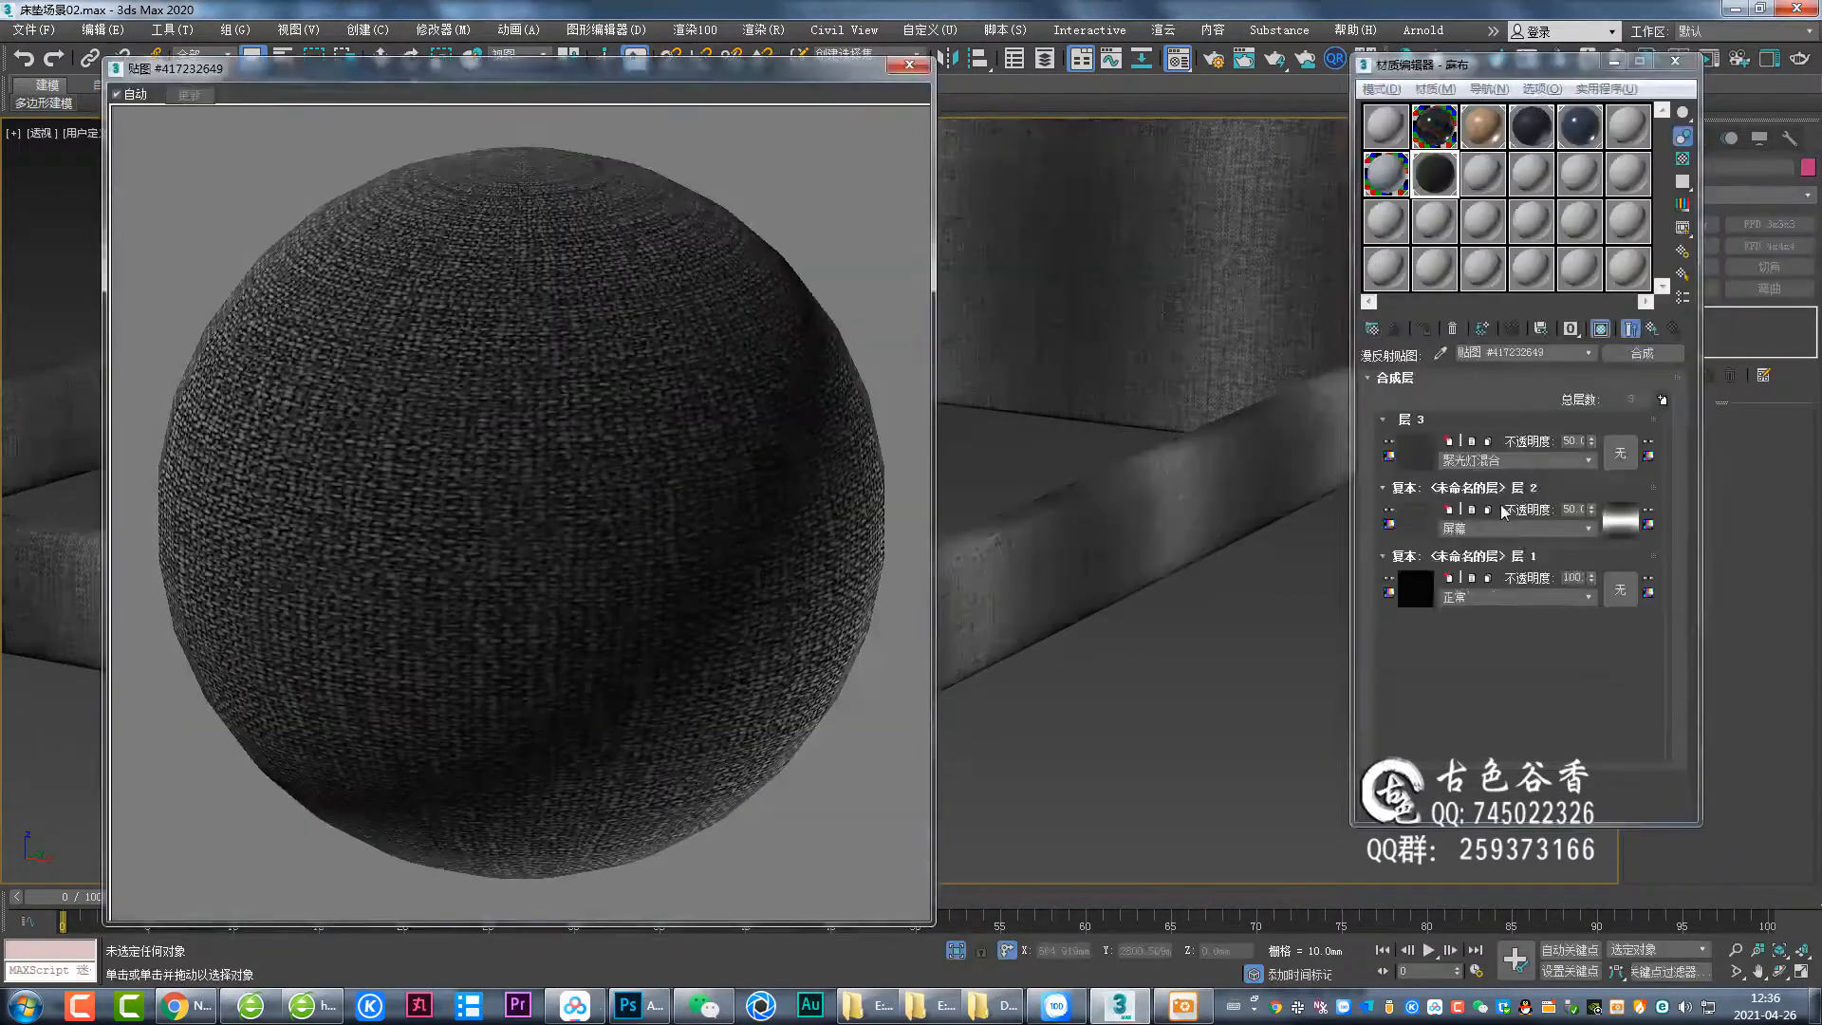
left_click(1518, 461)
left_click(1507, 565)
left_click_drag(1580, 441, 1534, 440)
type("5")
key("Return")
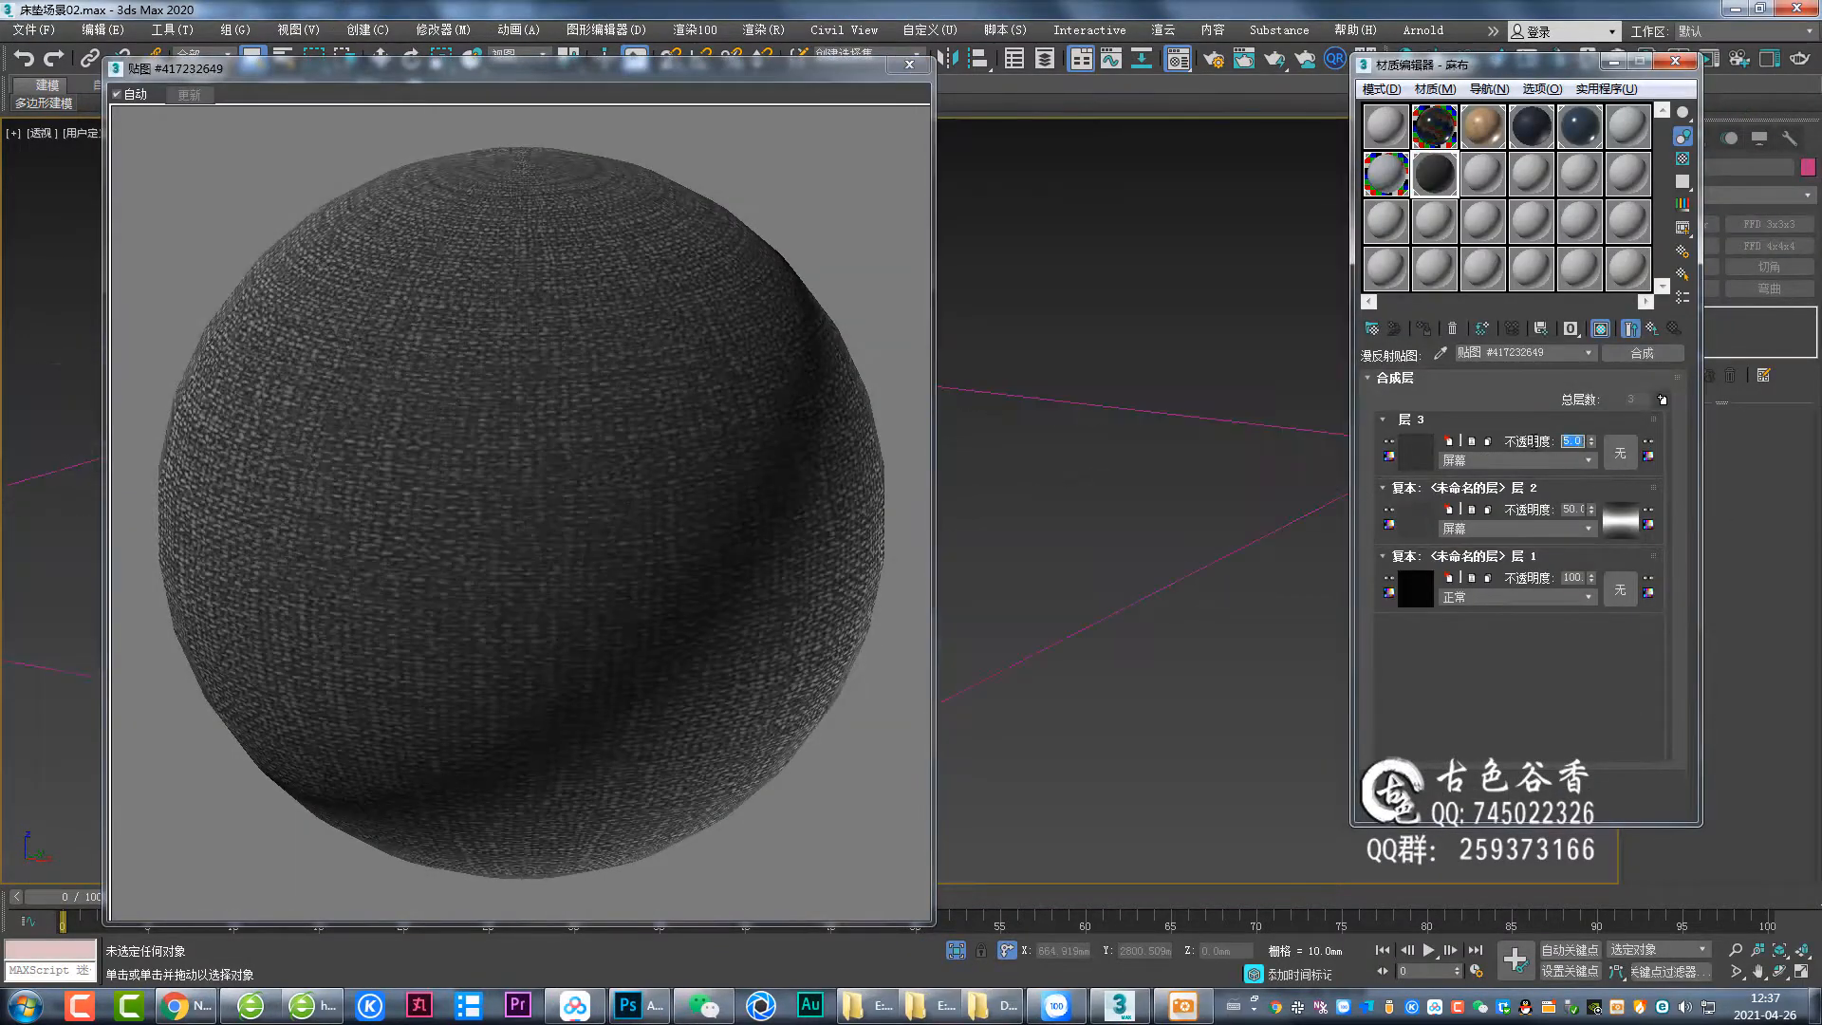
Inspect the third layer's bitmap, close its preview and return to the 麻布 material's top level.
left_click(1429, 458)
left_click(909, 66)
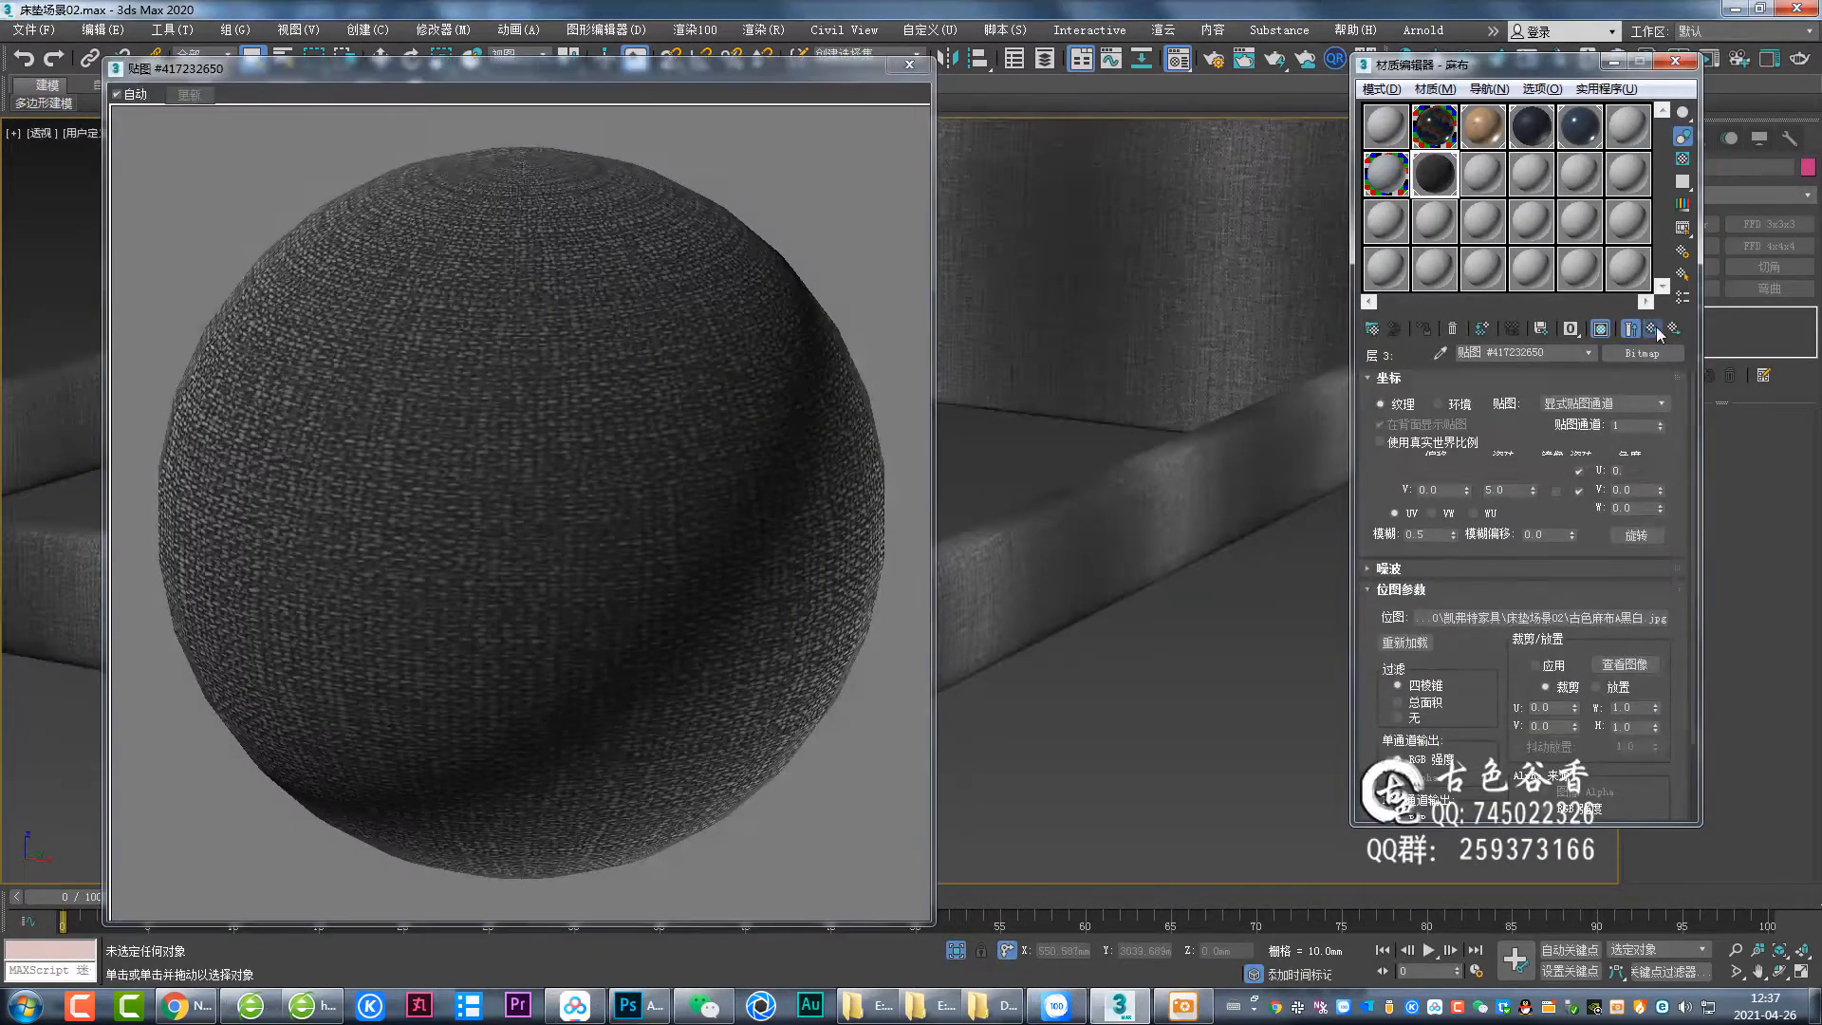
left_click(1653, 328)
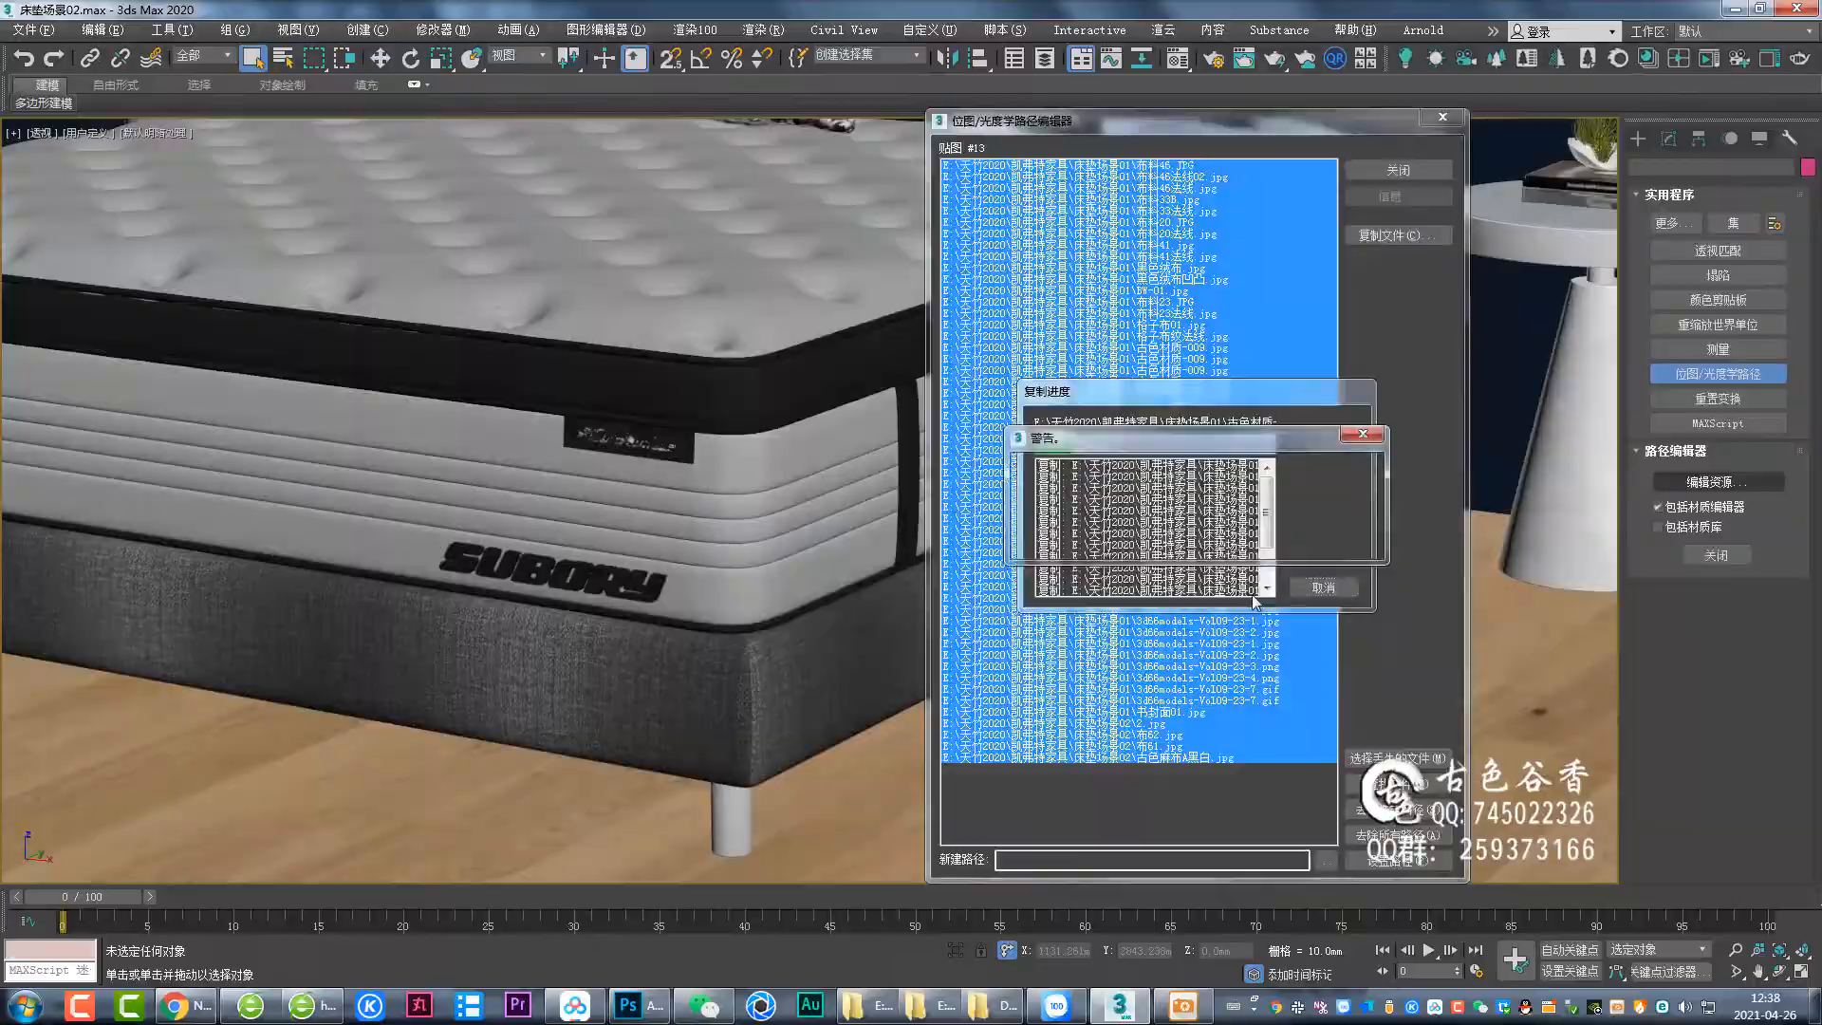
Open the fabric texture image from the bitmap path list for viewing.
left_click(1243, 543)
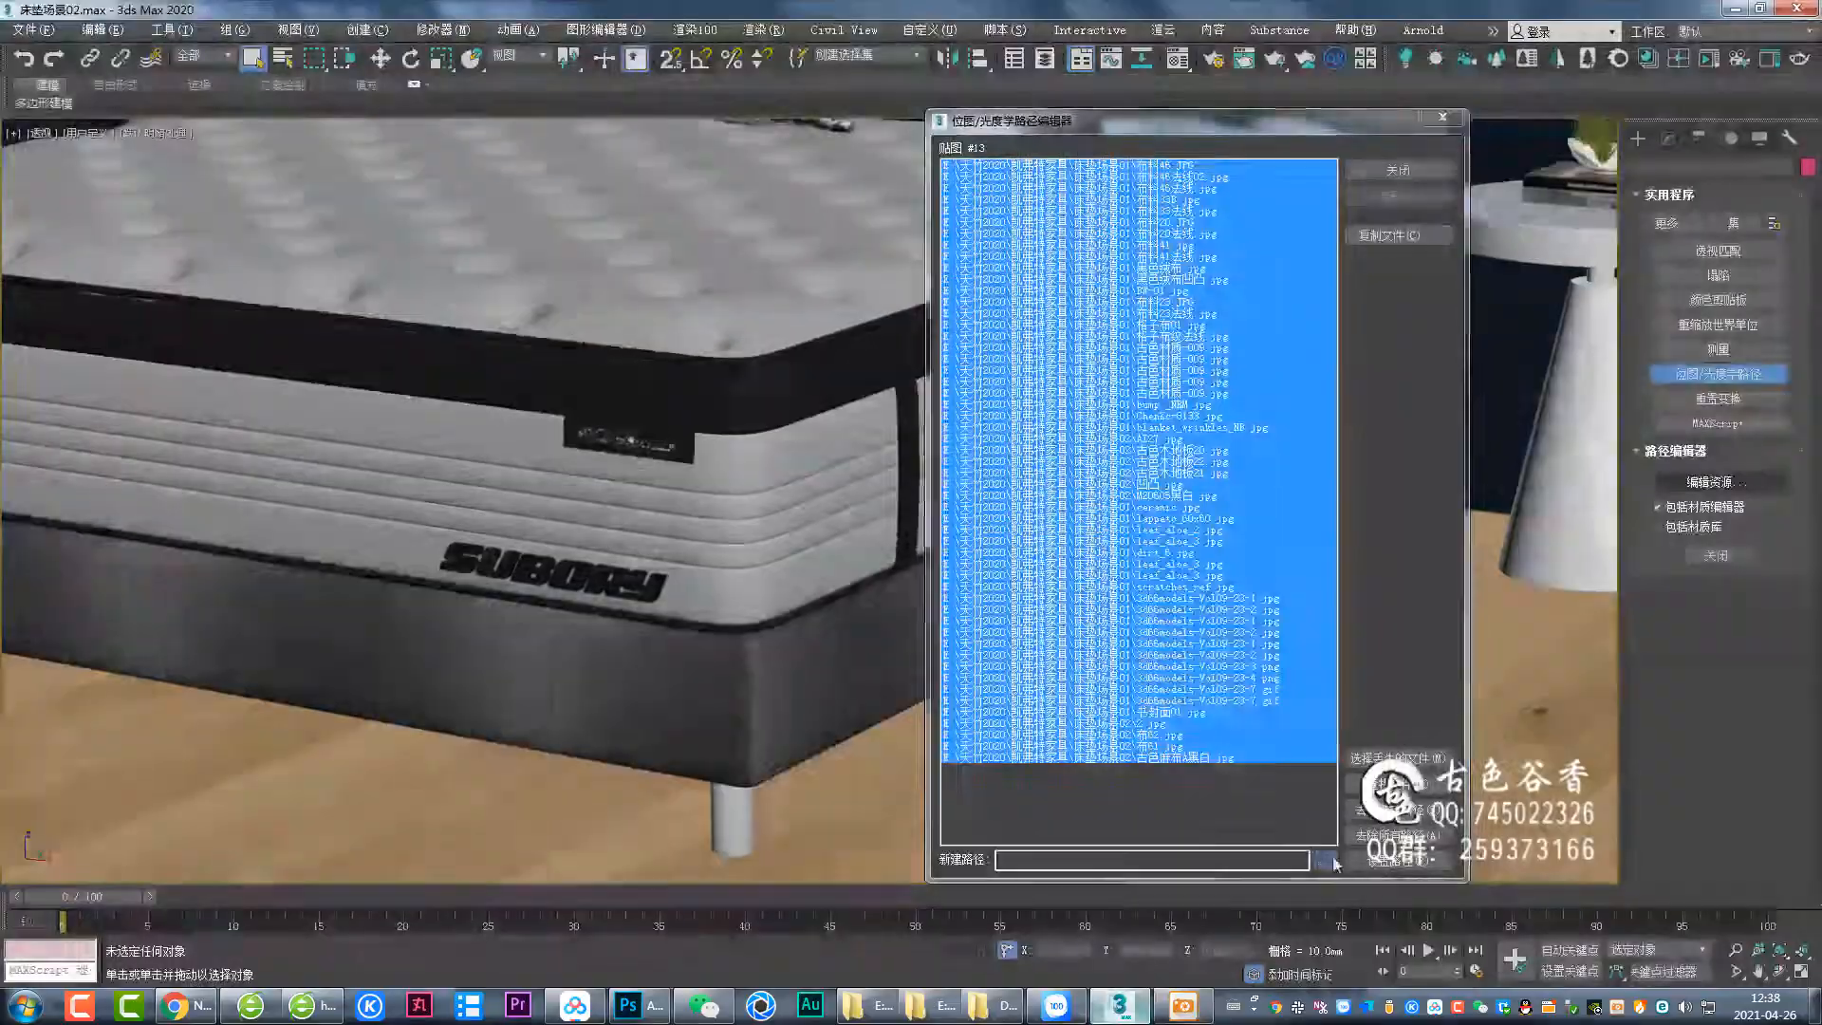
left_click(1397, 169)
key("m")
left_click(914, 1015)
double_click(1544, 419)
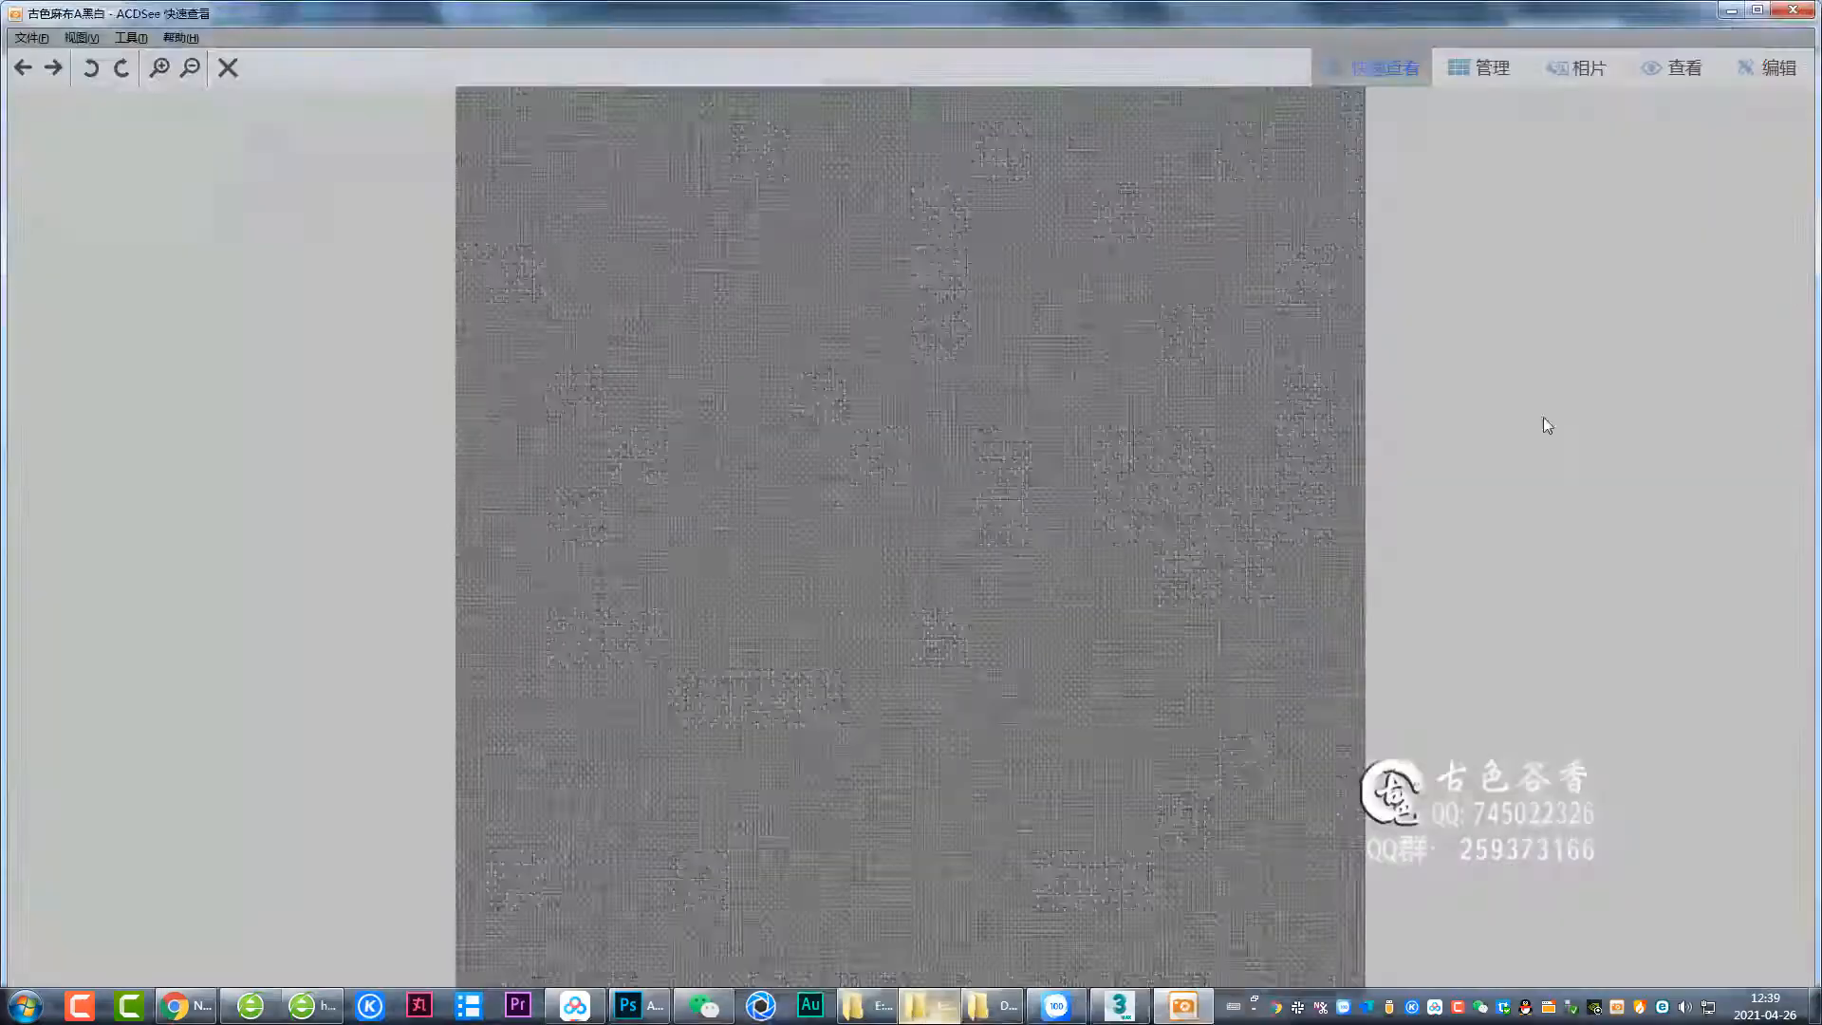
Preview several fabric texture images in the image viewer, closing each one in turn.
key("Escape")
double_click(571, 499)
key("Escape")
double_click(566, 294)
key("Escape")
double_click(549, 513)
key("Escape")
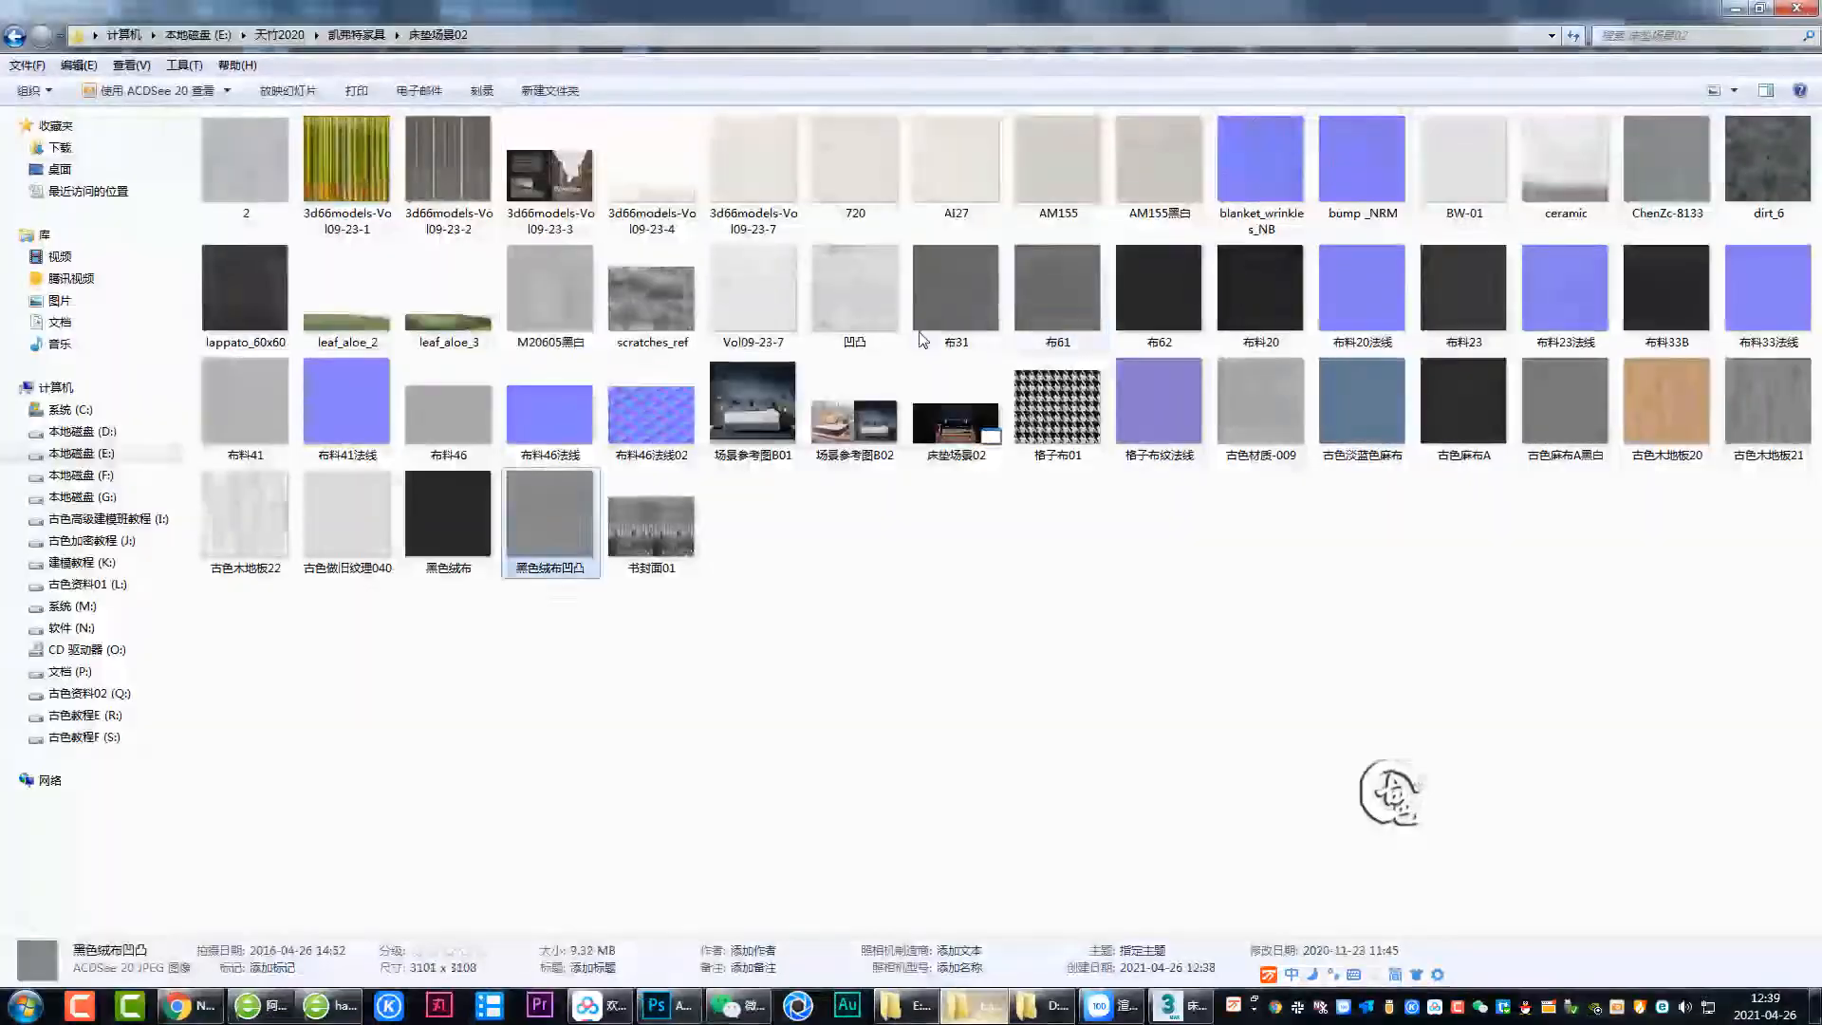
Load 布61 and 黑色绒布凹凸 into the bump mix map's two color slots and set the mix amount to 50.
left_click(1179, 1006)
double_click(1181, 339)
left_click(974, 1005)
left_click_drag(1057, 288, 1548, 425)
left_click(1044, 1005)
left_click_drag(550, 514, 1588, 450)
double_click(1475, 475)
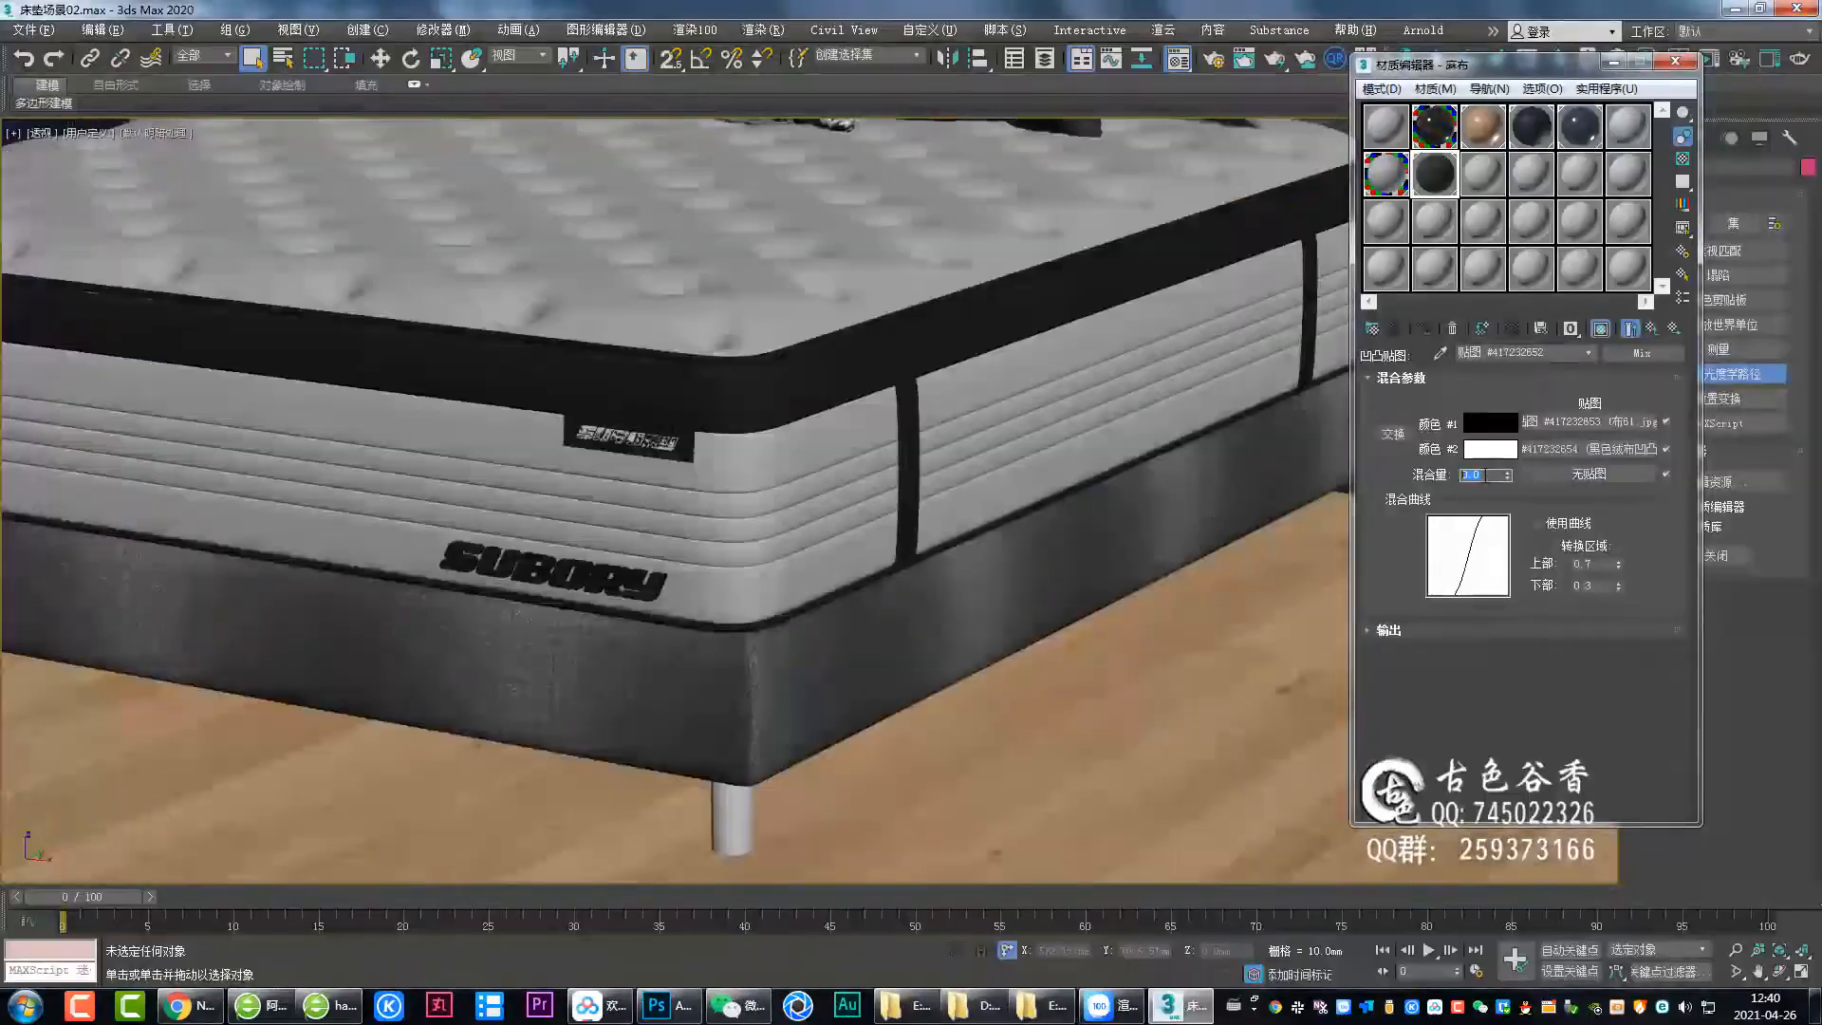
type("50")
key("Return")
Open the 黑色绒布凹凸 bitmap in the bump mix and set its blur to 0.5.
double_click(1434, 175)
double_click(1487, 475)
left_click(1589, 449)
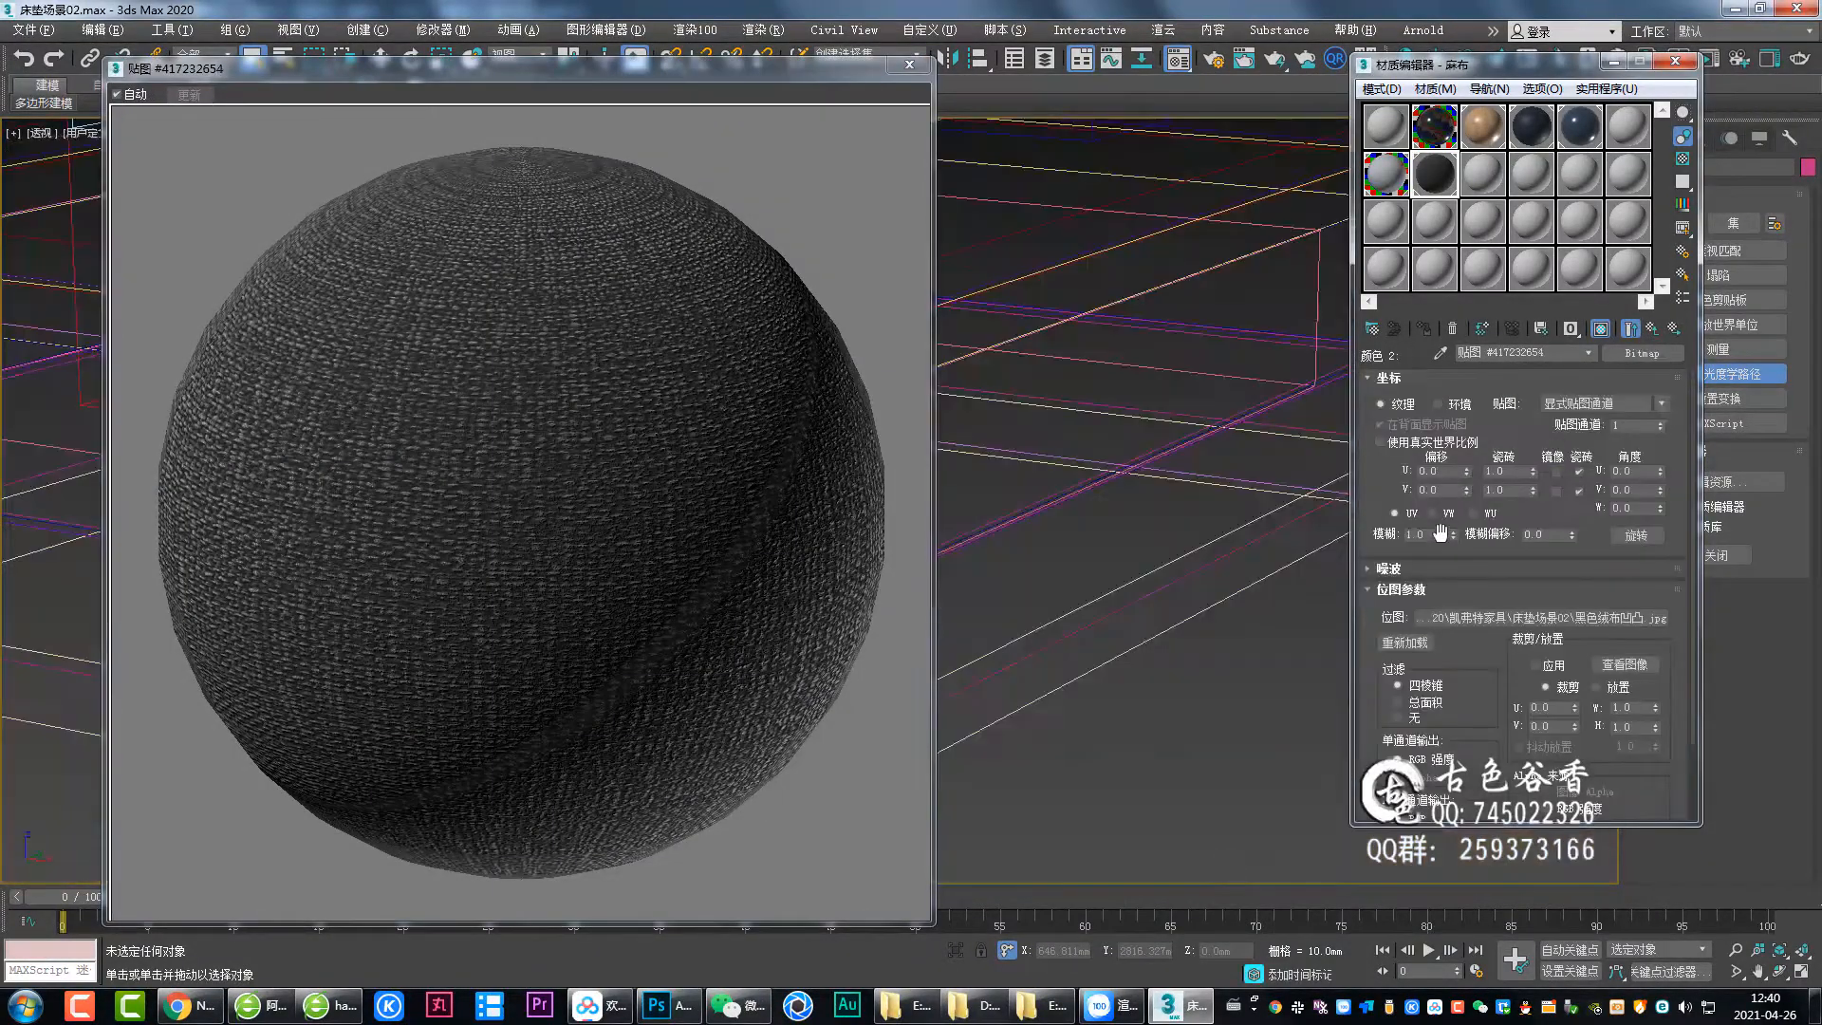
left_click_drag(1439, 534, 1328, 548)
type("0.5")
key("Return")
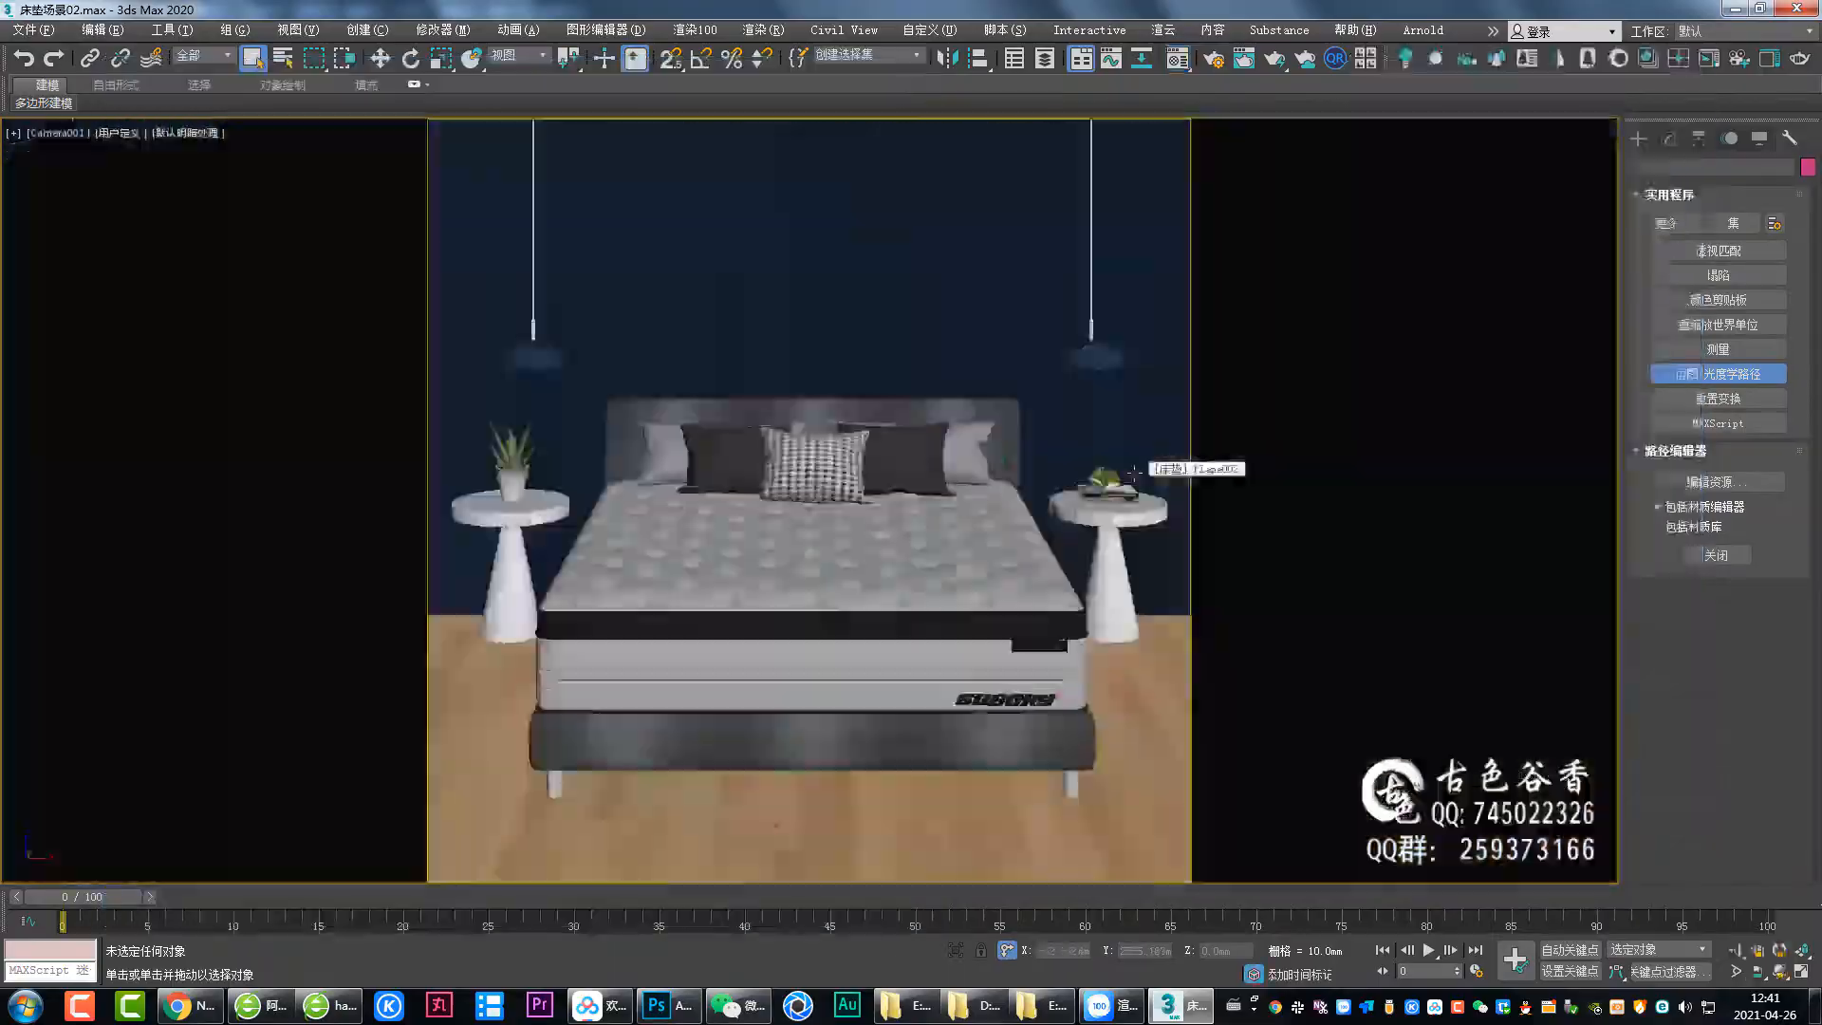
Open the 格子布 material and add a VRay Color map into its map tree.
key("alt+Tab")
key("alt+Tab")
key("m")
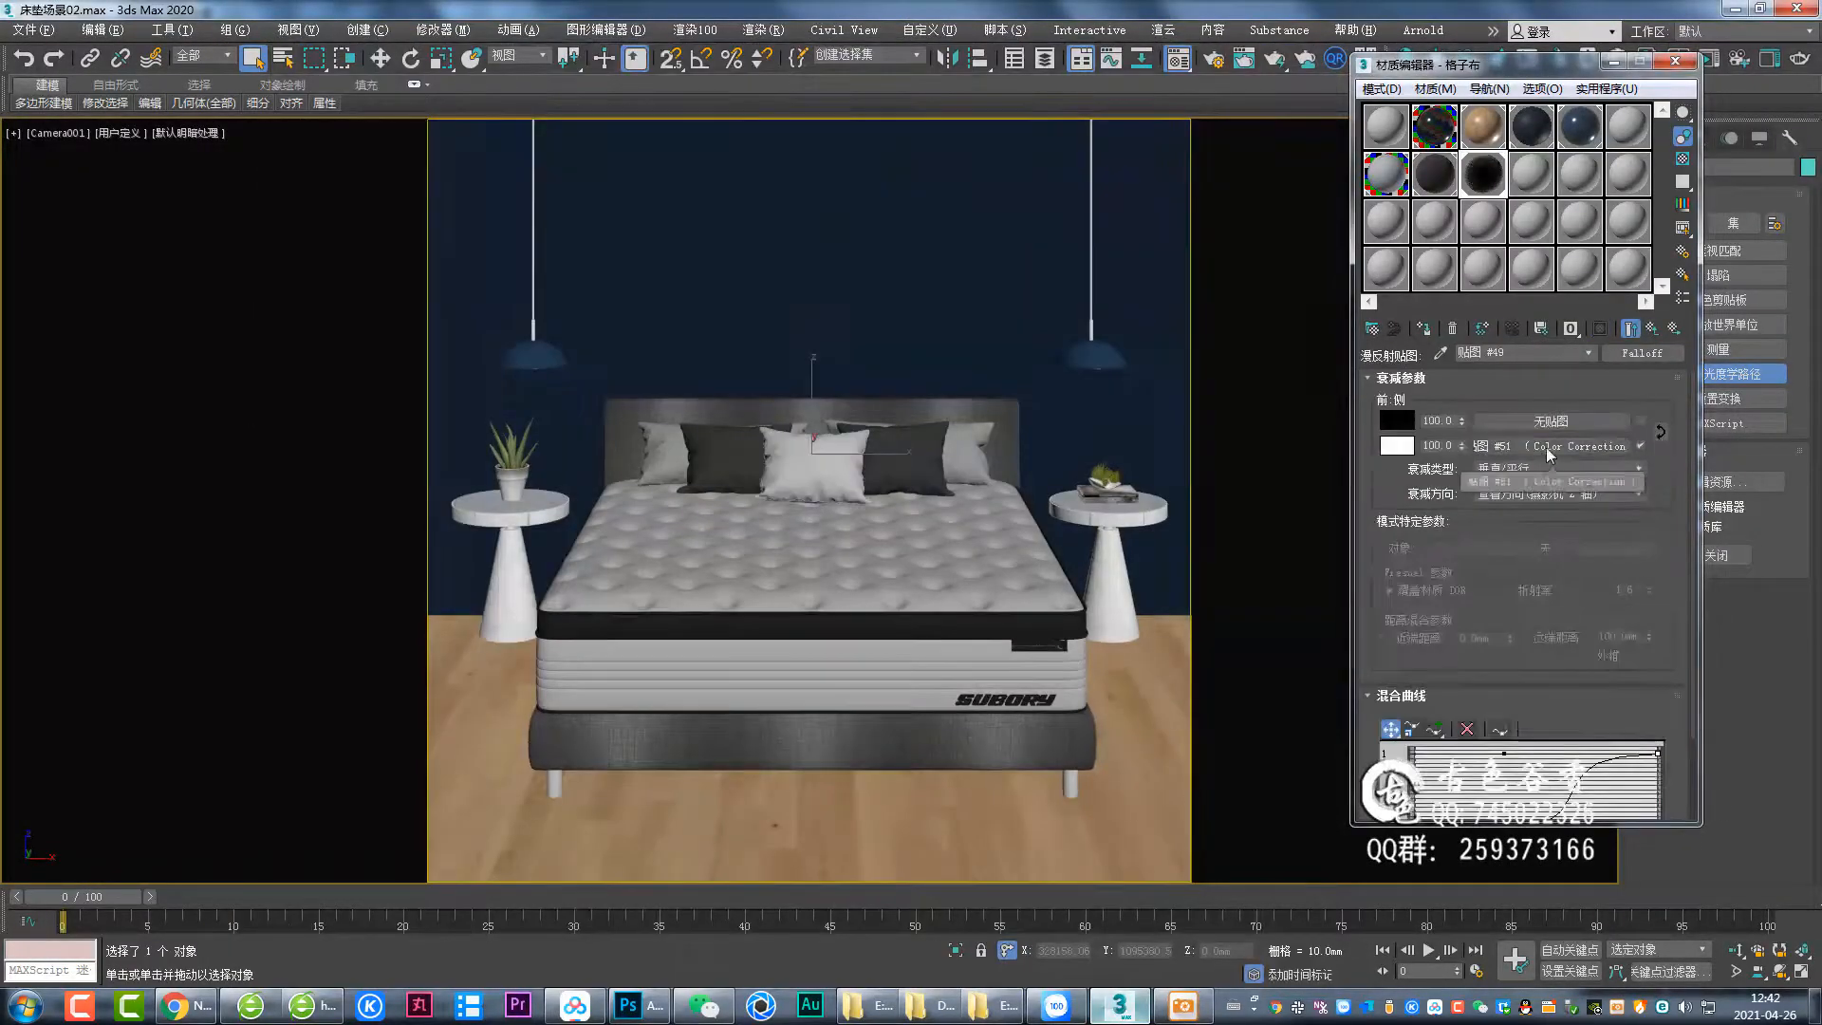
left_click(1655, 330)
left_click(1642, 353)
double_click(1188, 303)
left_click(1518, 454)
scroll(1183, 532, "down", 12)
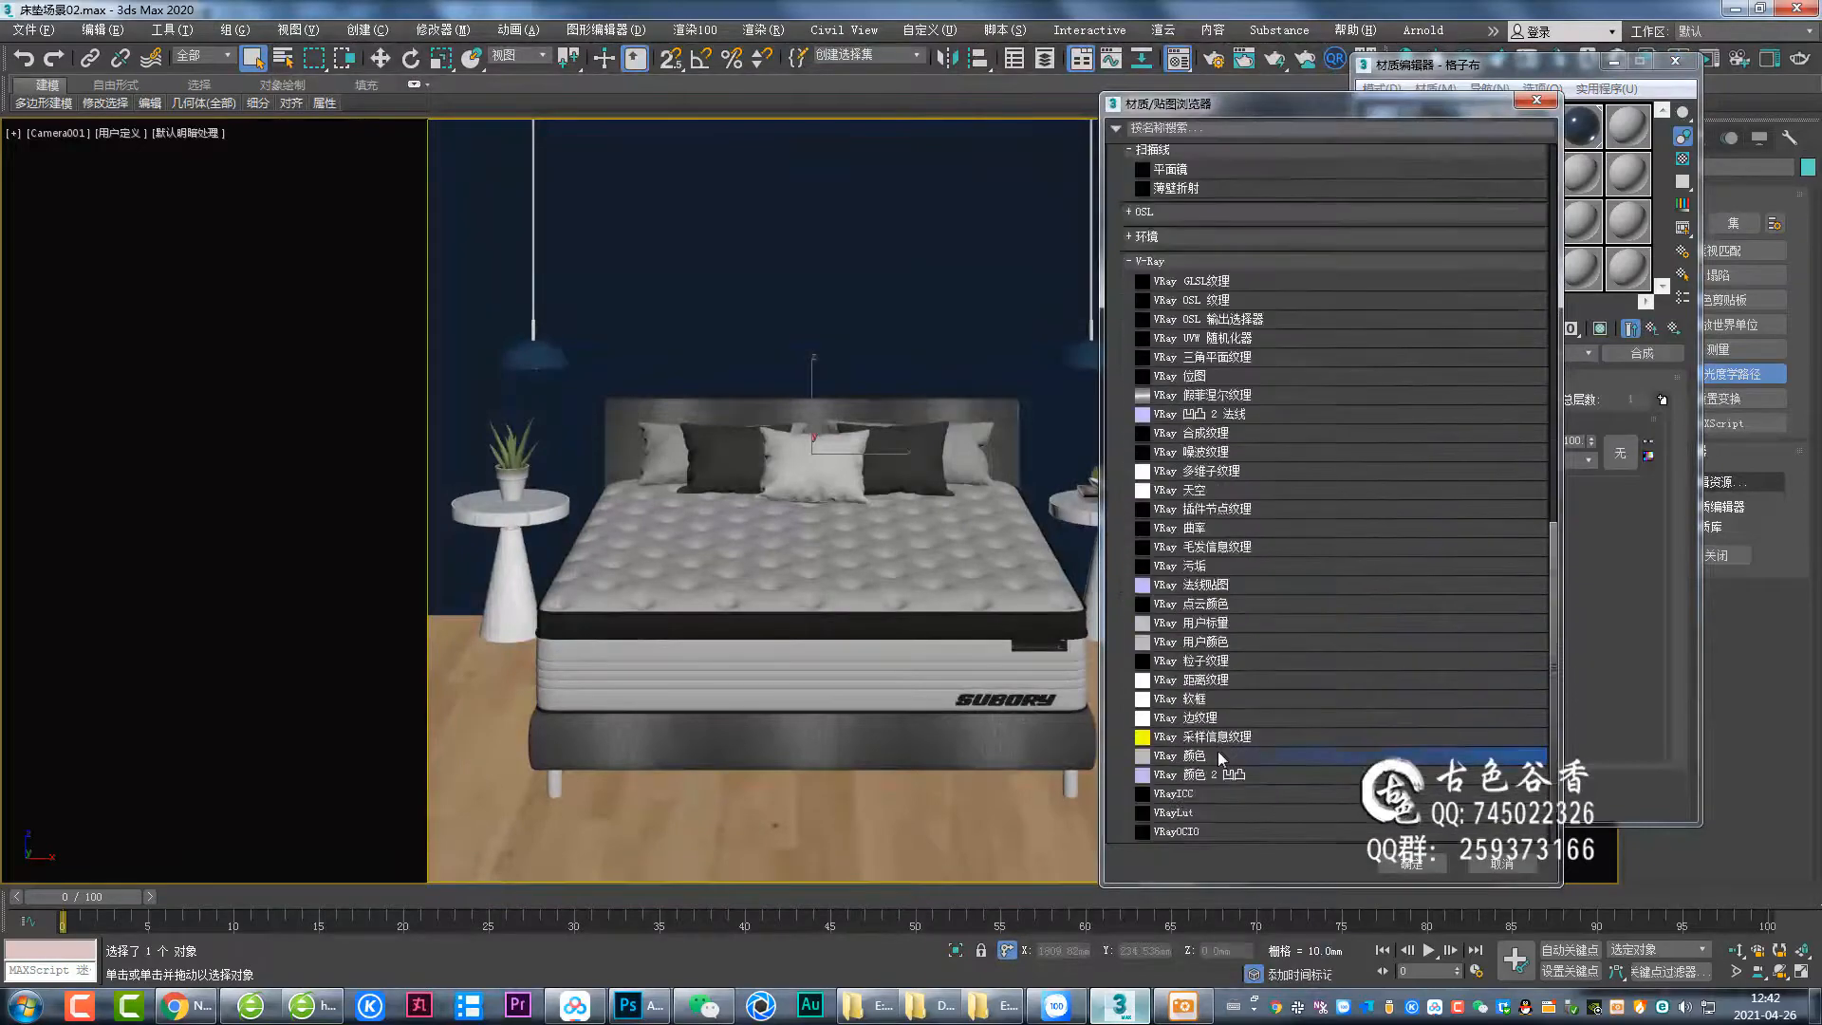
double_click(1219, 755)
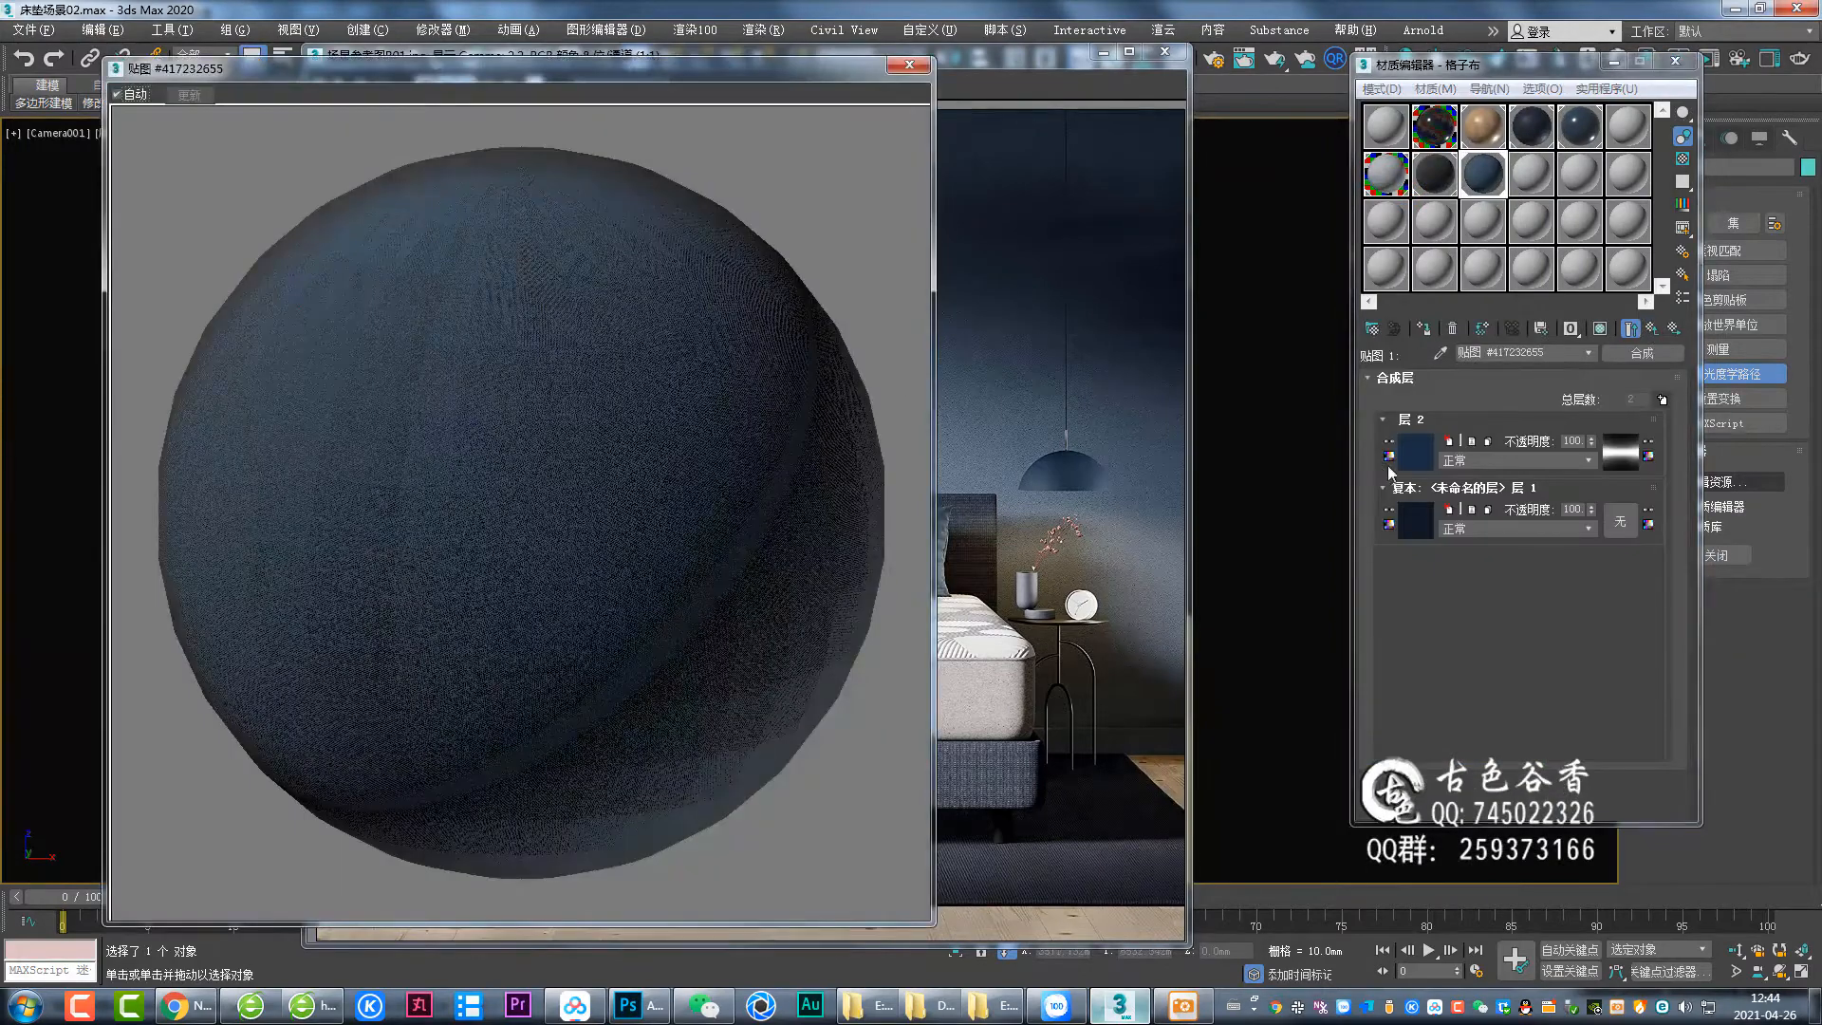
Inspect the 格子布 composite layers and the VRay Color map's color, then return up a level.
left_click(1620, 452)
left_click(1651, 330)
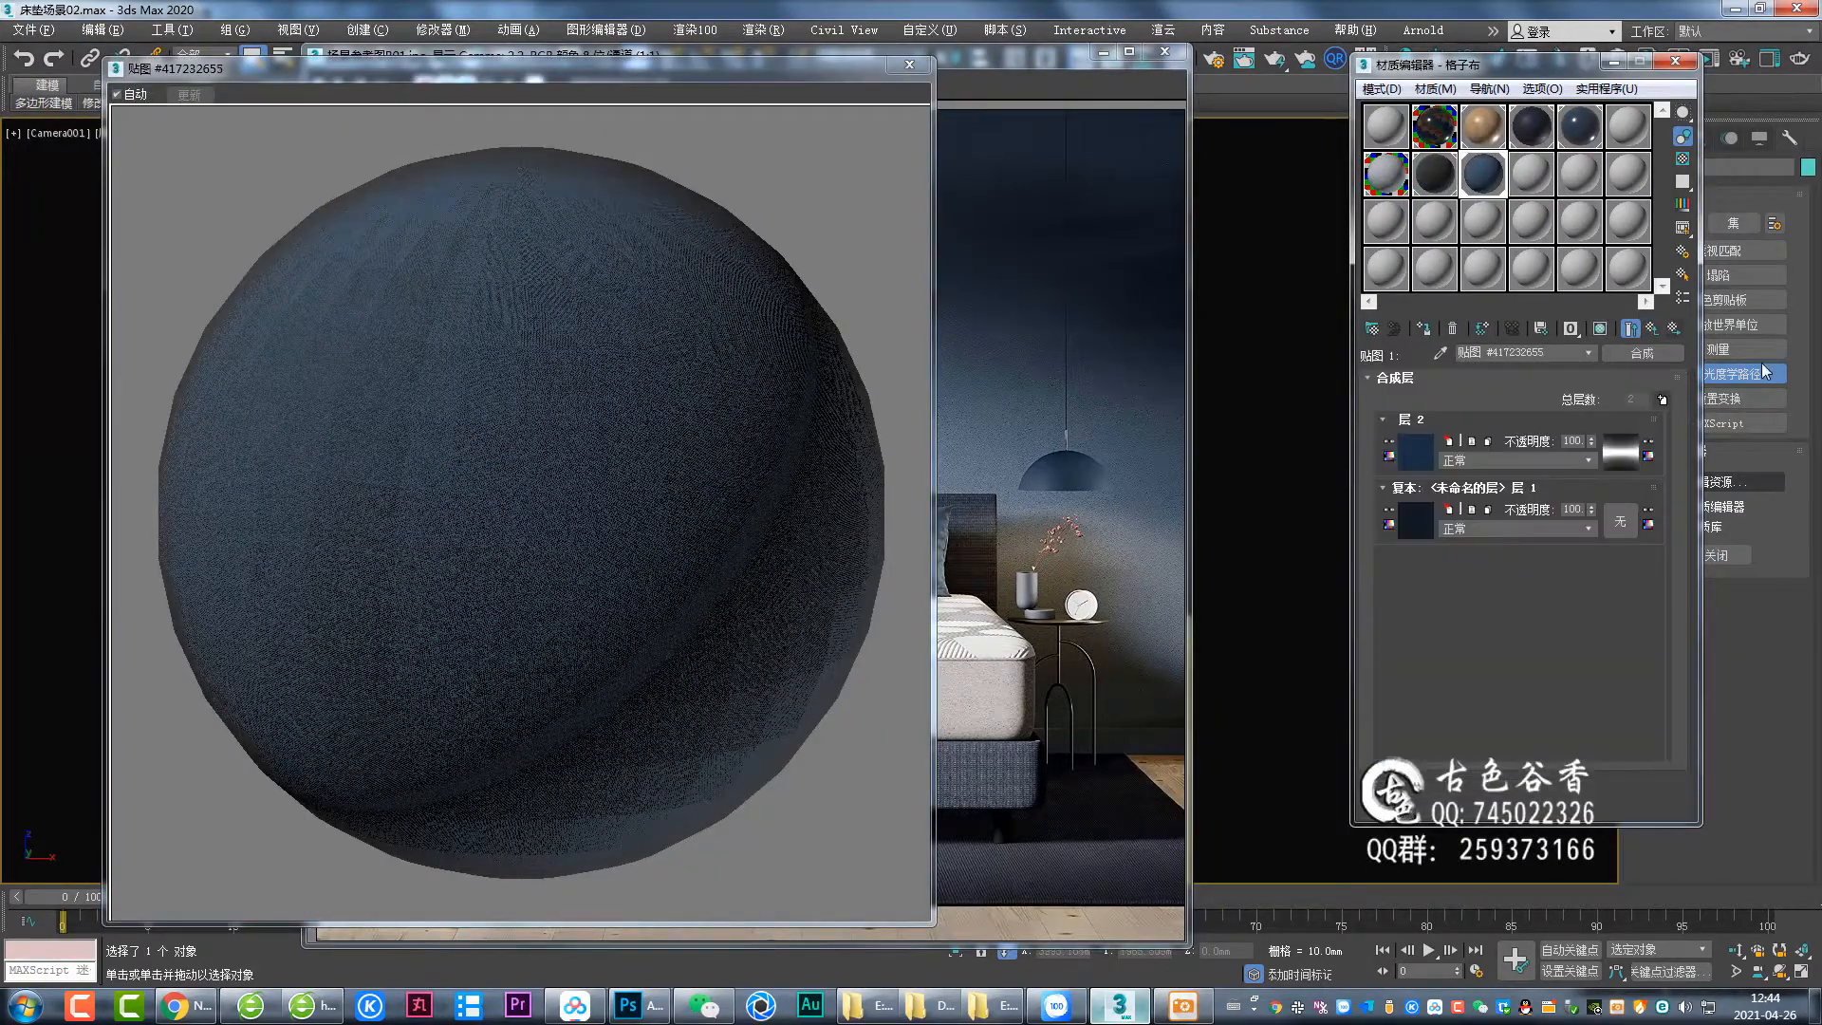
left_click(1652, 331)
left_click(1547, 421)
left_click(1408, 454)
left_click(1611, 534)
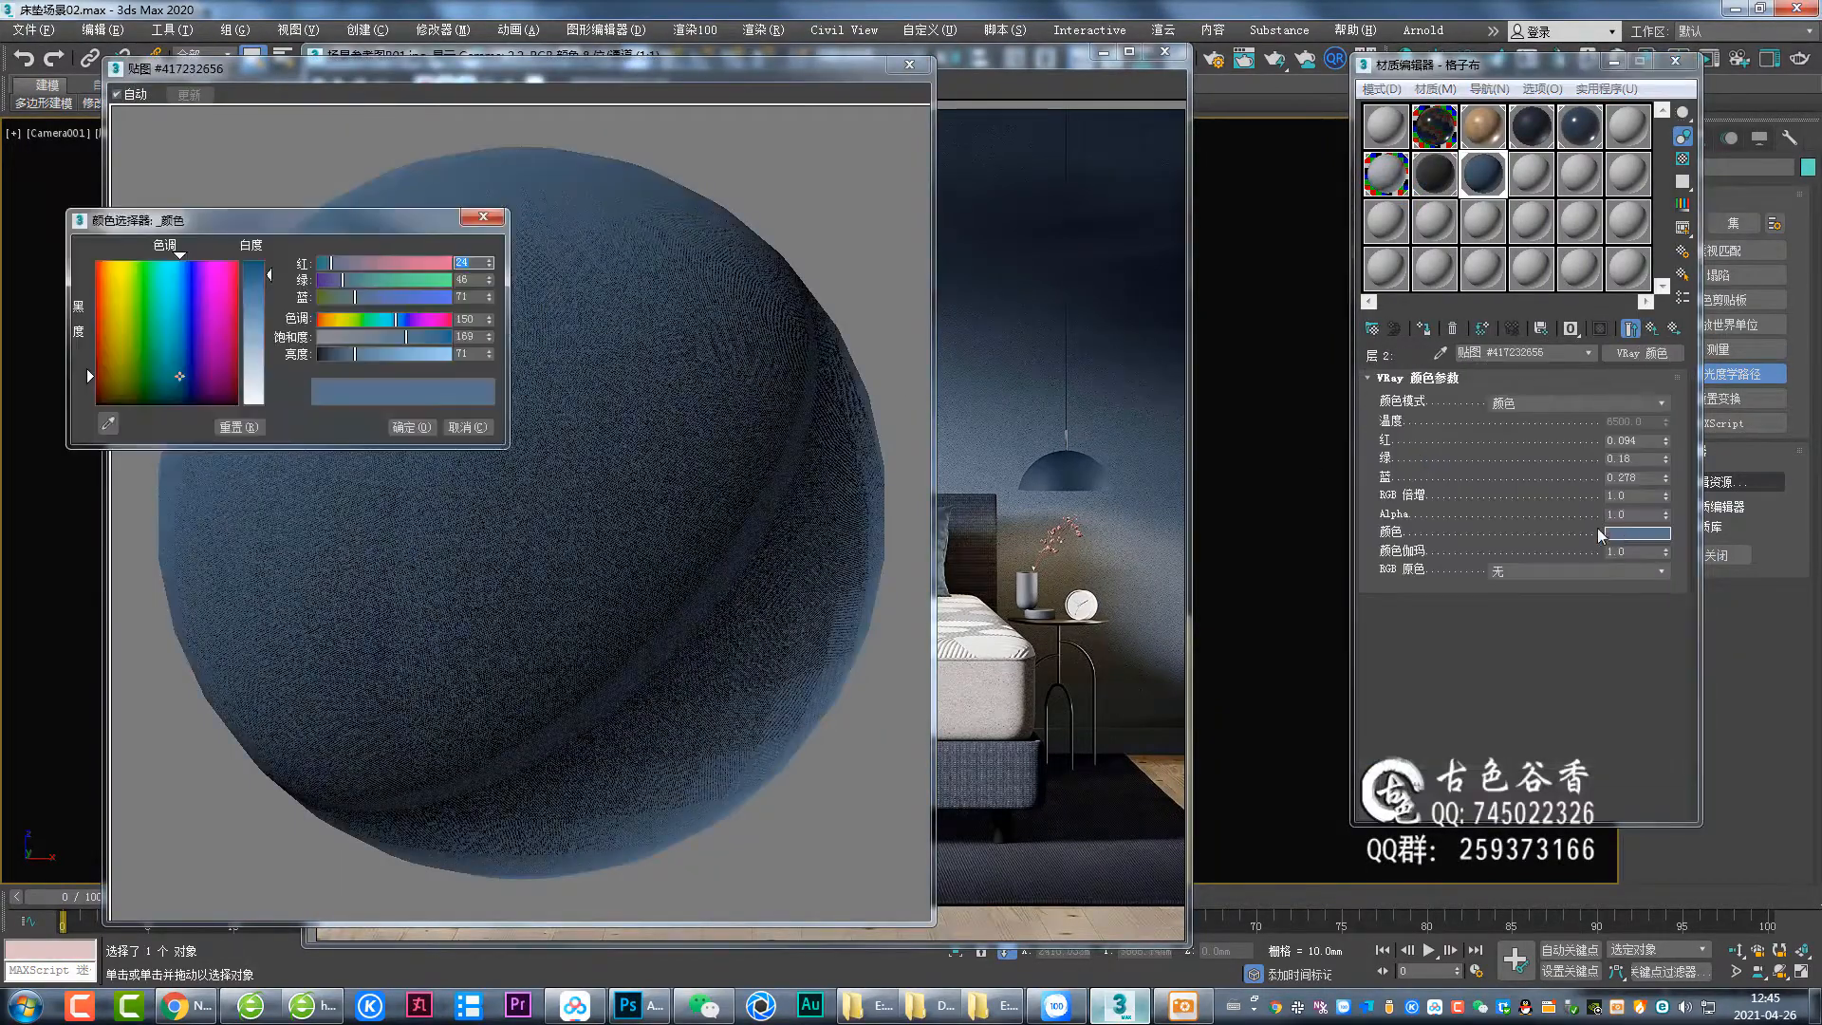
left_click(1652, 331)
left_click(1651, 330)
Open the VRay normal map and set its bump map amount to 0.8.
left_click(1662, 420)
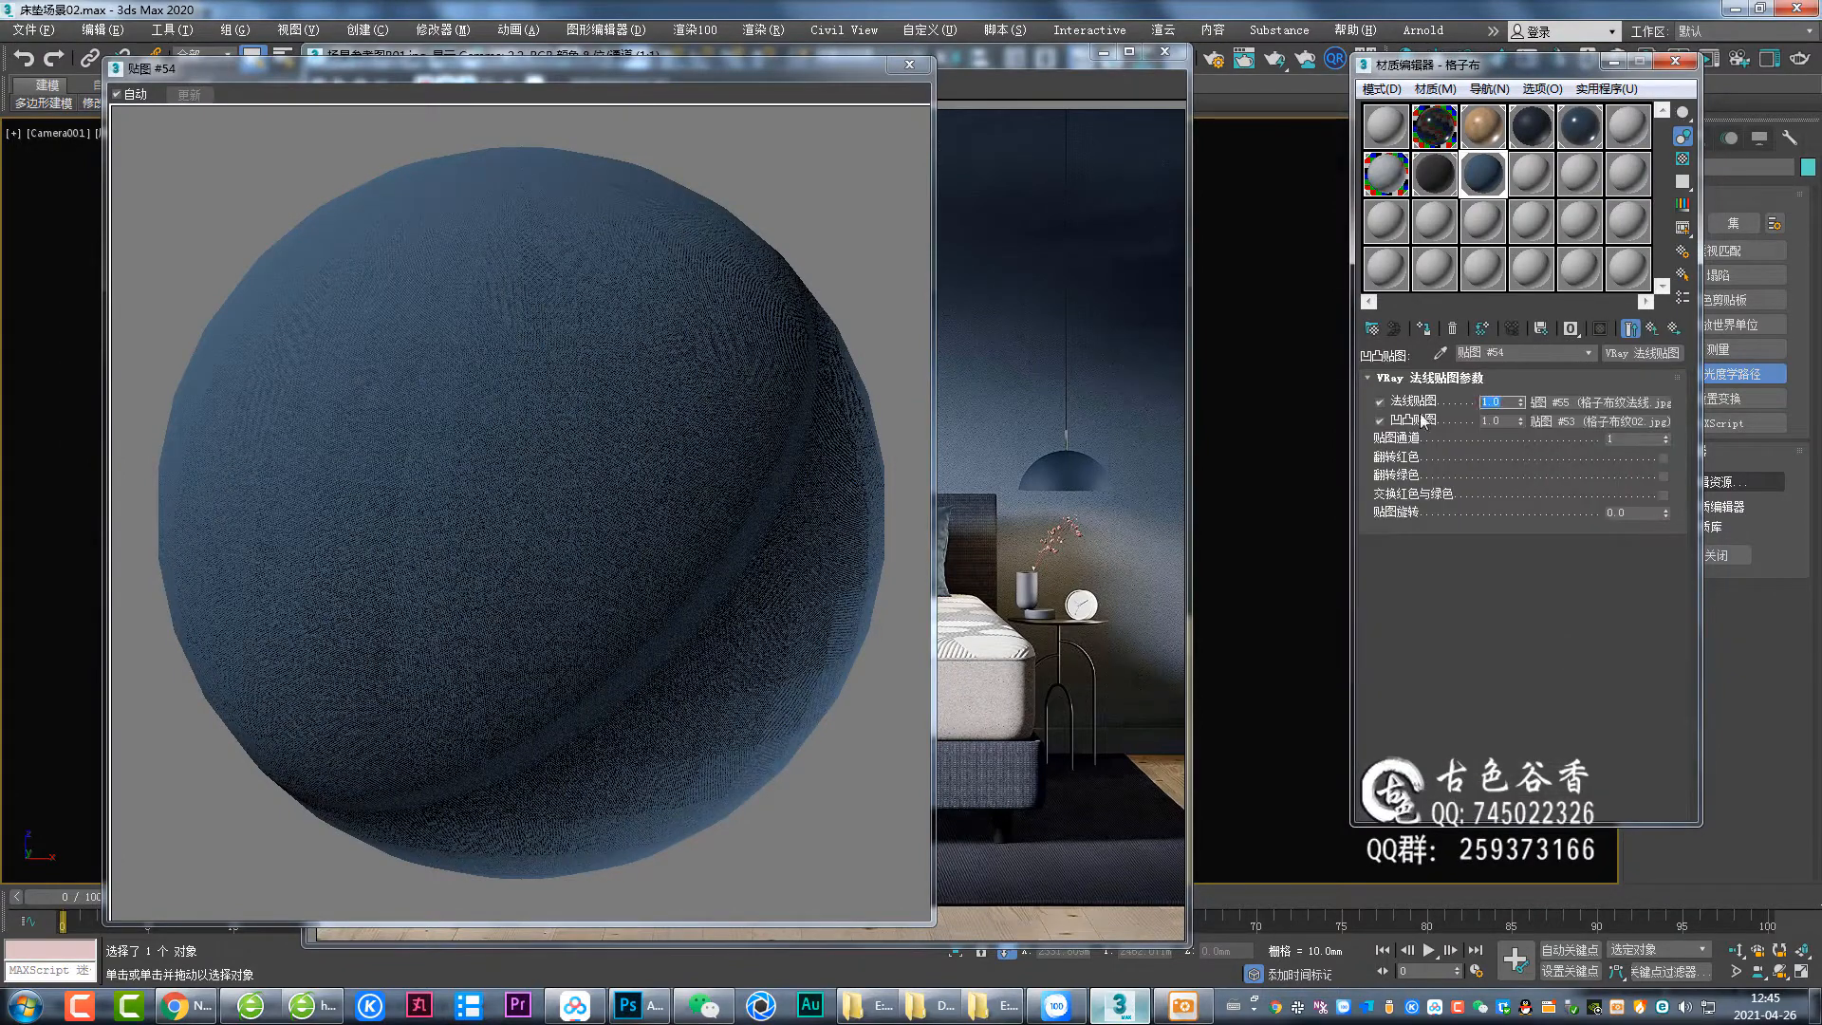
left_click(1599, 421)
double_click(1428, 535)
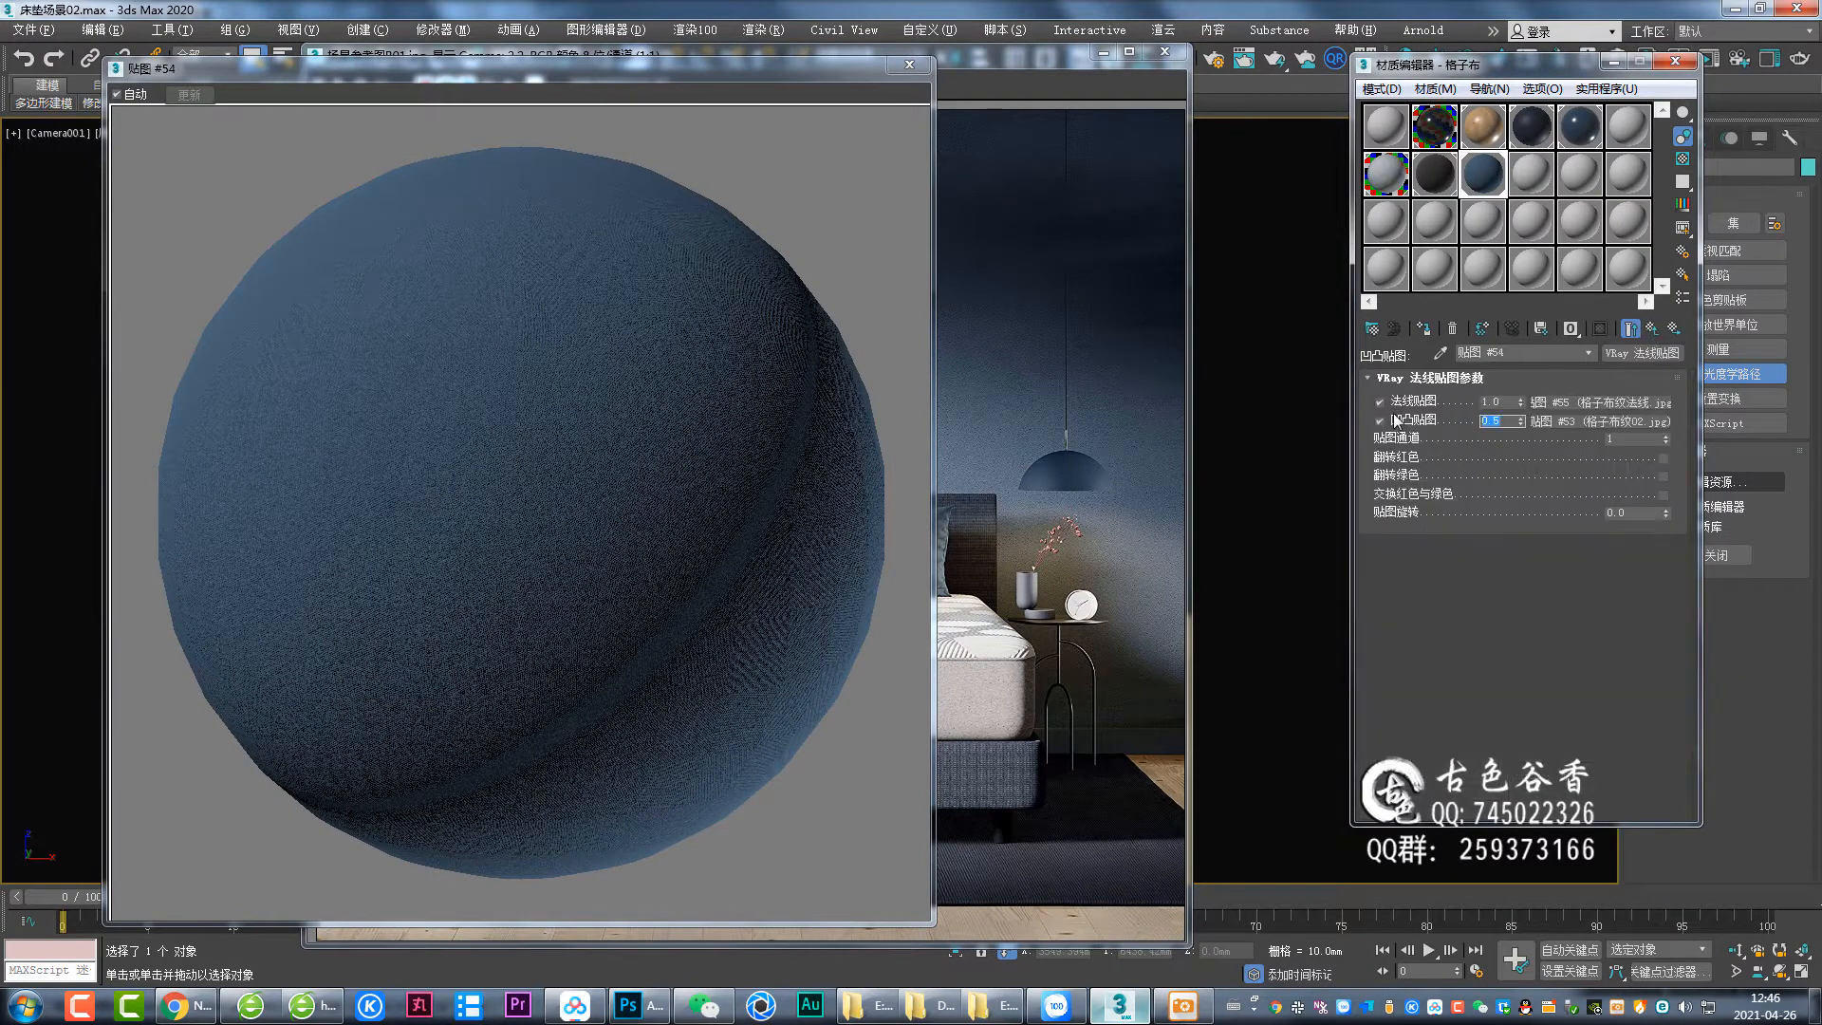
left_click_drag(1510, 402, 1394, 443)
Add a composite layer, change the layers' blend modes and set their opacities to 20 and 10.
left_click(1673, 330)
left_click(1653, 329)
right_click(1621, 452)
left_click(1649, 547)
left_click(1518, 462)
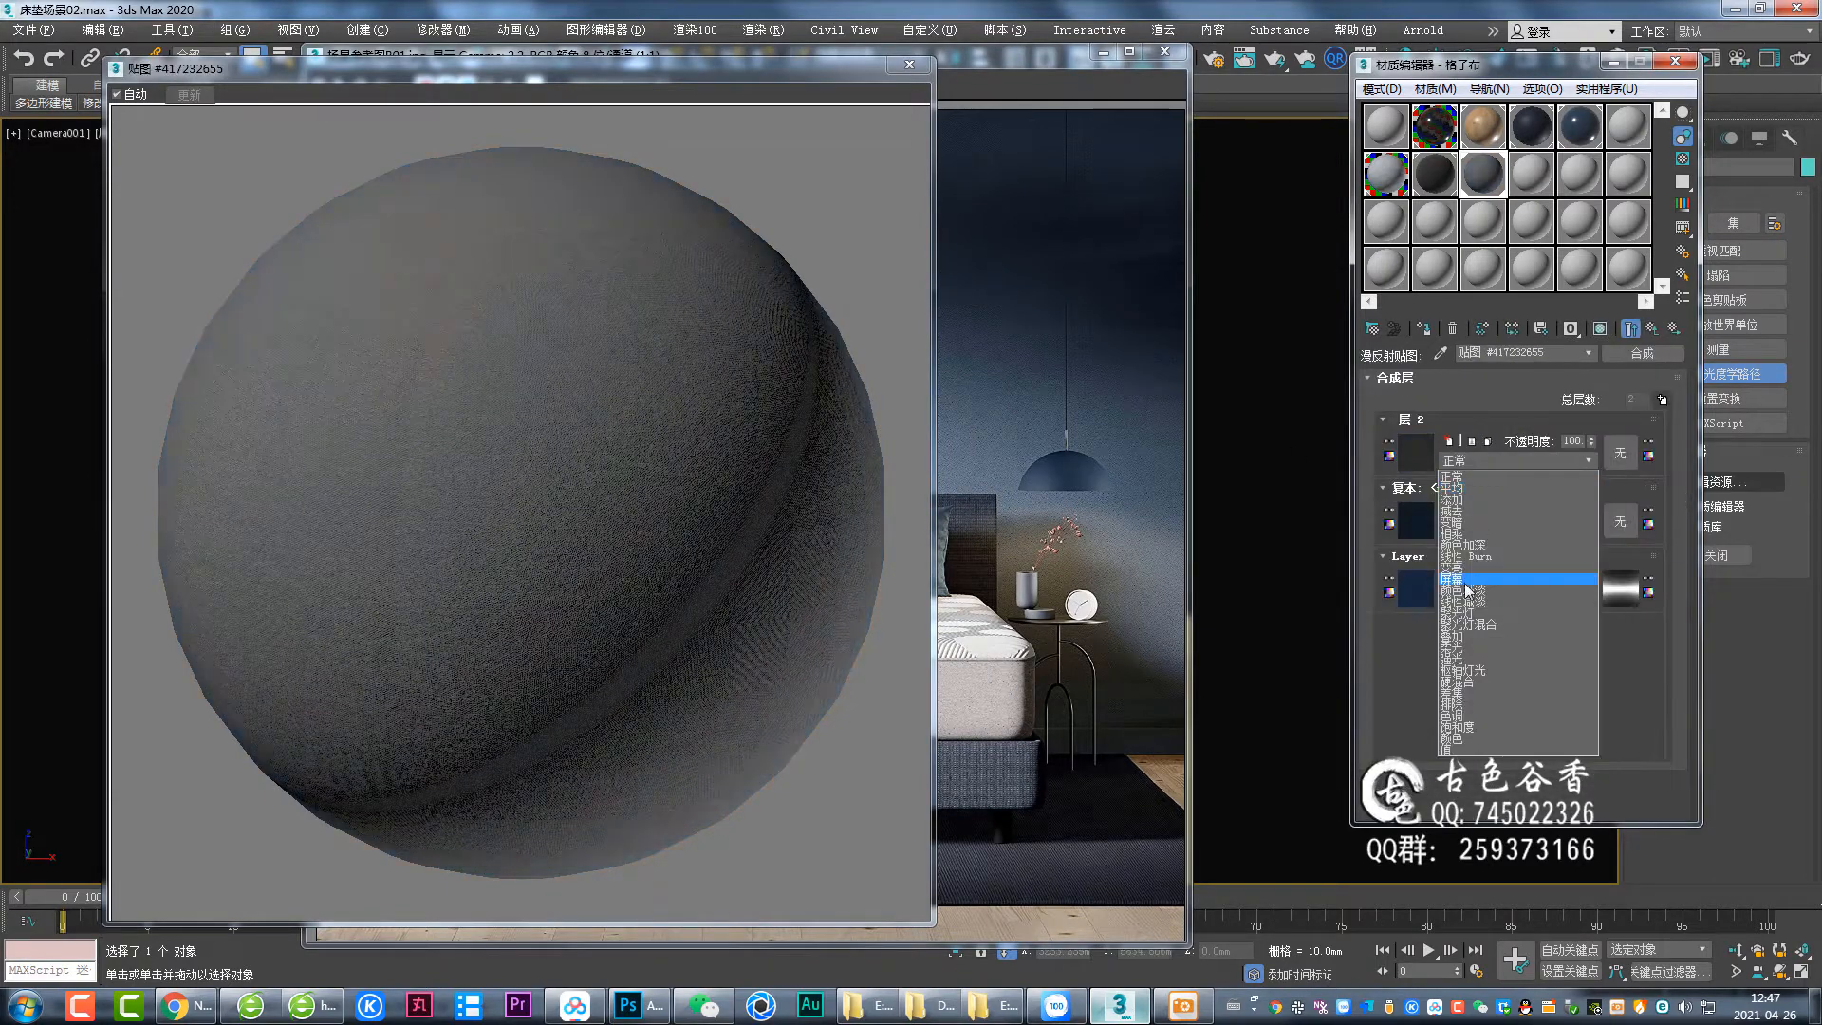
left_click(1466, 580)
left_click(1509, 461)
left_click(1475, 626)
type("20")
left_click_drag(1584, 441, 1526, 440)
left_click(1556, 461)
left_click(1480, 604)
type("10")
key("Return")
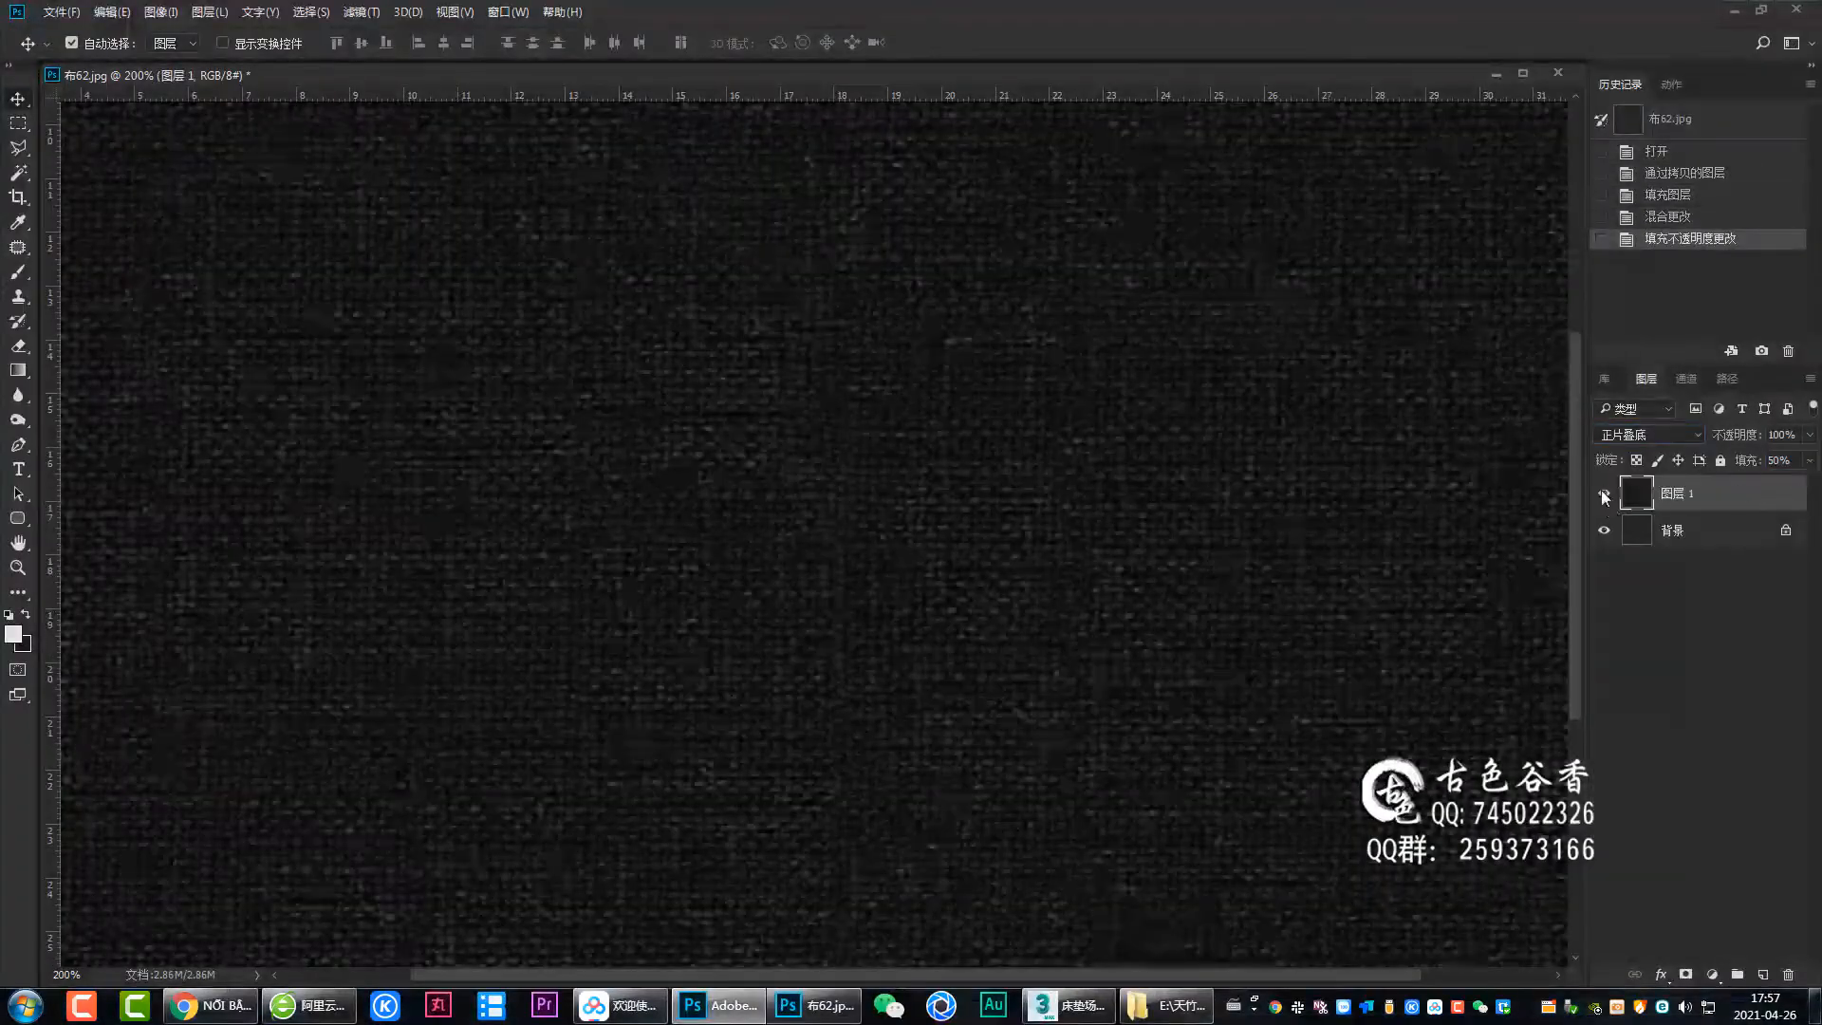
Merge 布62.jpg down to one layer, tweak it slightly with Curves and save it.
key("ctrl+minus")
key("ctrl+e")
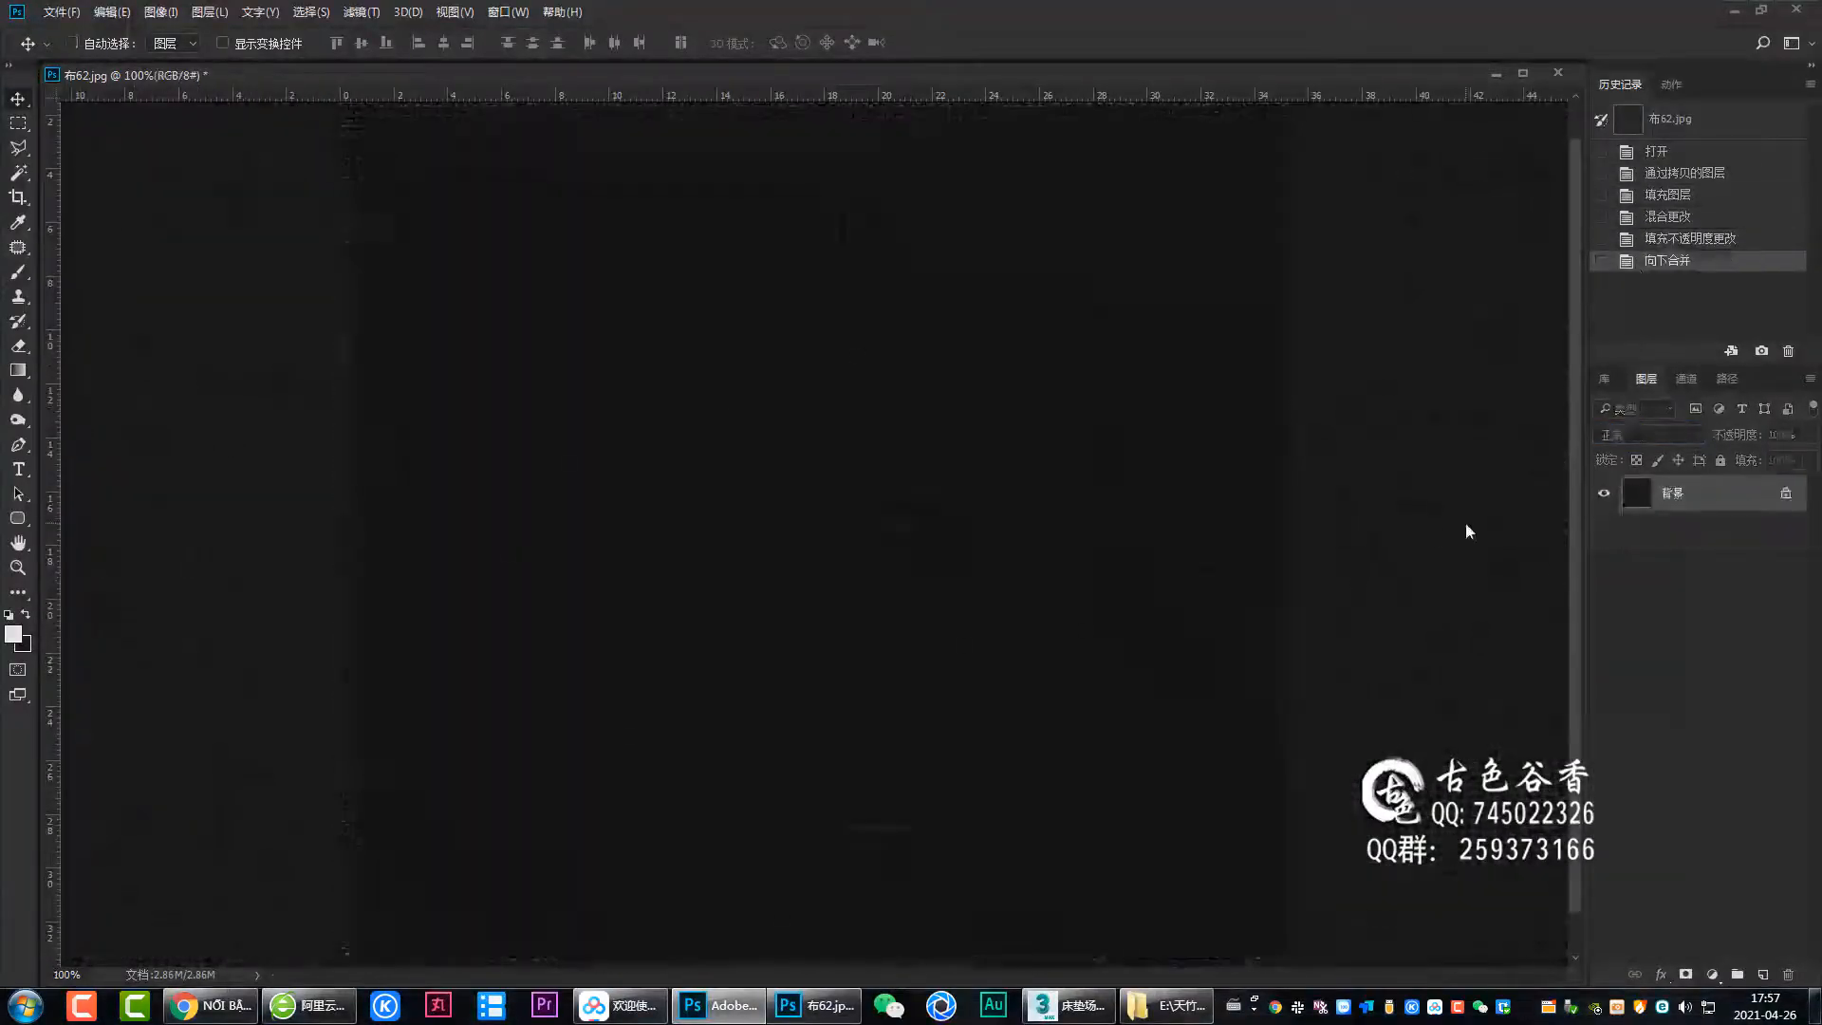
key("ctrl+m")
left_click_drag(1212, 511, 1203, 503)
key("Return")
key("ctrl+s")
key("ctrl+minus")
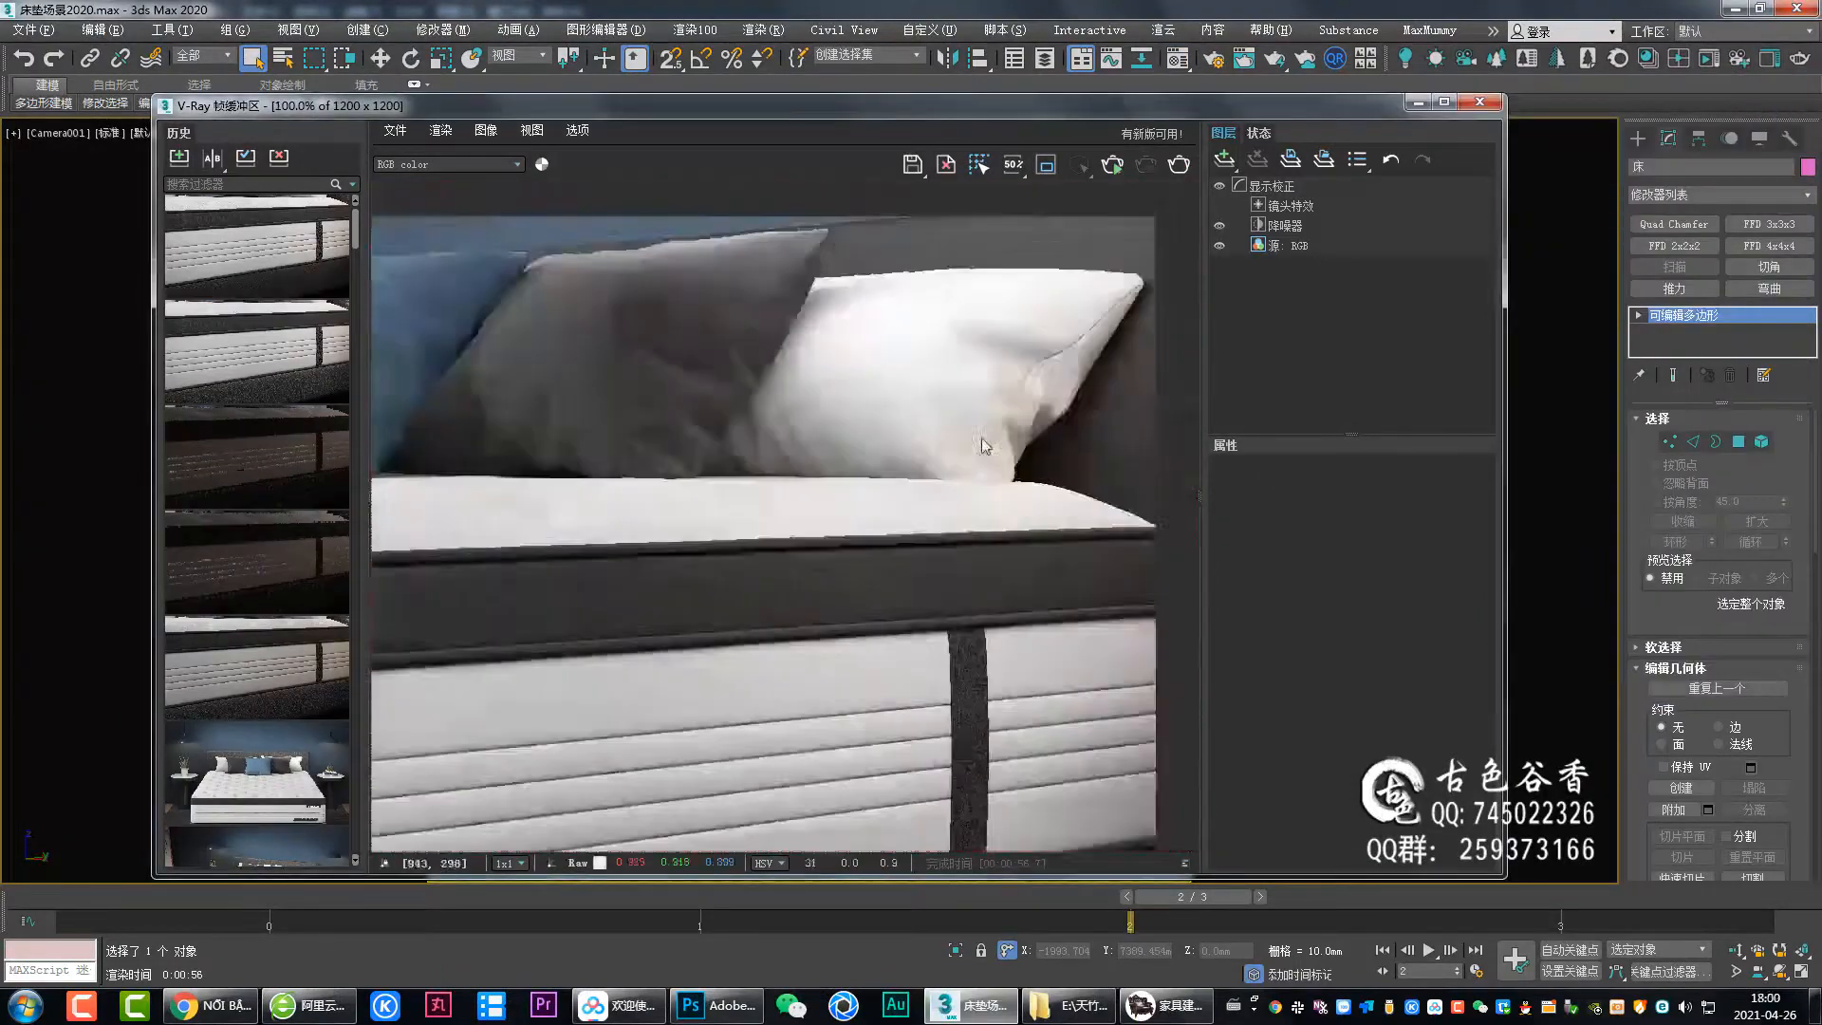
Inspect the rendered bed, mattress and rug closely in the V-Ray frame buffer.
scroll(825, 543, "down", 2)
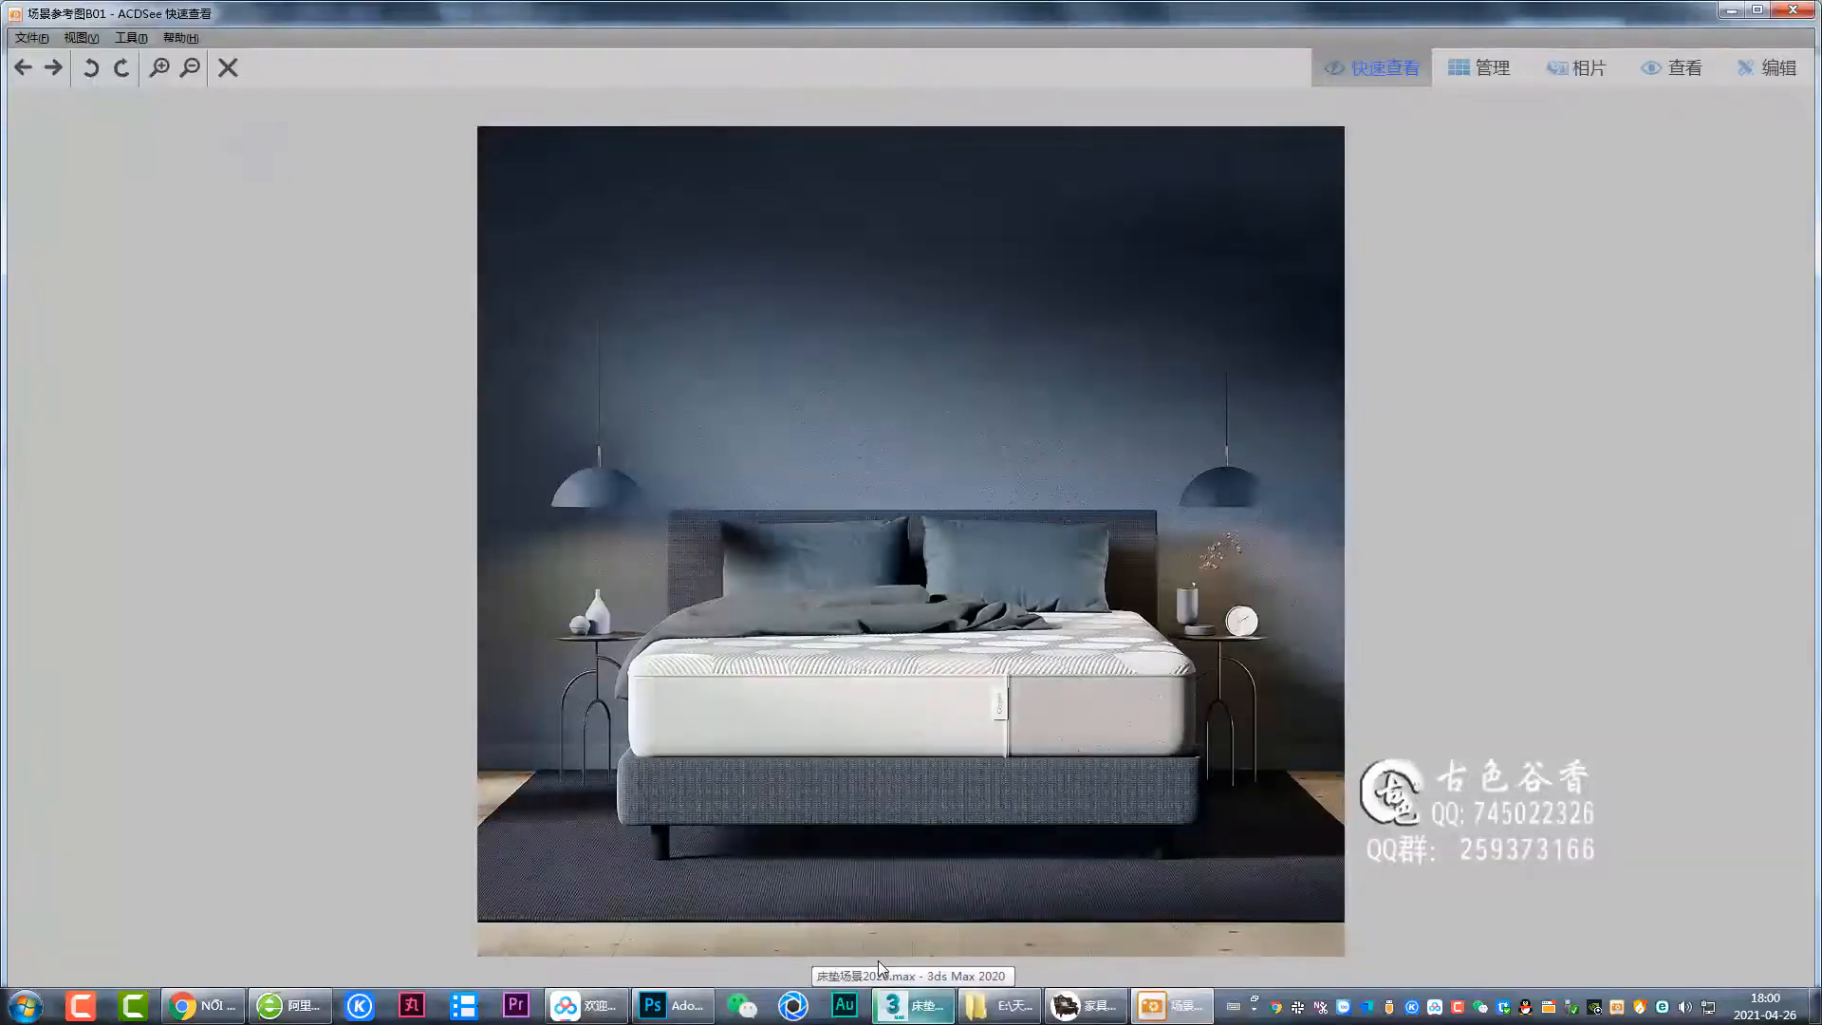
left_click(879, 960)
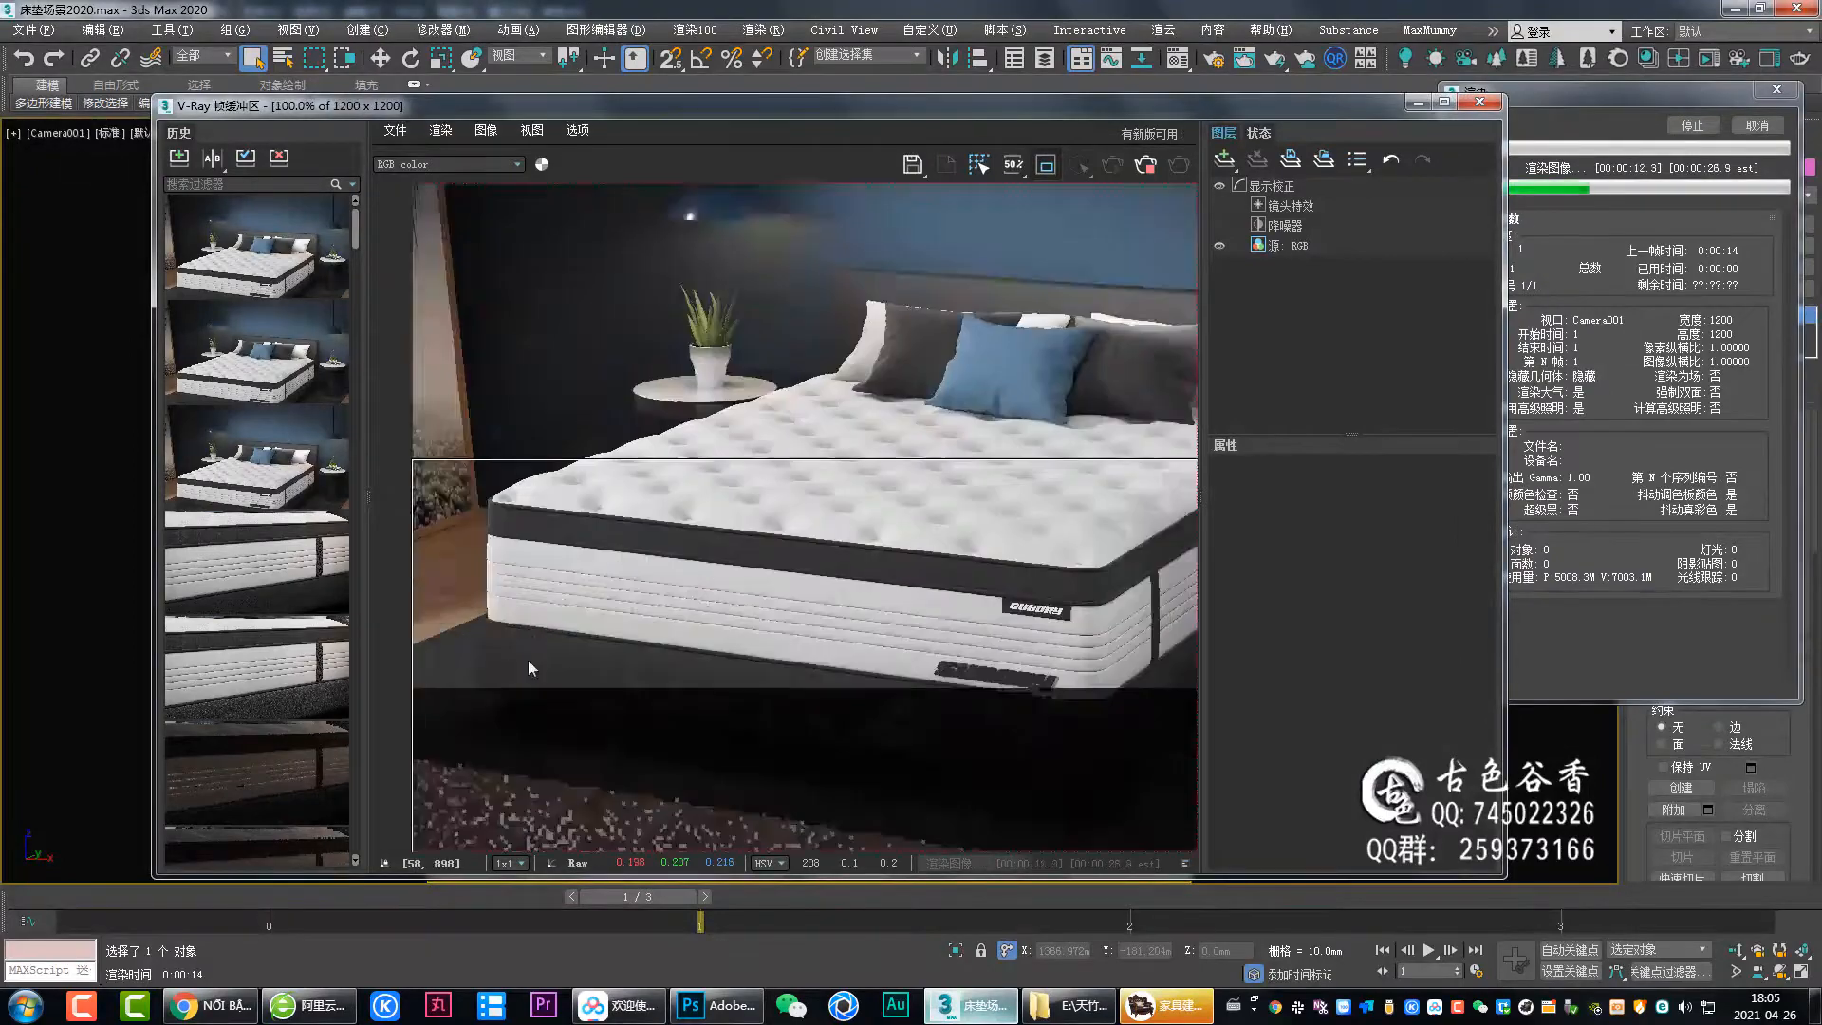
scroll(902, 619, "down", 3)
scroll(938, 695, "up", 3)
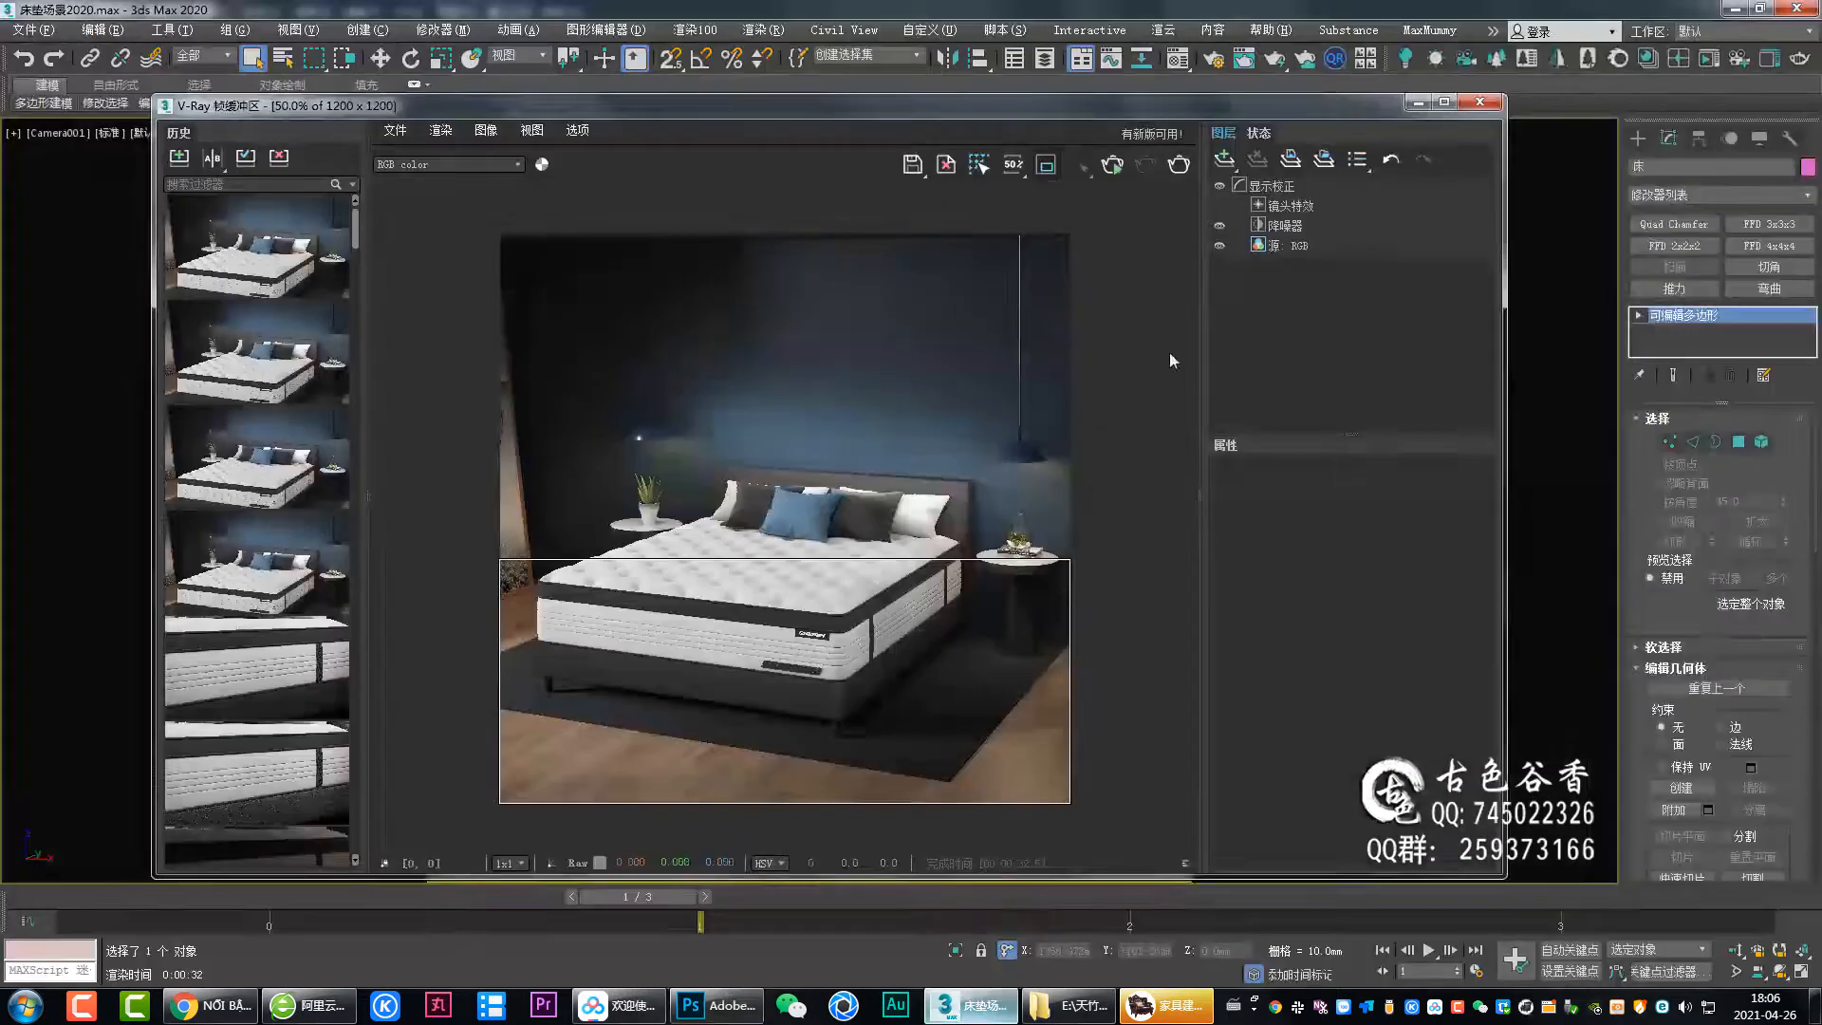
key("m")
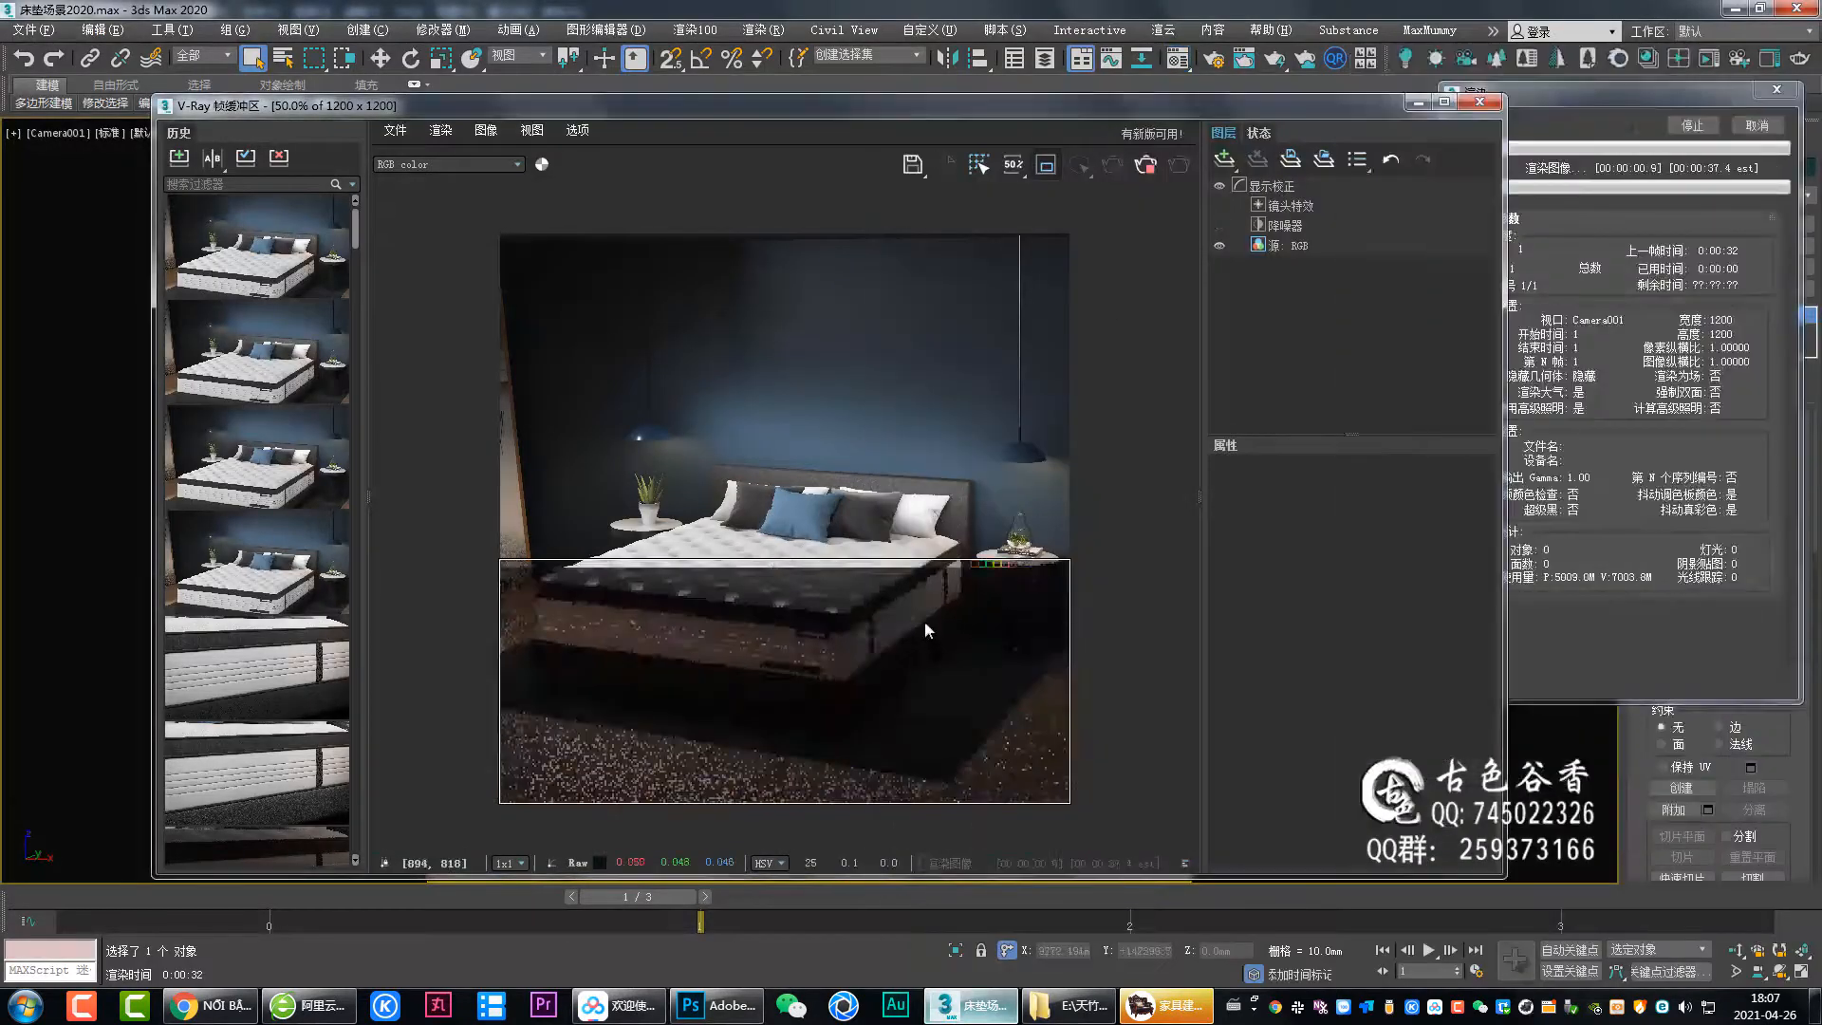
scroll(985, 486, "up", 2)
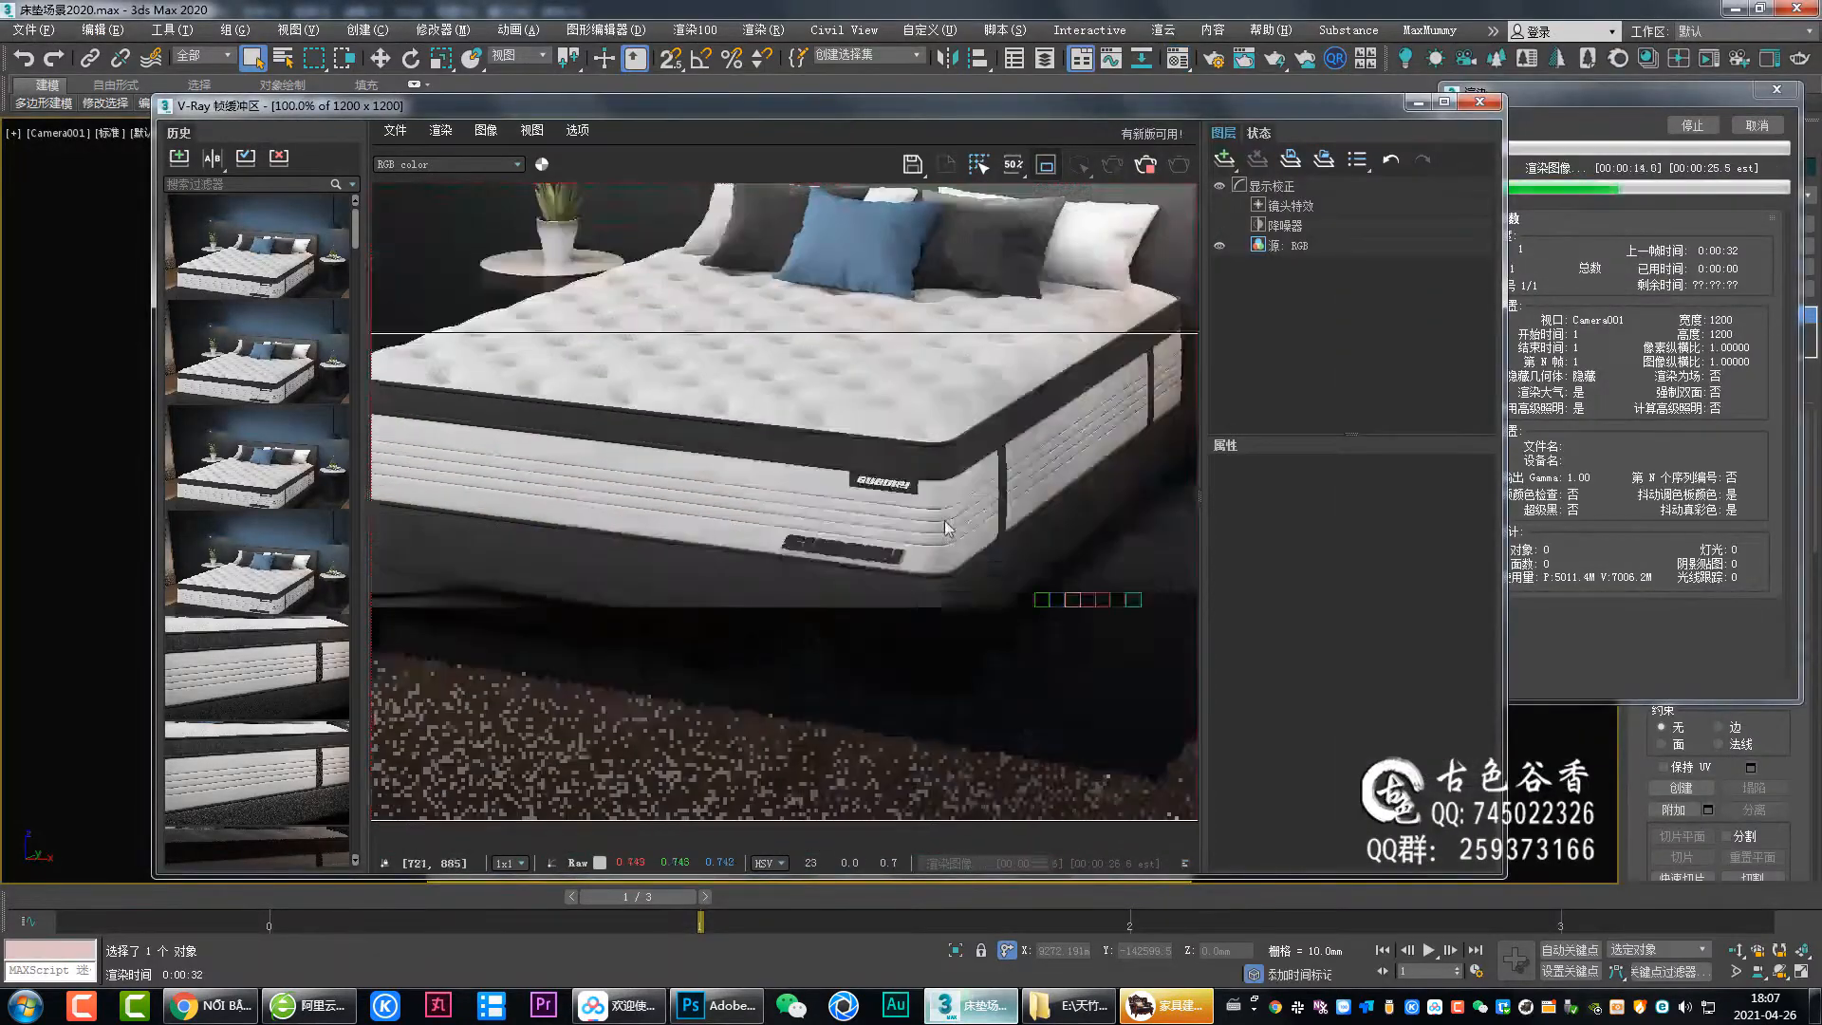
scroll(943, 520, "down", 1)
scroll(903, 677, "up", 1)
scroll(767, 634, "down", 1)
scroll(903, 501, "up", 2)
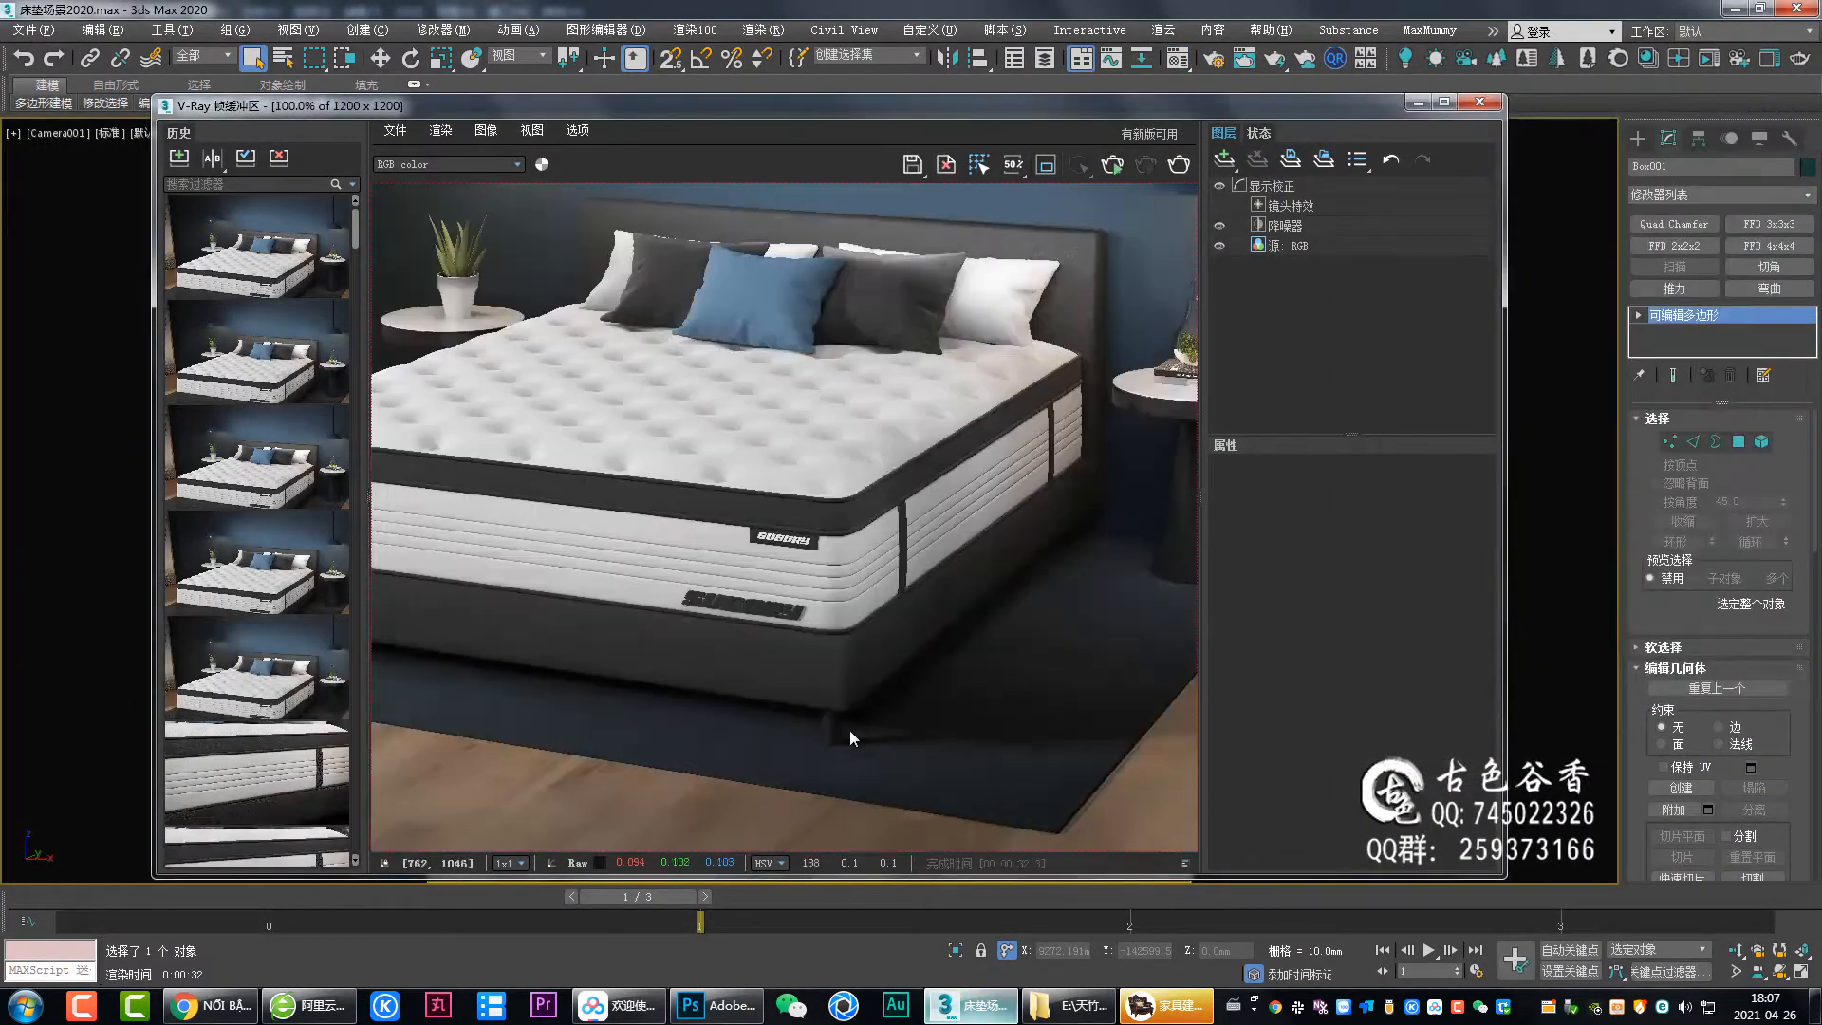